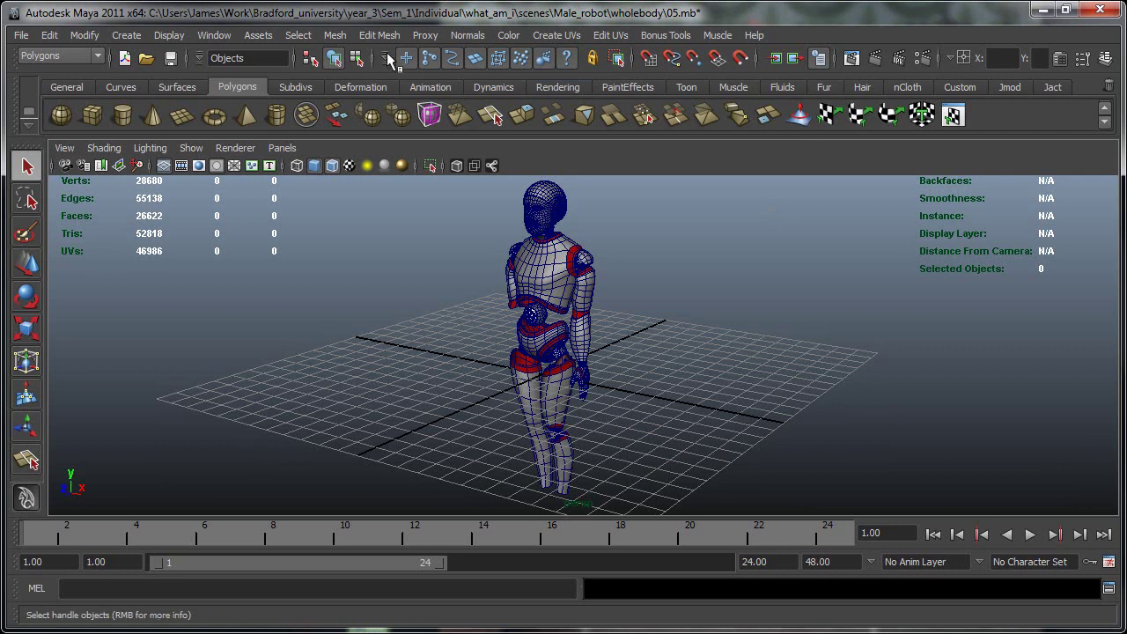
Open the Sculpt Geometry Tool options in a floating settings window, reposition the window and close it.
{"action": "left_click", "coordinate": [335, 35]}
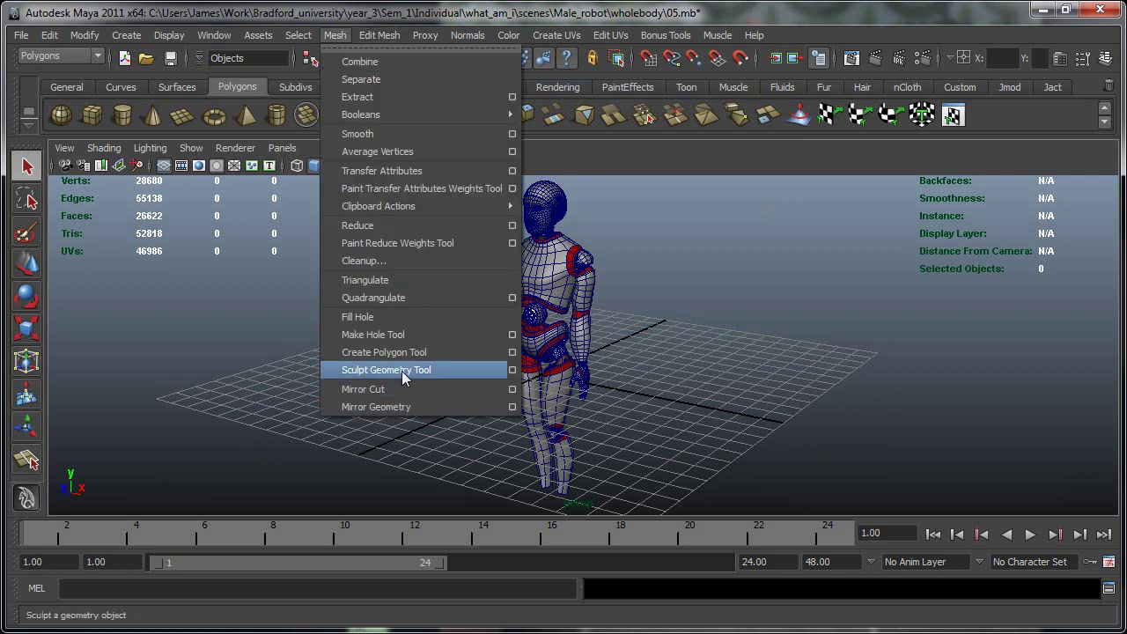
{"action": "left_click", "coordinate": [512, 370]}
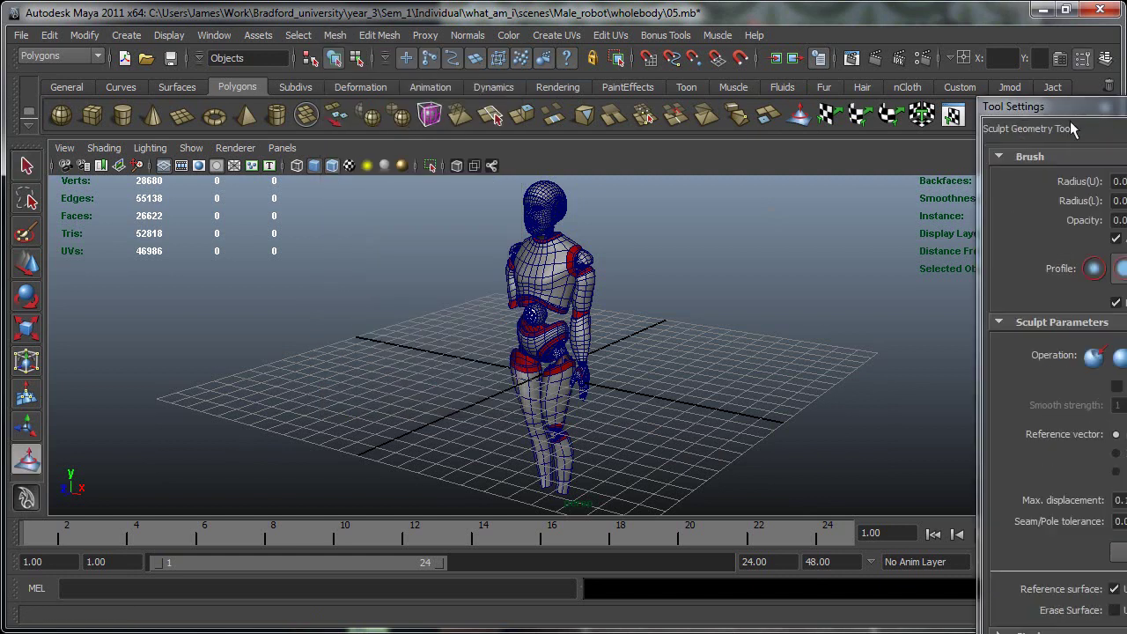
{"action": "mouse_move", "coordinate": [1073, 128]}
{"action": "left_mouse_down"}
{"action": "mouse_move", "coordinate": [890, 166]}
{"action": "mouse_move", "coordinate": [734, 151]}
{"action": "mouse_move", "coordinate": [709, 133]}
{"action": "mouse_move", "coordinate": [584, 109]}
{"action": "mouse_move", "coordinate": [720, 81]}
{"action": "left_mouse_up"}
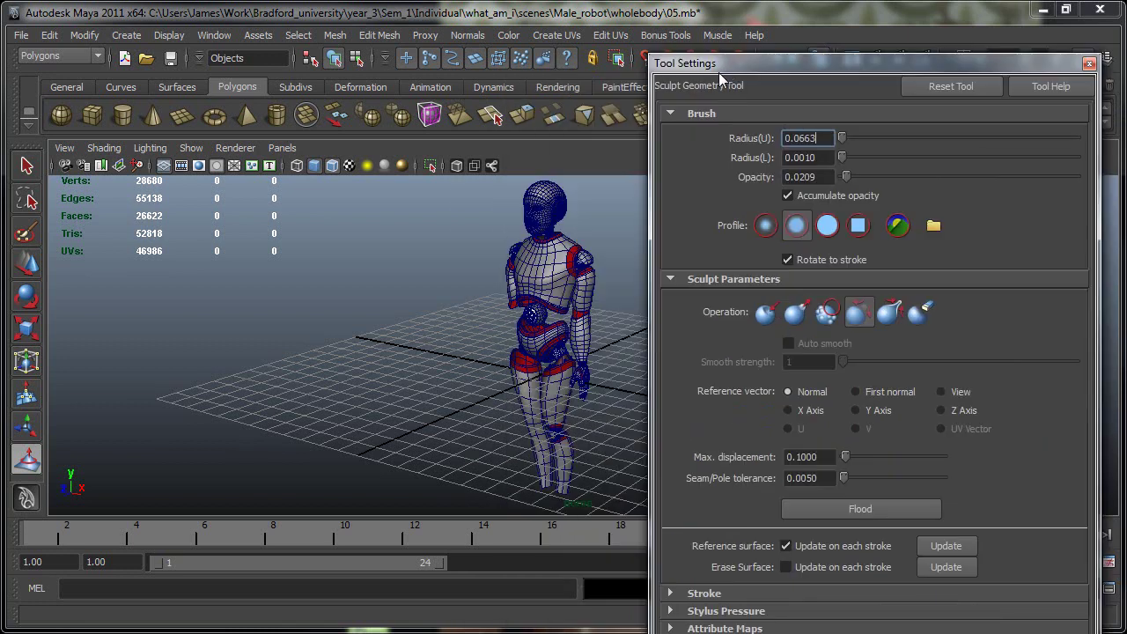
{"action": "left_click_drag", "start_coordinate": [820, 74], "coordinate": [896, 121]}
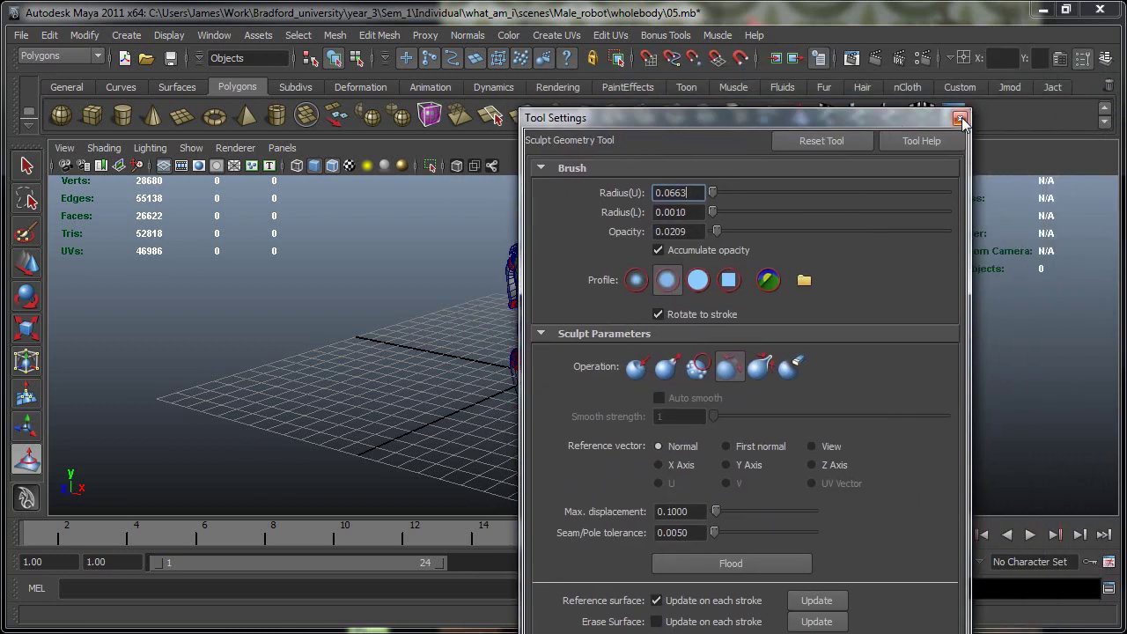
{"action": "left_click_drag", "start_coordinate": [580, 120], "coordinate": [53, 218]}
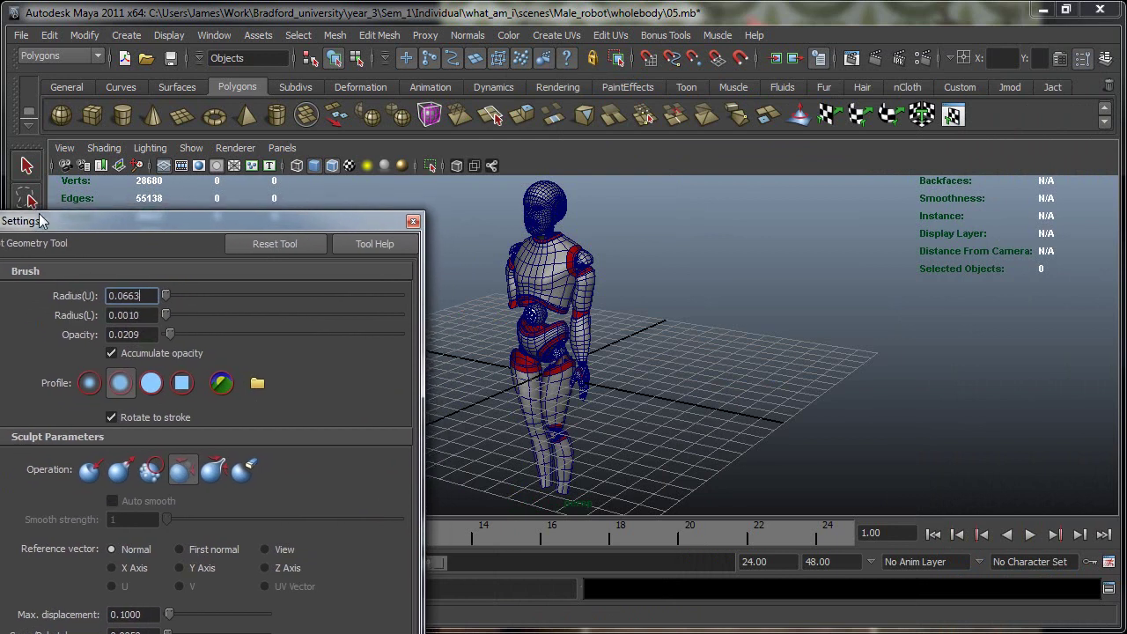
{"action": "left_click", "coordinate": [417, 221]}
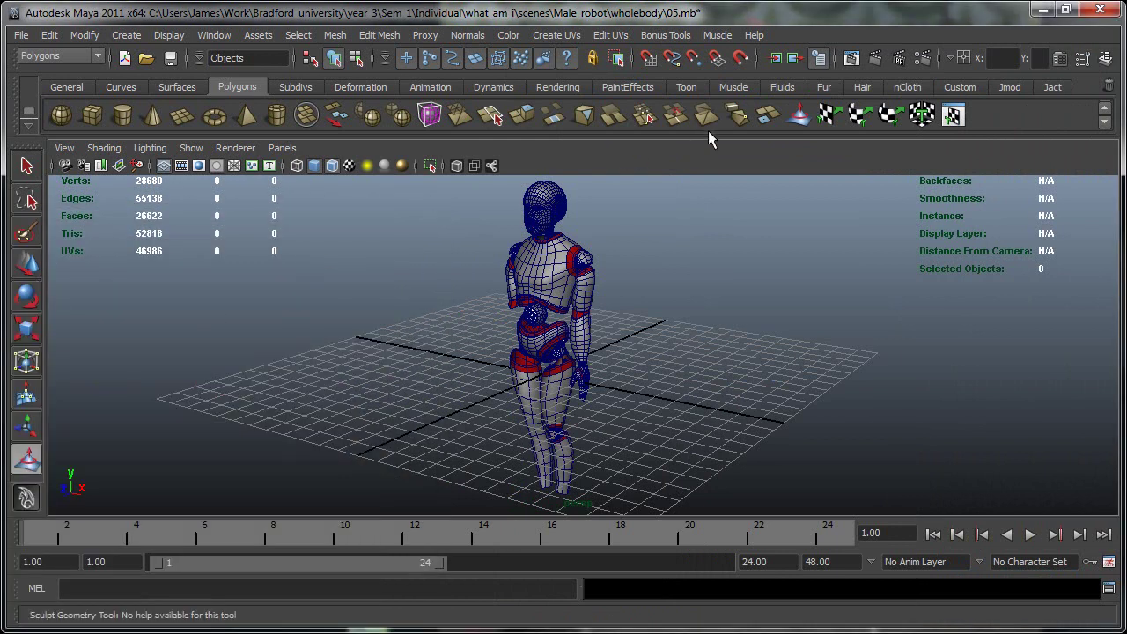
Show the tool settings docked at full width beside the viewport and switch to the Select Tool.
{"action": "left_click", "coordinate": [1082, 58]}
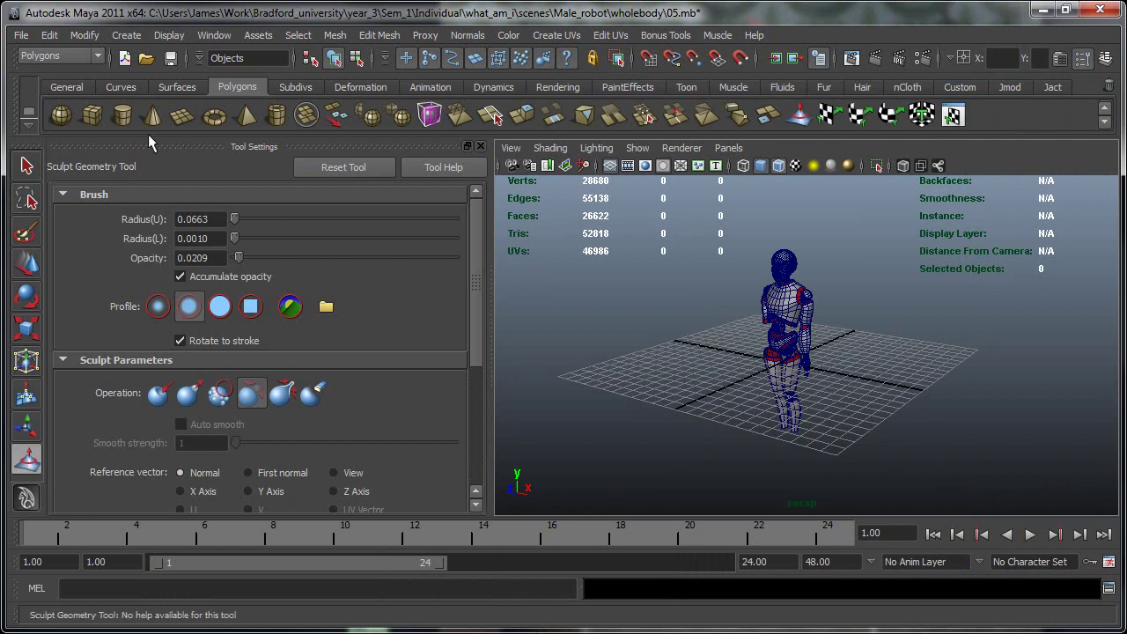
{"action": "left_click_drag", "start_coordinate": [192, 143], "coordinate": [55, 161]}
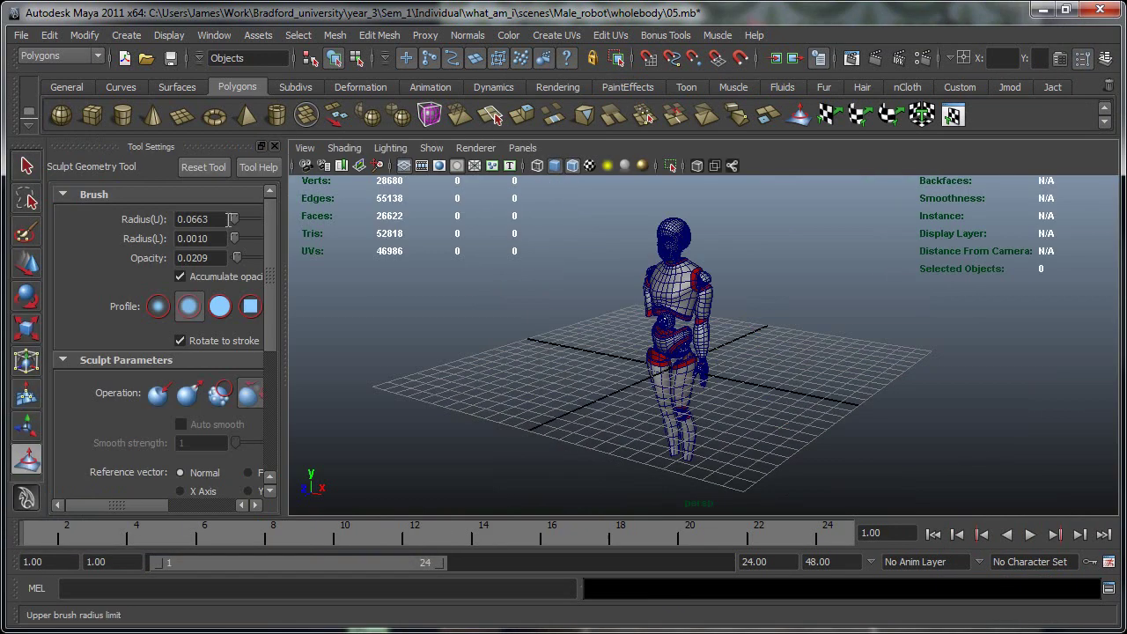
{"action": "left_click_drag", "start_coordinate": [284, 294], "coordinate": [490, 310]}
{"action": "key", "text": "q"}
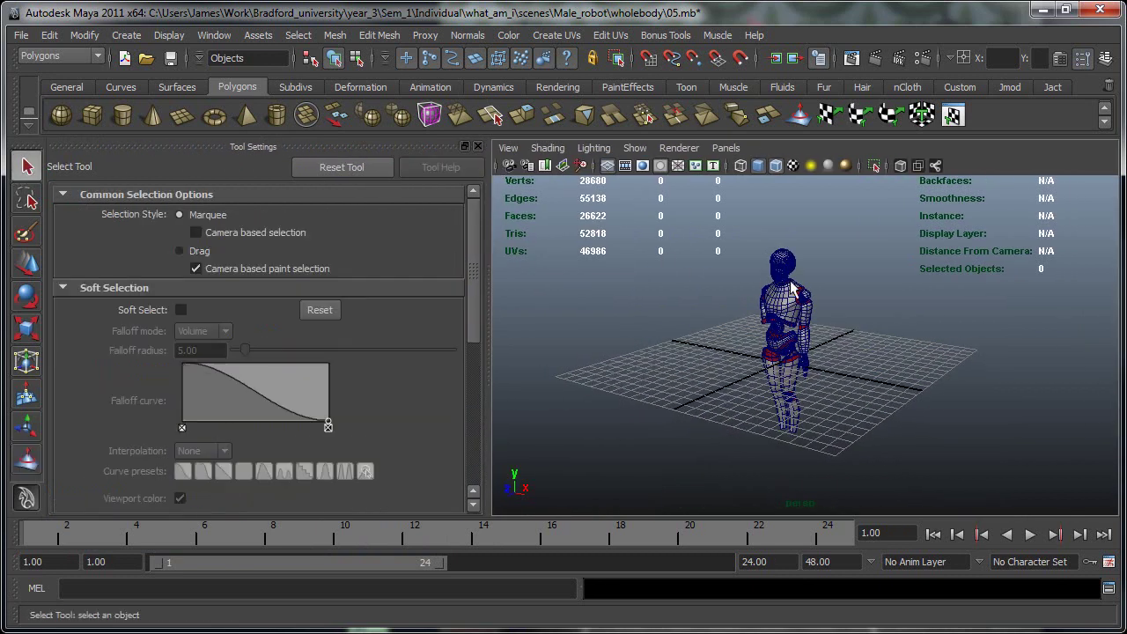
Select the robot's upper-arm piece in the viewport.
{"action": "left_click", "coordinate": [804, 317]}
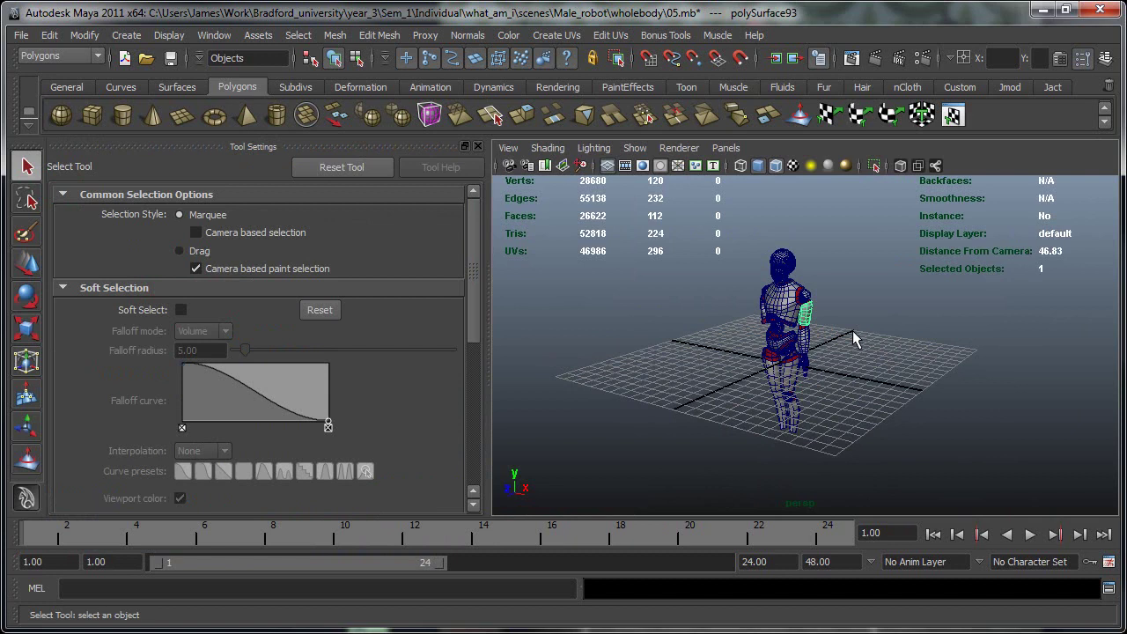
{"action": "middle_click_drag", "start_coordinate": [774, 337], "coordinate": [742, 365], "text": "alt"}
{"action": "right_click_drag", "start_coordinate": [742, 365], "coordinate": [884, 376], "text": "alt"}
{"action": "middle_click_drag", "start_coordinate": [860, 327], "coordinate": [892, 341], "text": "alt"}
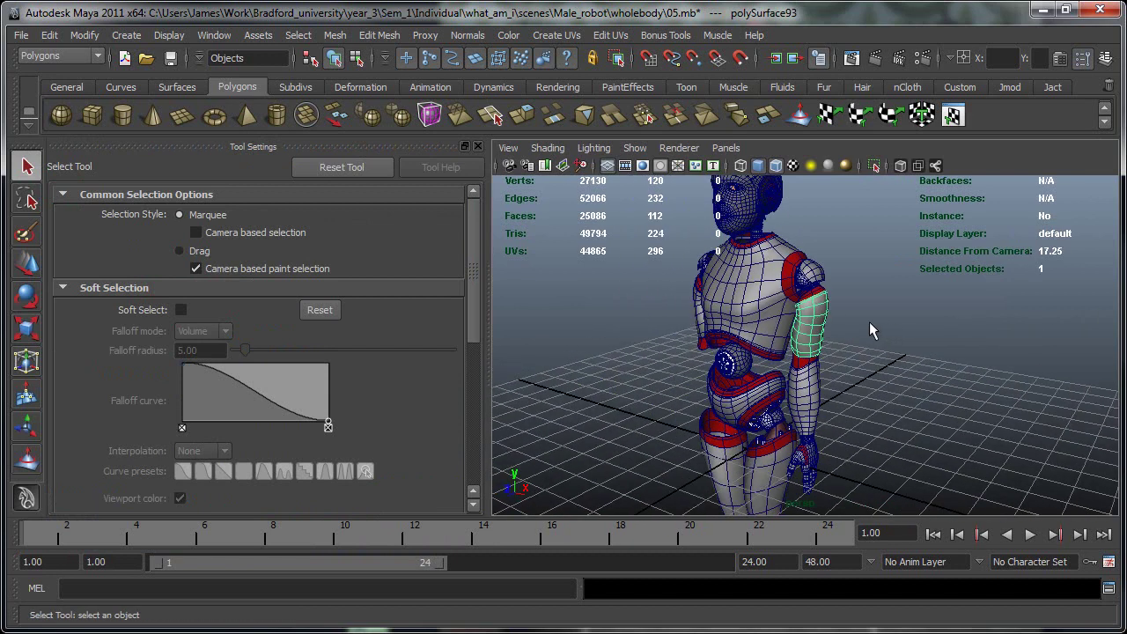
{"action": "left_click_drag", "start_coordinate": [869, 323], "coordinate": [681, 229], "text": "alt"}
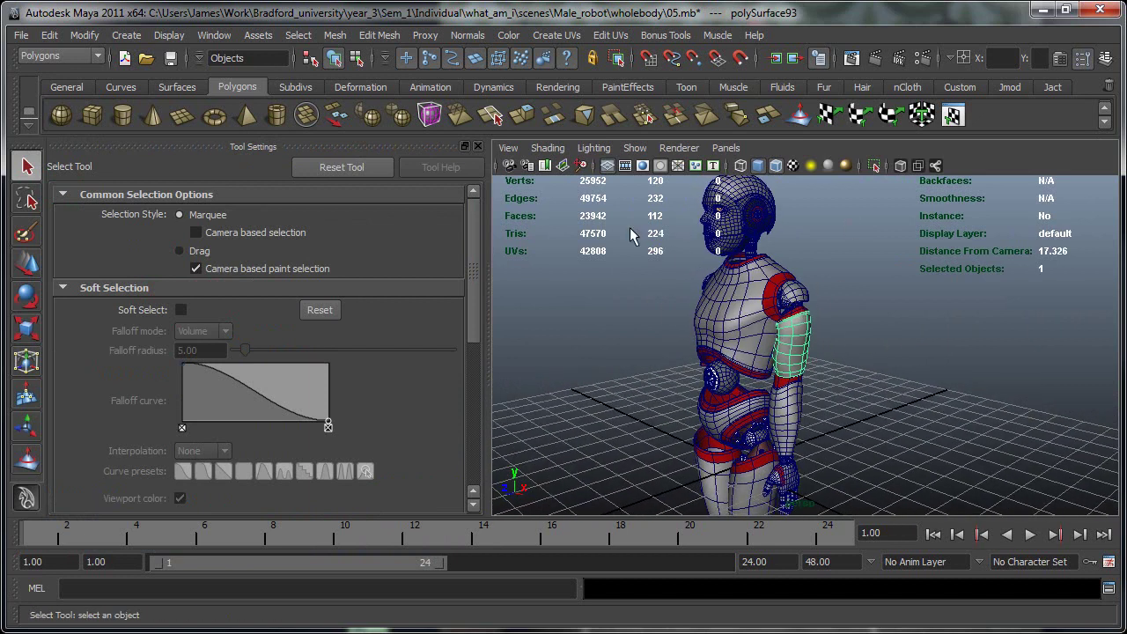
{"action": "left_click", "coordinate": [640, 150]}
{"action": "left_click", "coordinate": [640, 151]}
Select the robot's forearm piece and isolate it in the viewport.
{"action": "middle_click_drag", "start_coordinate": [746, 357], "coordinate": [702, 310], "text": "alt"}
{"action": "right_click_drag", "start_coordinate": [702, 310], "coordinate": [898, 407], "text": "alt"}
{"action": "middle_click_drag", "start_coordinate": [898, 406], "coordinate": [968, 326], "text": "alt"}
{"action": "left_click", "coordinate": [751, 378]}
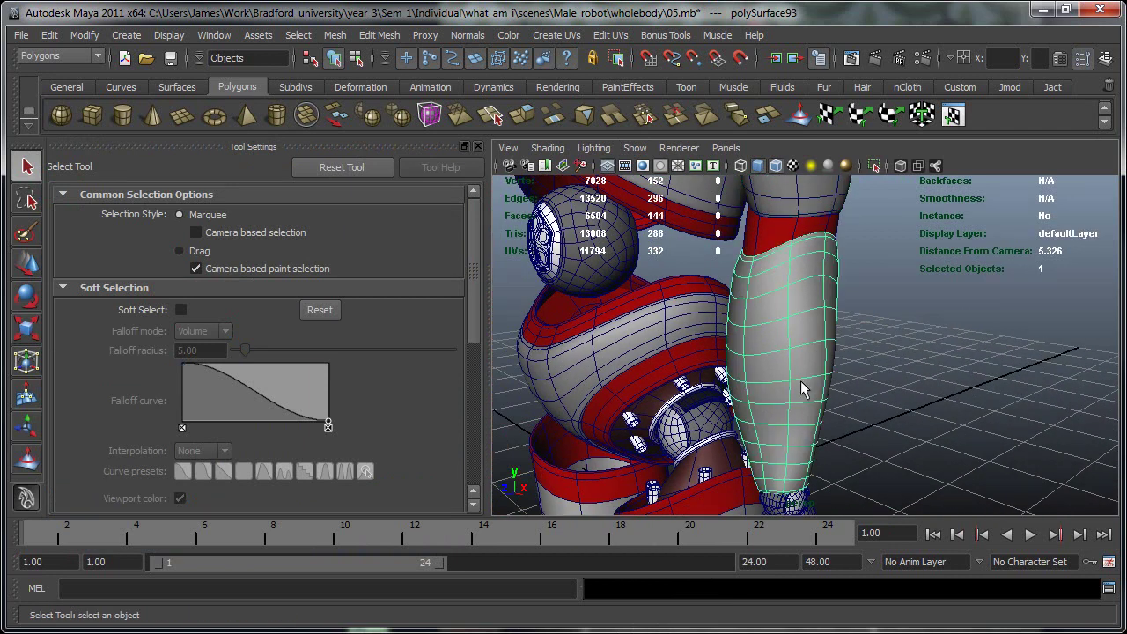
{"action": "left_click_drag", "start_coordinate": [672, 253], "coordinate": [853, 343], "text": "alt"}
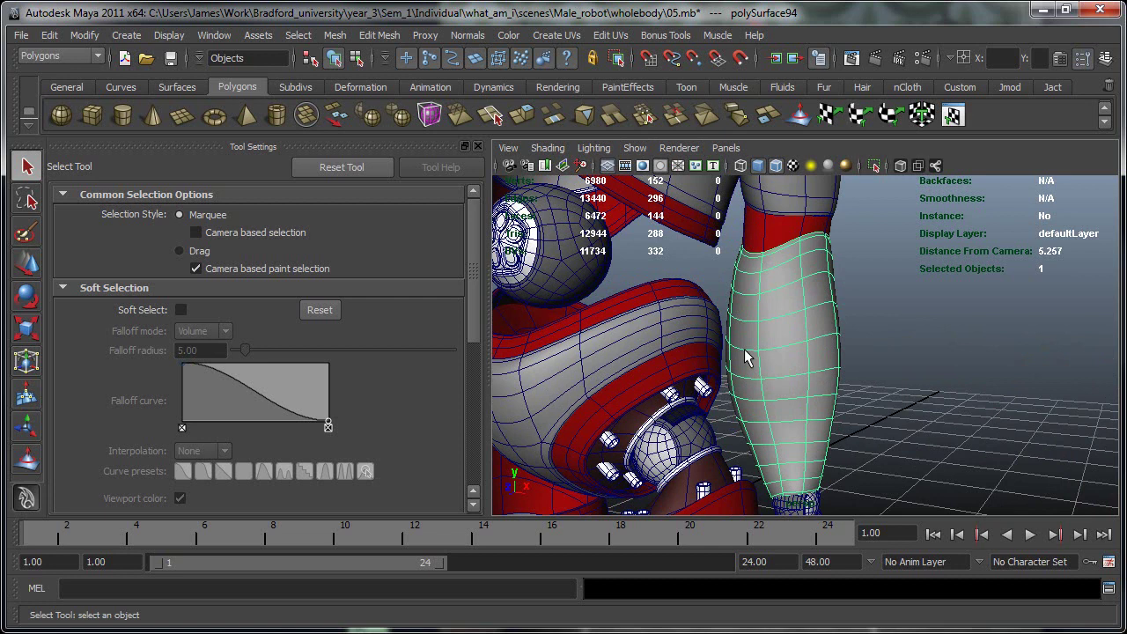
{"action": "left_click", "coordinate": [635, 149]}
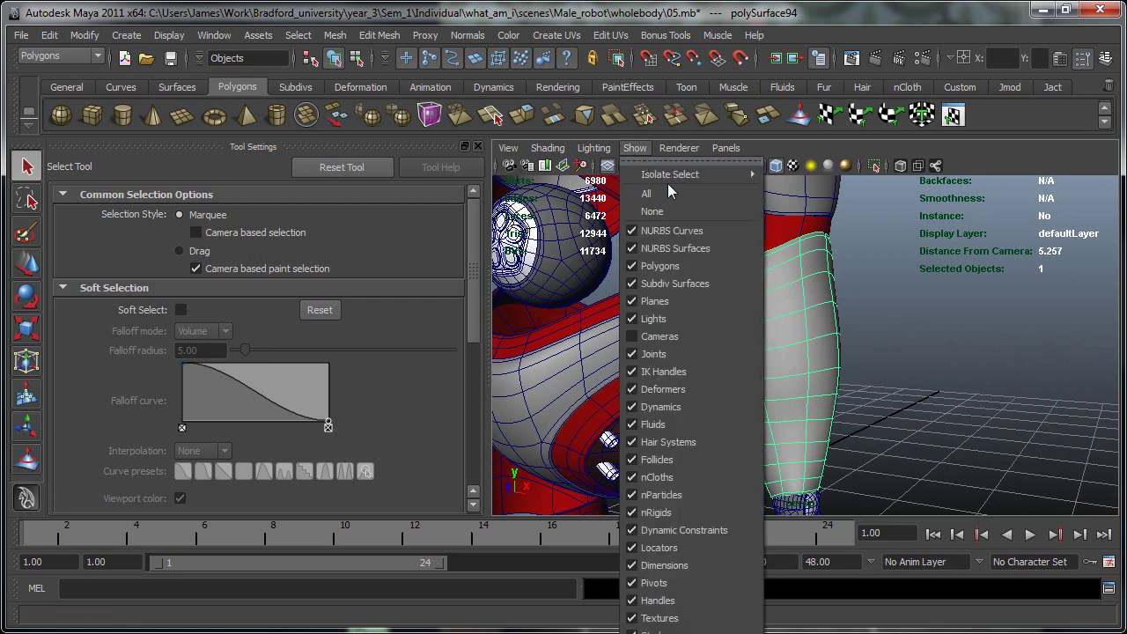
{"action": "mouse_move", "coordinate": [682, 176]}
{"action": "left_click", "coordinate": [826, 185]}
Examine the isolated forearm mesh from several sides.
{"action": "right_click_drag", "start_coordinate": [931, 359], "coordinate": [815, 353], "text": "alt"}
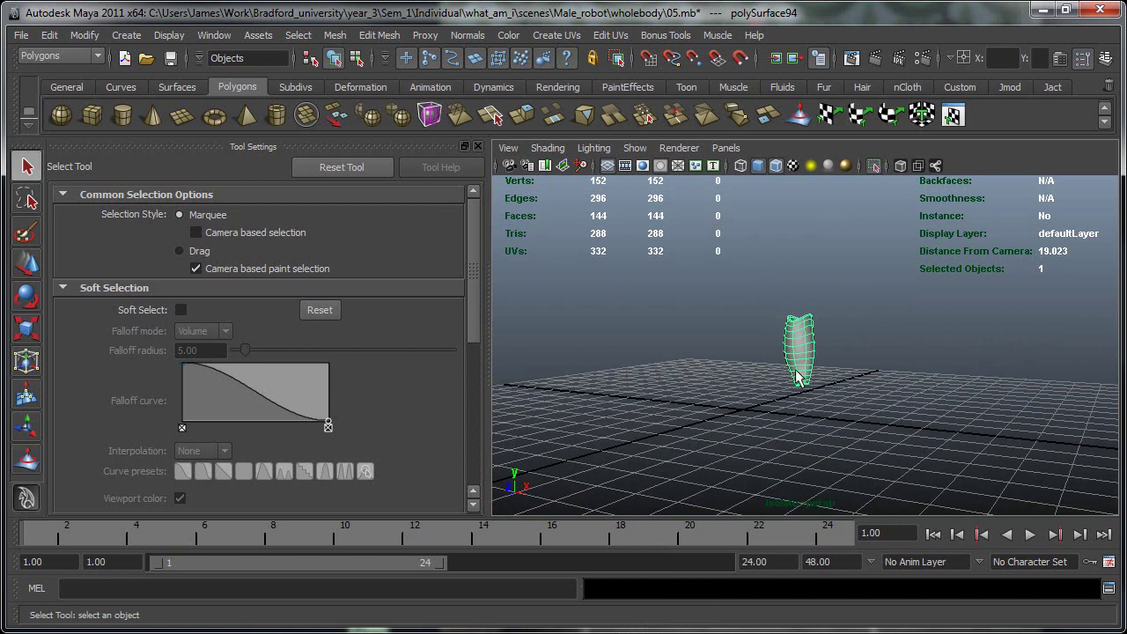
{"action": "right_click_drag", "start_coordinate": [720, 385], "coordinate": [901, 358], "text": "alt"}
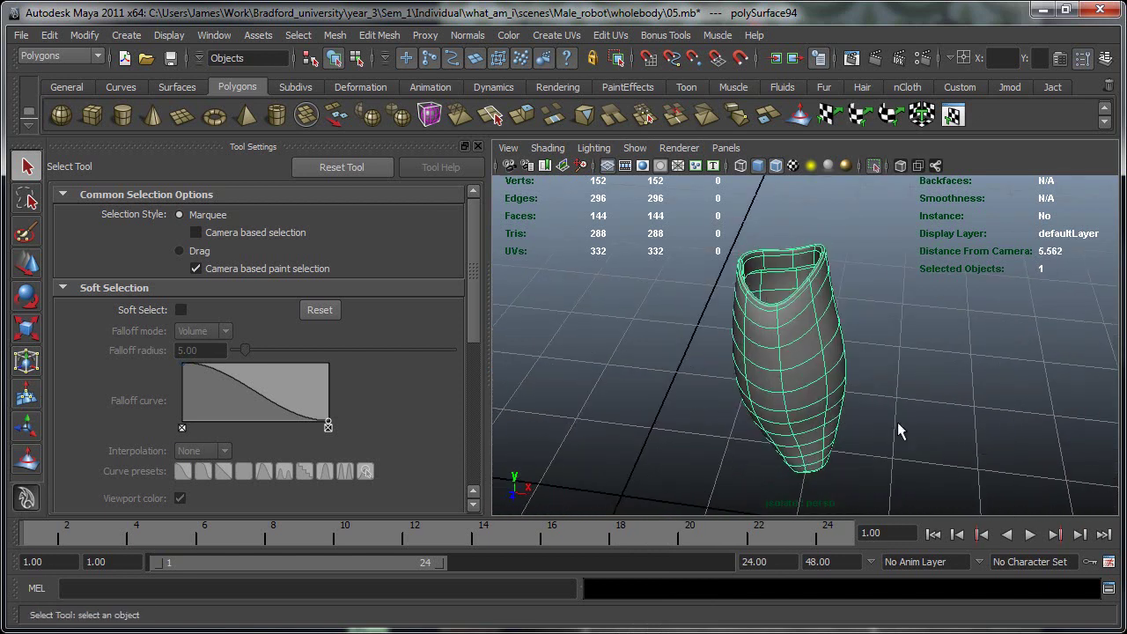
{"action": "left_click", "coordinate": [934, 392]}
{"action": "left_click_drag", "start_coordinate": [886, 368], "coordinate": [580, 326], "text": "alt"}
{"action": "left_click", "coordinate": [835, 363]}
{"action": "left_click_drag", "start_coordinate": [665, 372], "coordinate": [738, 370], "text": "alt"}
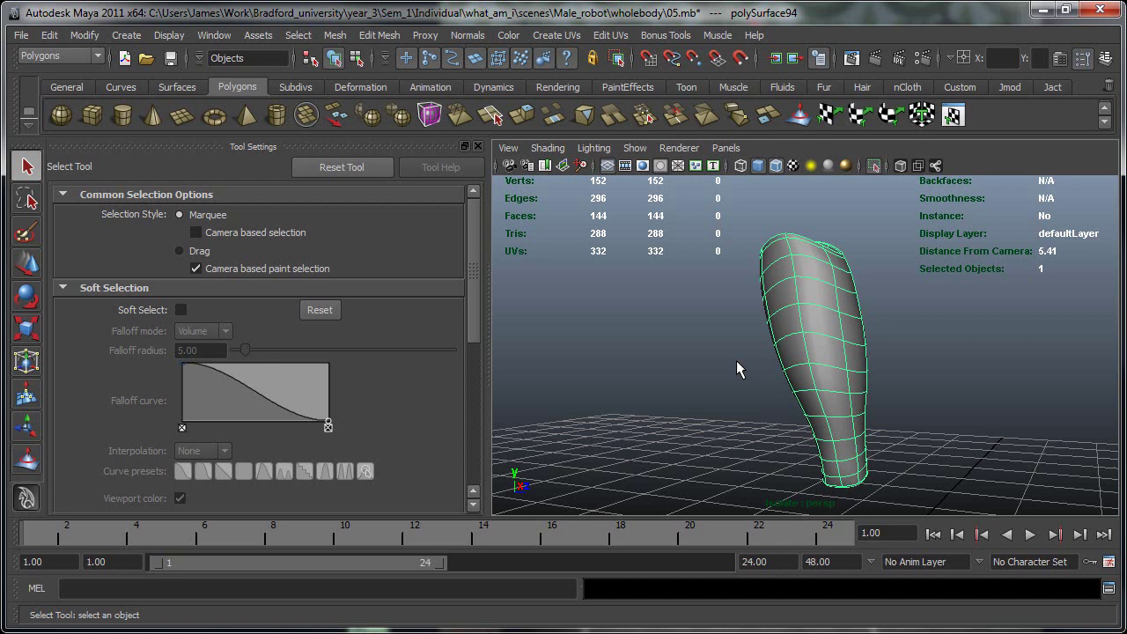
{"action": "left_click_drag", "start_coordinate": [766, 282], "coordinate": [856, 315], "text": "alt"}
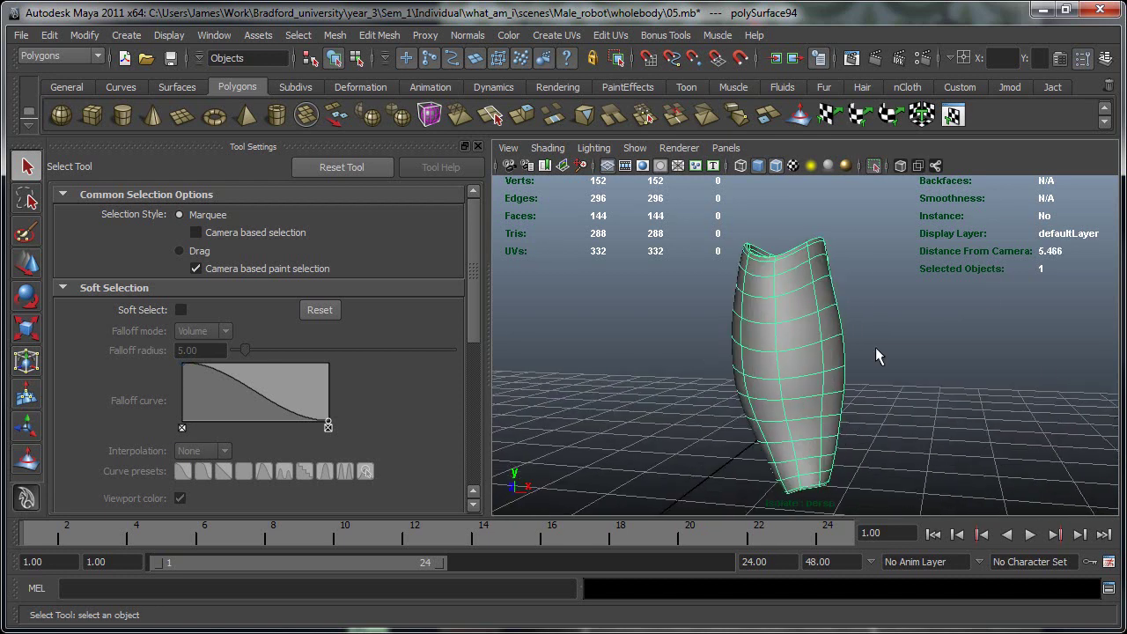
{"action": "left_click_drag", "start_coordinate": [876, 356], "coordinate": [827, 354], "text": "alt"}
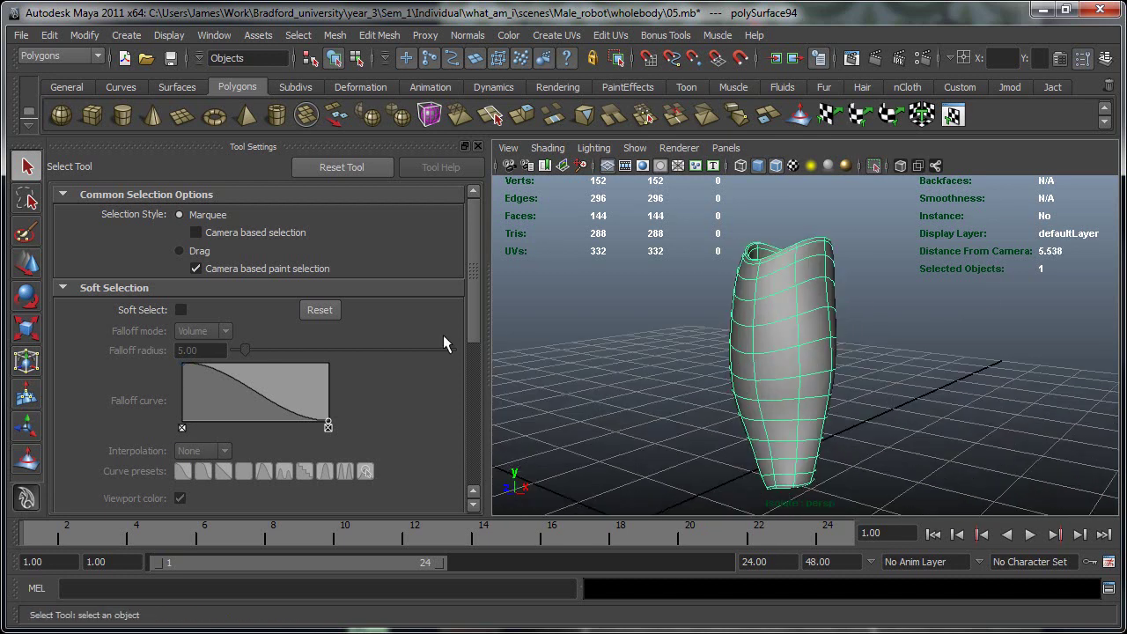
Activate the Sculpt Geometry Tool on the forearm, with an upper brush radius of 0.2128 and an opacity of 0.3806.
{"action": "left_click", "coordinate": [805, 121]}
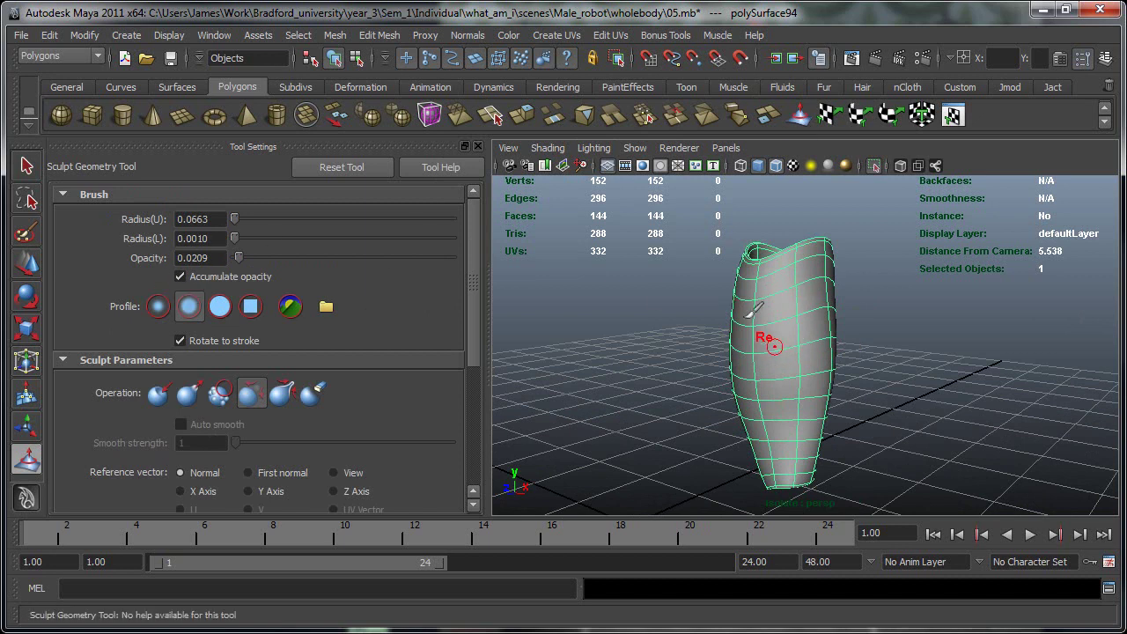
{"action": "scroll", "coordinate": [889, 357], "scroll_direction": "up", "scroll_amount": 5}
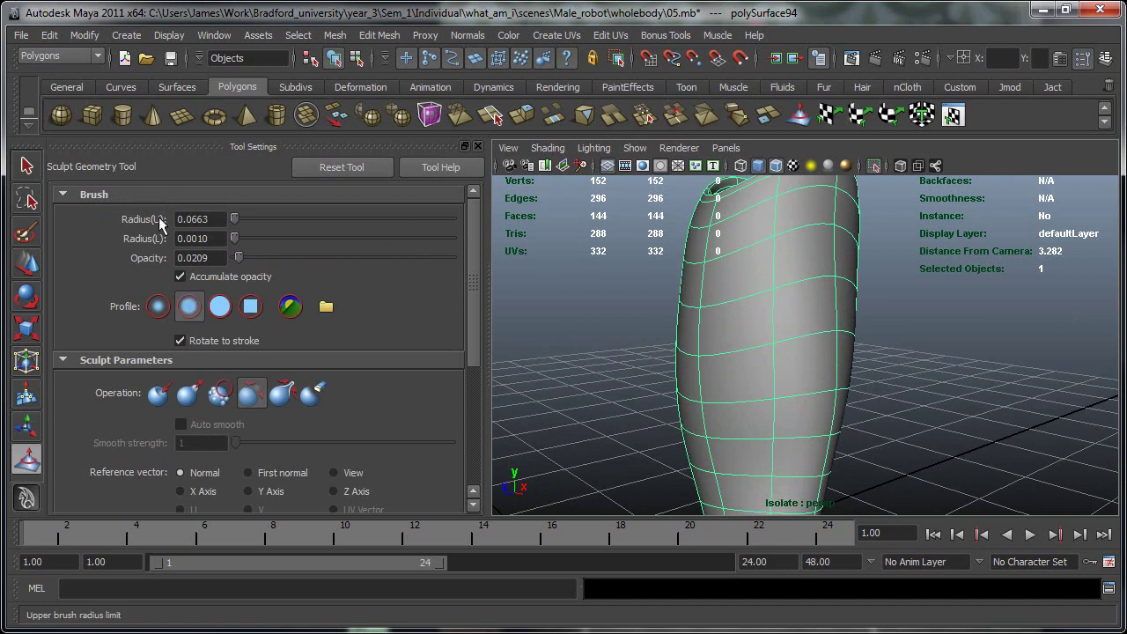
{"action": "left_click_drag", "start_coordinate": [235, 220], "coordinate": [261, 219]}
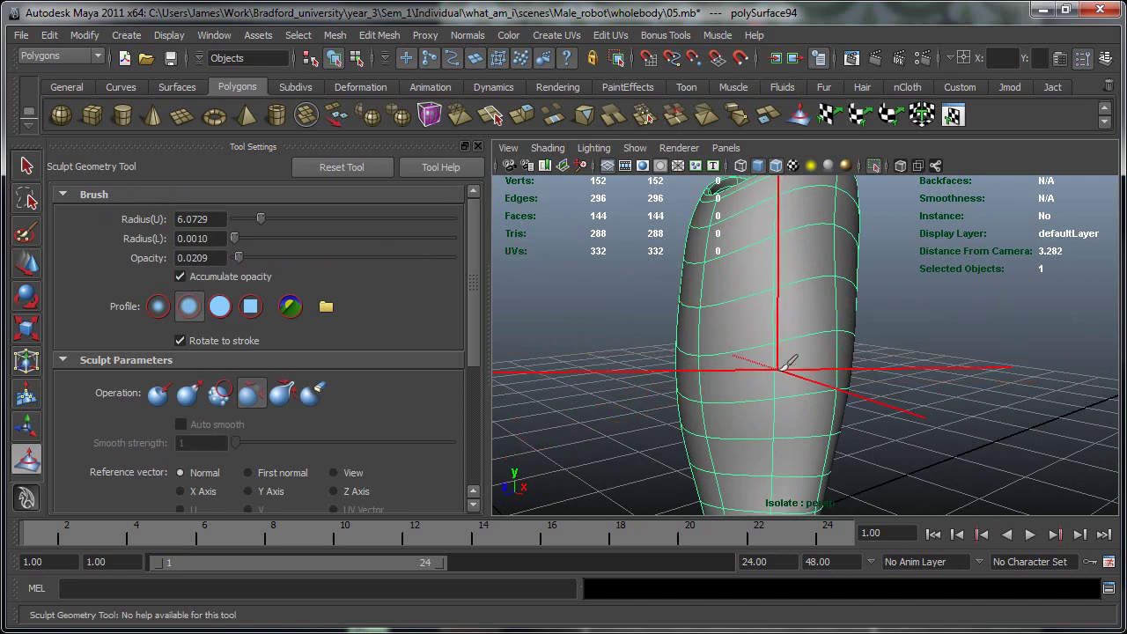
{"action": "mouse_move", "coordinate": [775, 373]}
{"action": "left_mouse_down"}
{"action": "mouse_move", "coordinate": [685, 359]}
{"action": "mouse_move", "coordinate": [694, 356]}
{"action": "mouse_move", "coordinate": [702, 361]}
{"action": "mouse_move", "coordinate": [638, 364]}
{"action": "mouse_move", "coordinate": [735, 364]}
{"action": "left_mouse_up"}
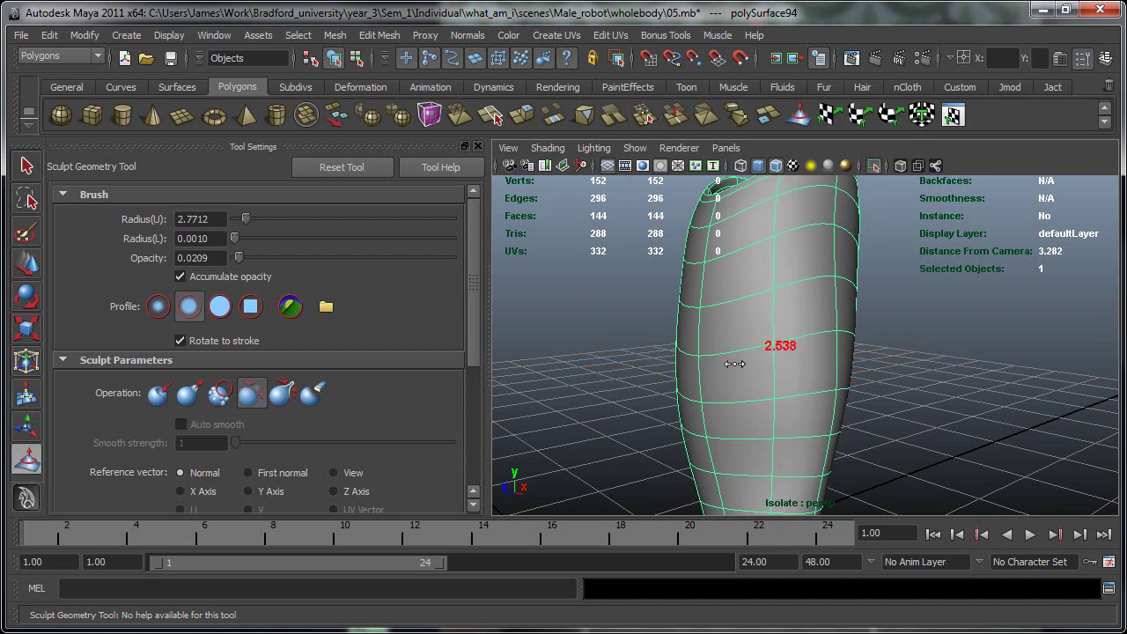
{"action": "left_click_drag", "start_coordinate": [571, 376], "coordinate": [837, 361]}
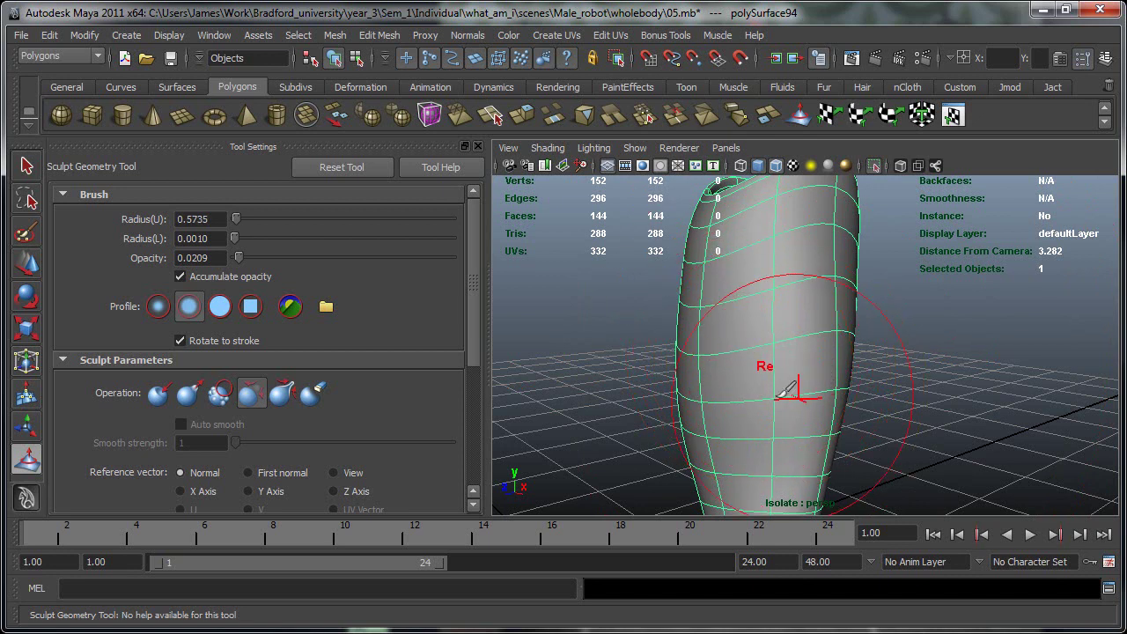
{"action": "mouse_move", "coordinate": [795, 382]}
{"action": "left_mouse_down"}
{"action": "mouse_move", "coordinate": [863, 395]}
{"action": "mouse_move", "coordinate": [766, 392]}
{"action": "left_mouse_up"}
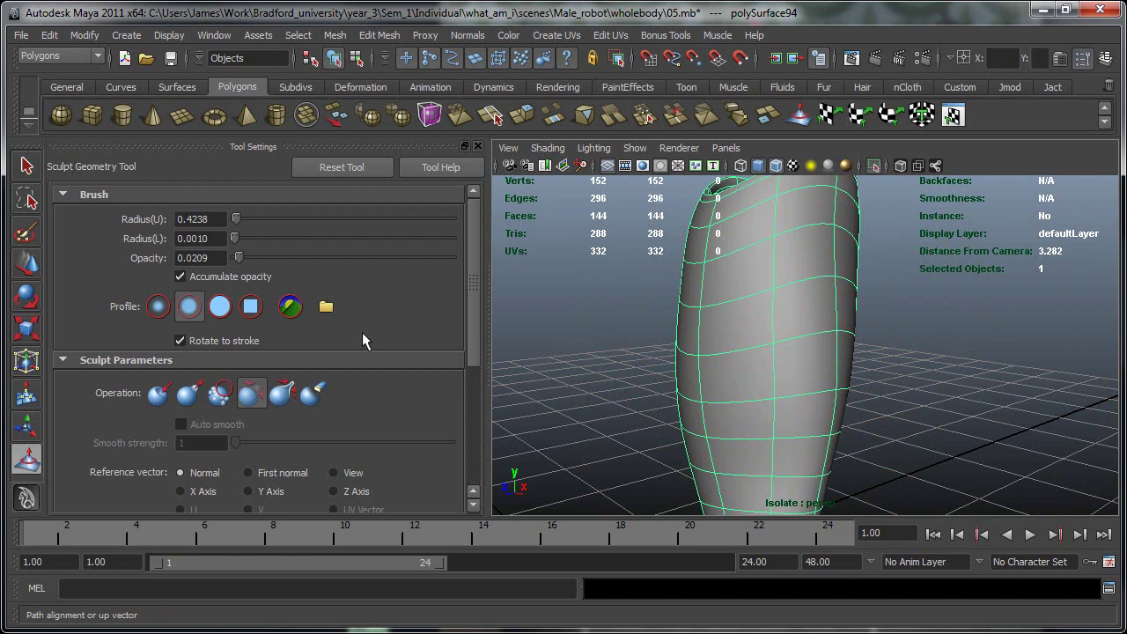
{"action": "mouse_move", "coordinate": [751, 308]}
{"action": "left_mouse_down"}
{"action": "mouse_move", "coordinate": [806, 310]}
{"action": "mouse_move", "coordinate": [596, 331]}
{"action": "left_mouse_up"}
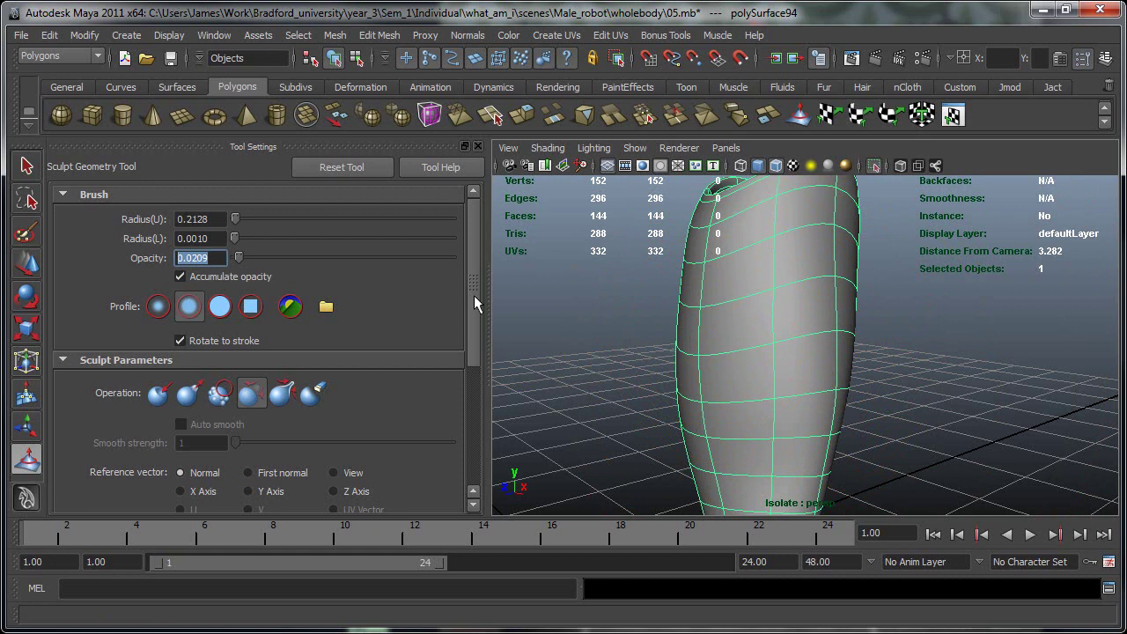
{"action": "scroll", "coordinate": [474, 295], "scroll_direction": "down", "scroll_amount": 1}
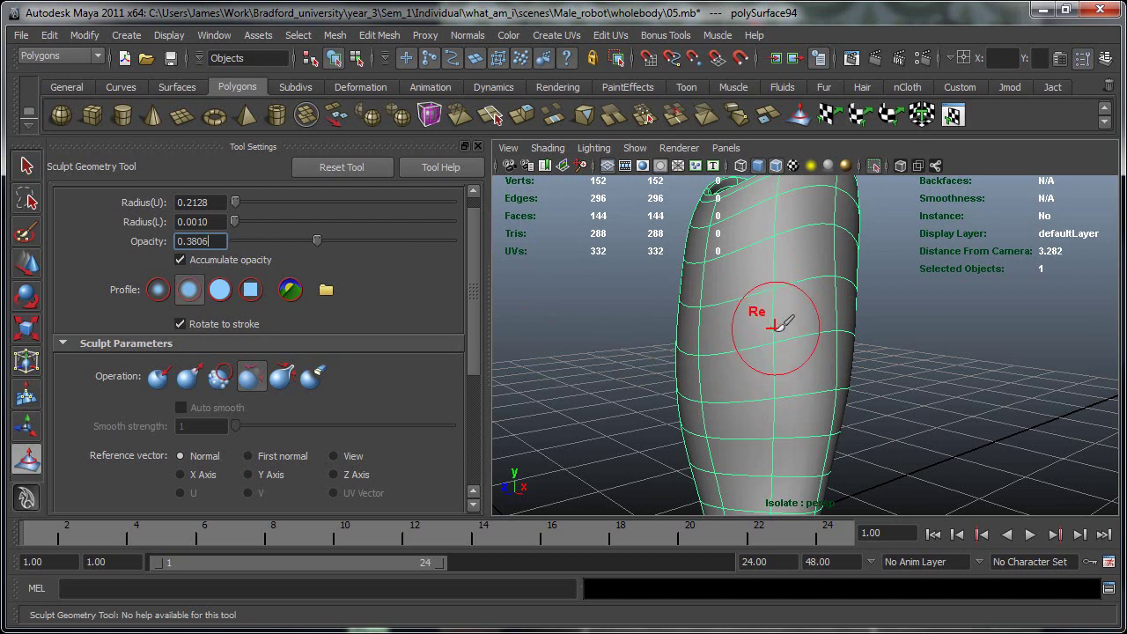
Try the solid, square and Gaussian brush profiles and return to the soft profile.
{"action": "left_click", "coordinate": [231, 293]}
{"action": "left_click", "coordinate": [245, 294]}
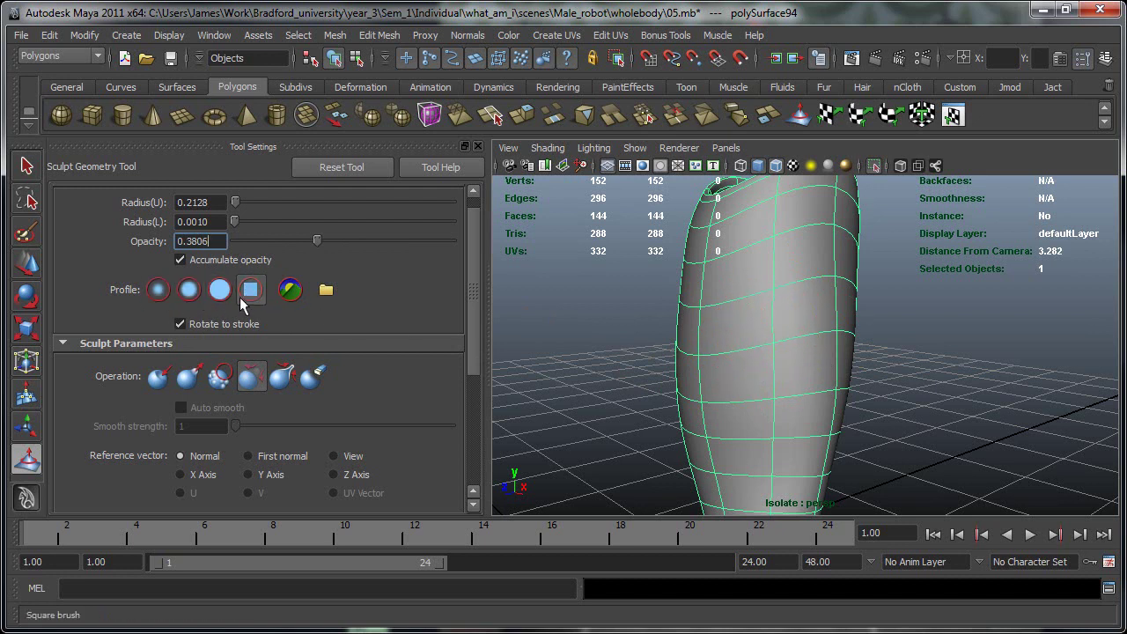
{"action": "left_click", "coordinate": [157, 291]}
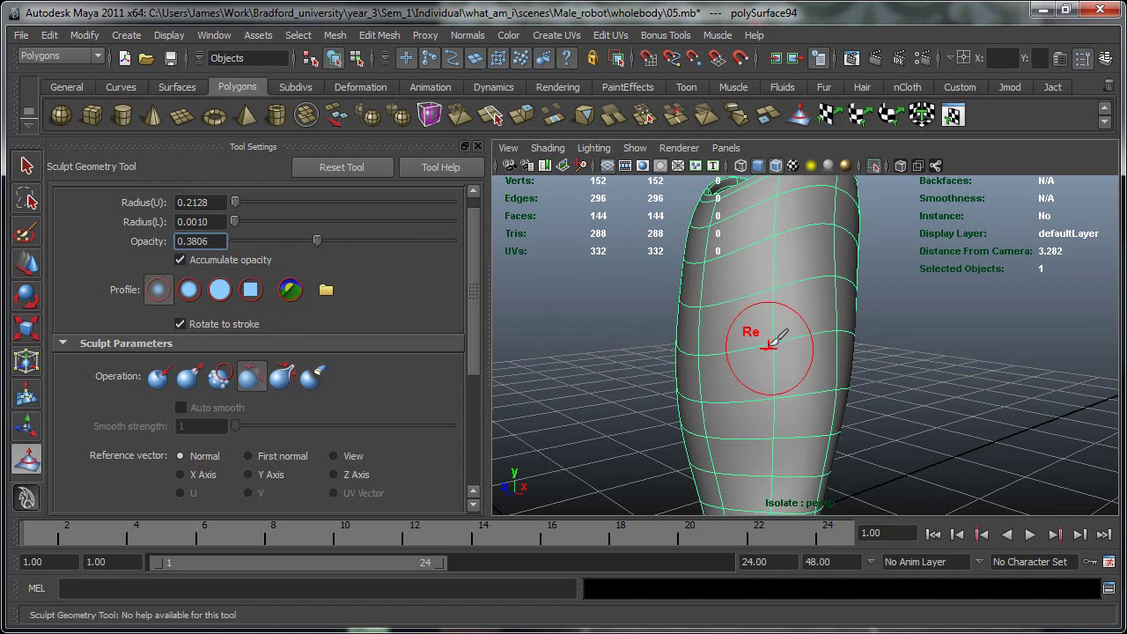
{"action": "left_click", "coordinate": [217, 294]}
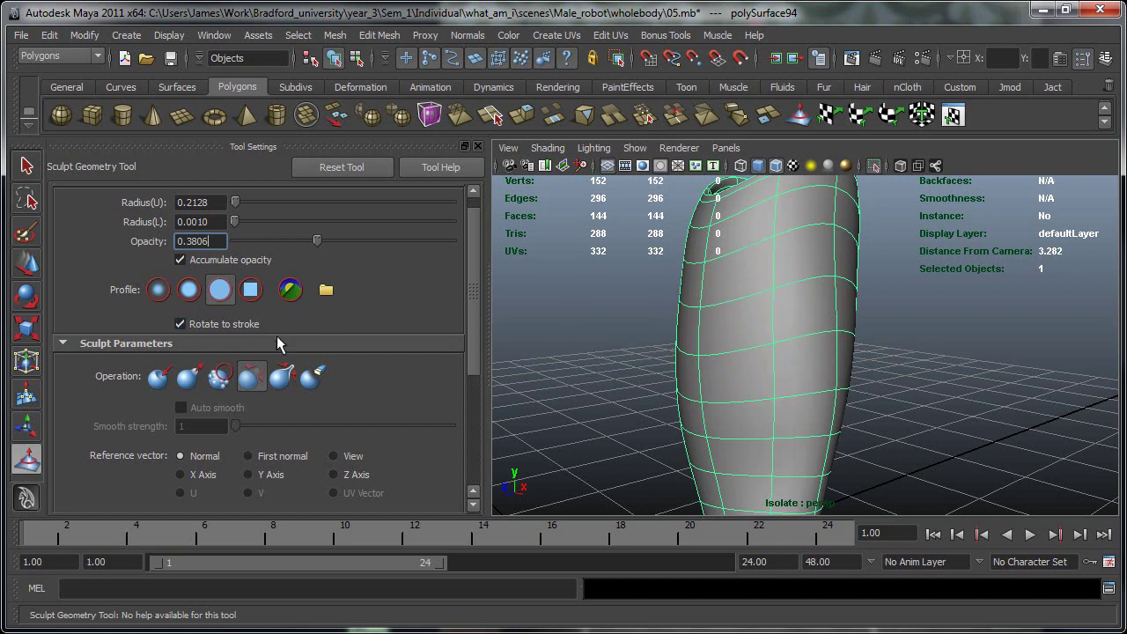
{"action": "left_click", "coordinate": [188, 289]}
Set the sculpt operation to Push for the forearm mesh.
{"action": "left_click_drag", "start_coordinate": [749, 340], "coordinate": [684, 387], "text": "alt"}
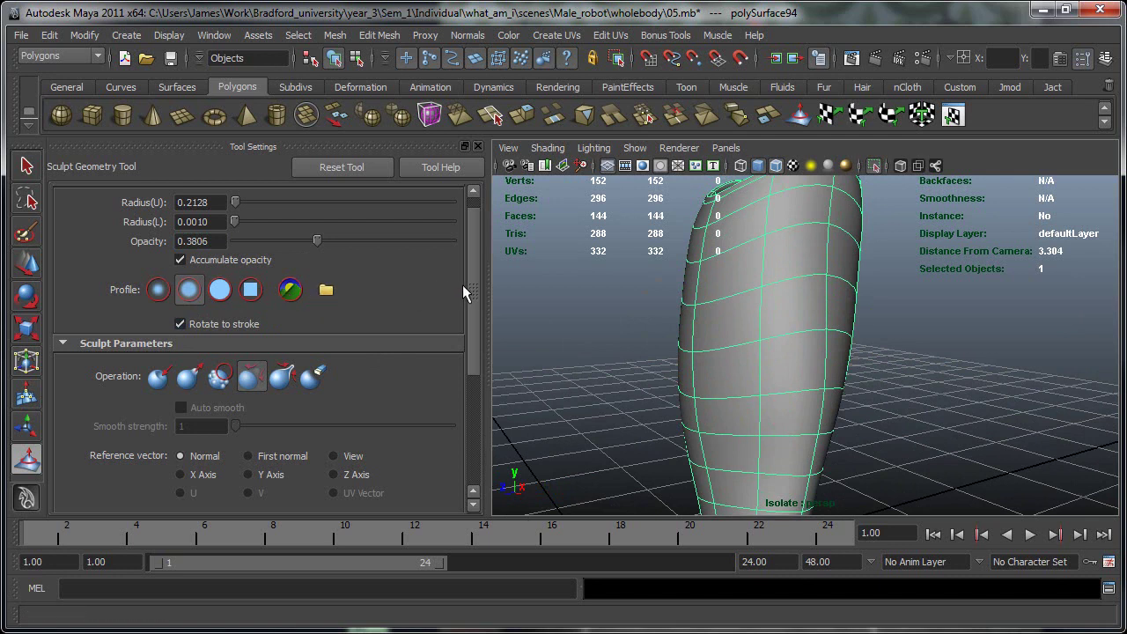
{"action": "left_click_drag", "start_coordinate": [468, 288], "coordinate": [478, 329]}
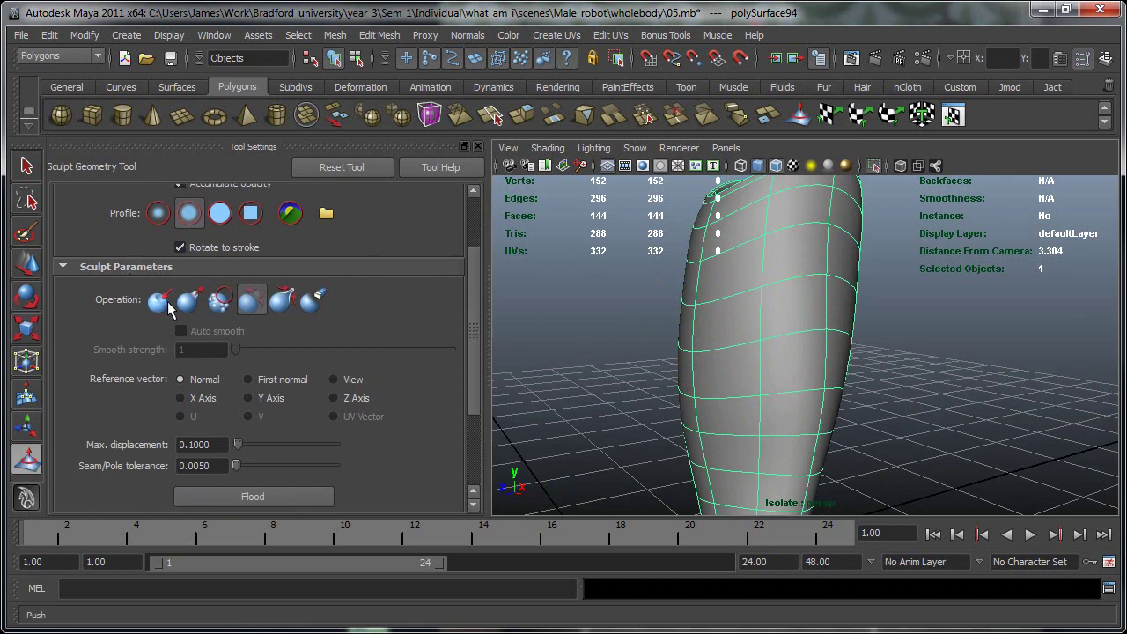
{"action": "left_click", "coordinate": [220, 299]}
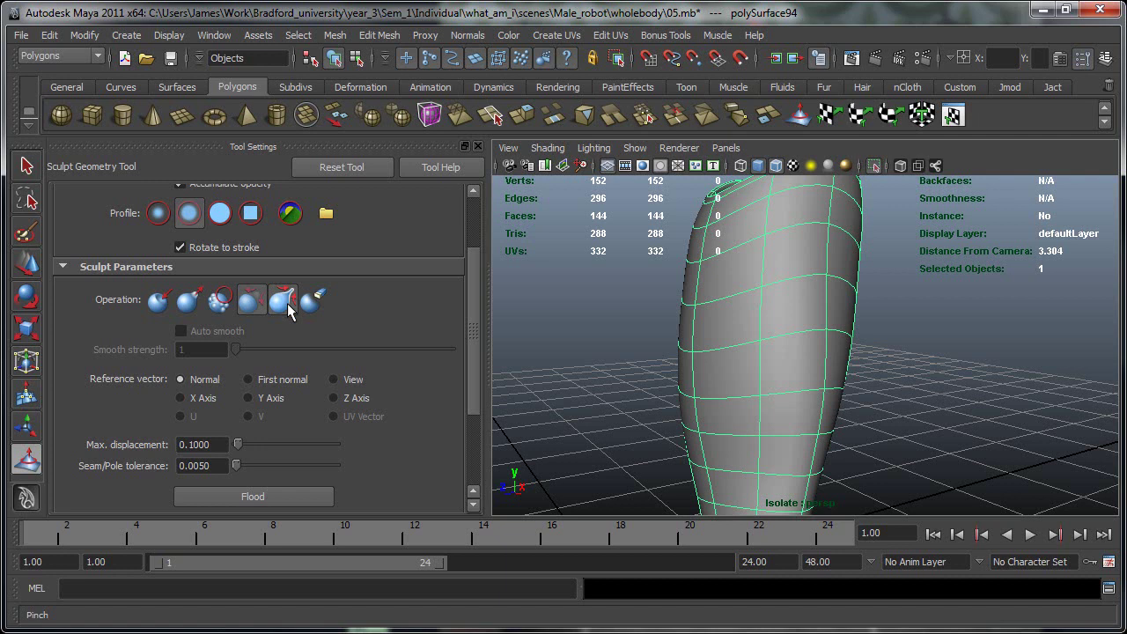
{"action": "left_click", "coordinate": [159, 300]}
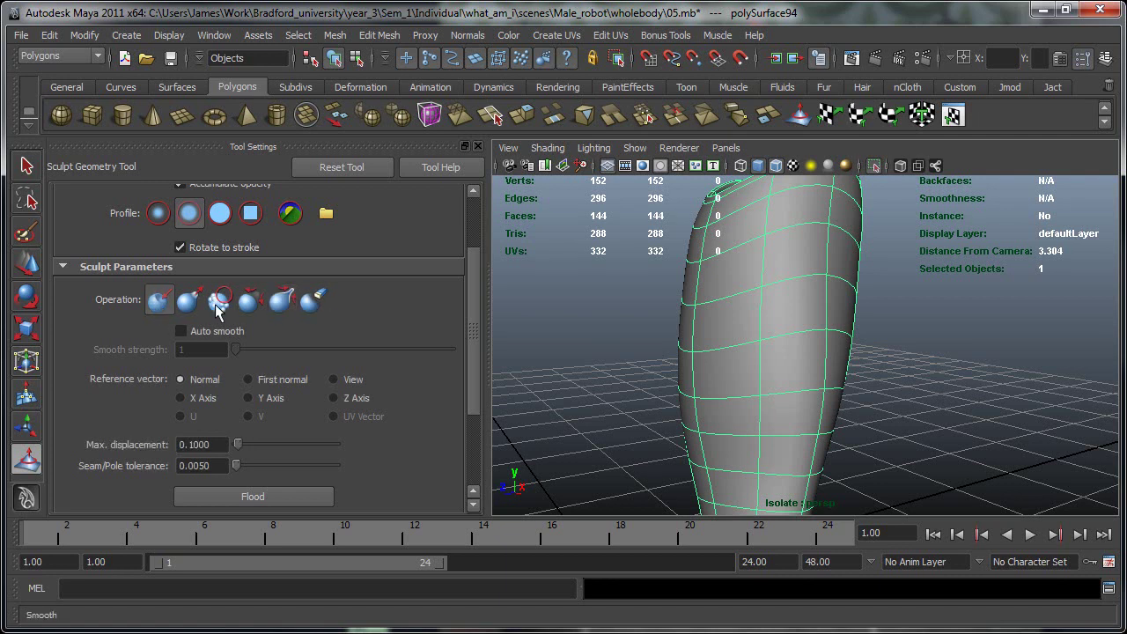
Try the Pinch operation, return to Push, resize the brush to an upper radius of 0.2668, and turn off the forearm's smooth mesh preview.
{"action": "left_click", "coordinate": [282, 301]}
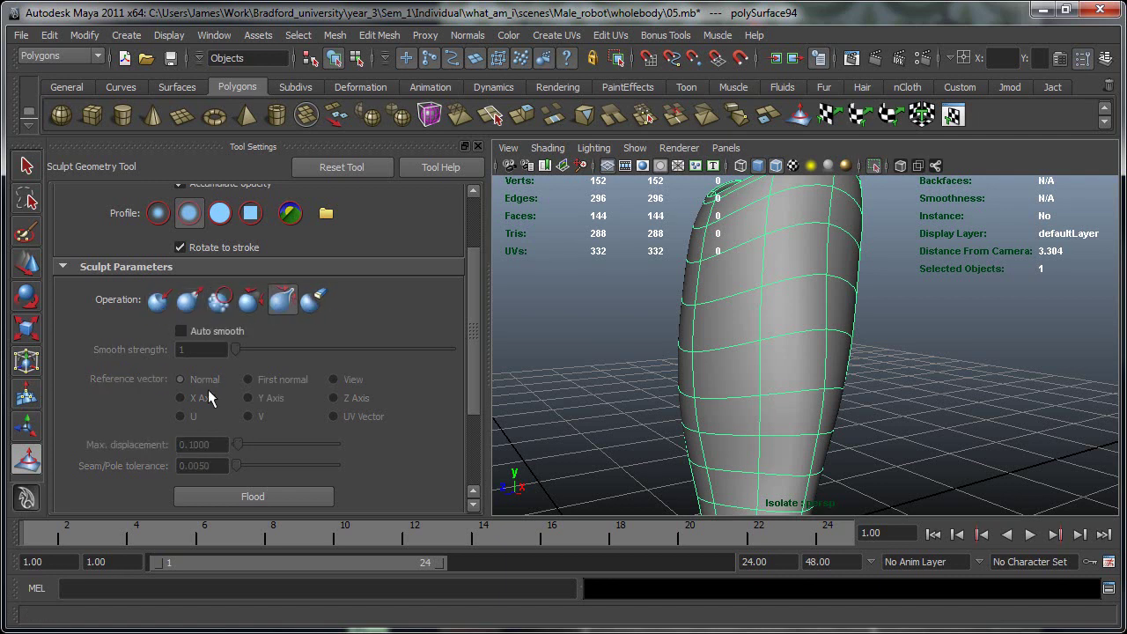
{"action": "left_click", "coordinate": [158, 300]}
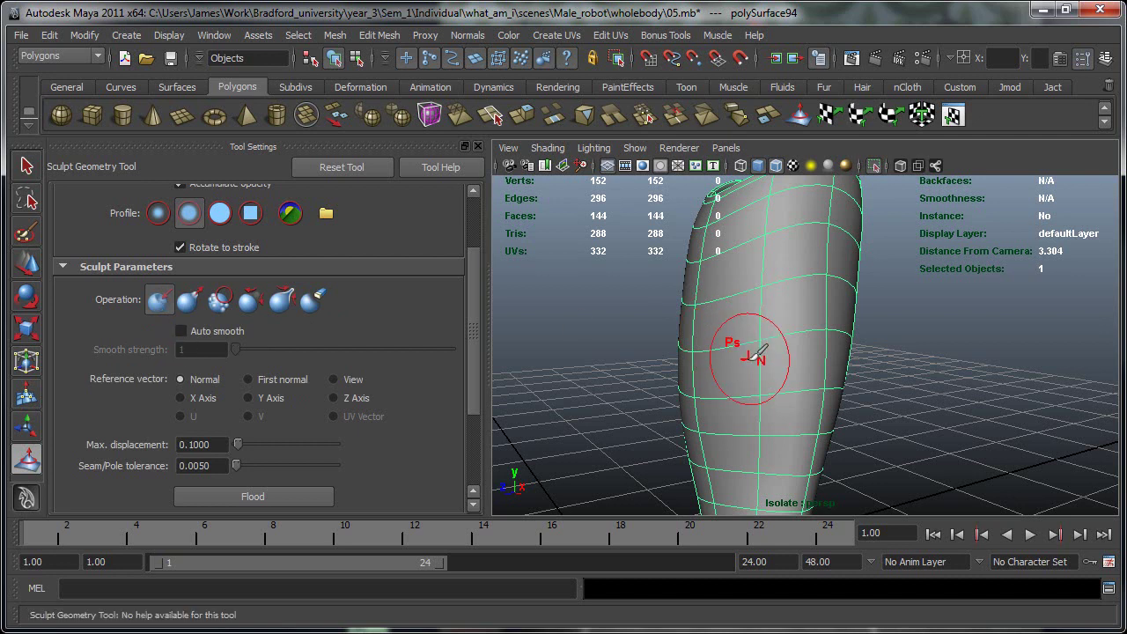
{"action": "scroll", "coordinate": [750, 357], "scroll_direction": "up", "scroll_amount": 1}
{"action": "key", "text": "b"}
{"action": "mouse_move", "coordinate": [732, 342]}
{"action": "left_mouse_down"}
{"action": "mouse_move", "coordinate": [671, 354]}
{"action": "mouse_move", "coordinate": [749, 299]}
{"action": "mouse_move", "coordinate": [771, 344]}
{"action": "mouse_move", "coordinate": [677, 354]}
{"action": "left_mouse_up"}
{"action": "key", "text": "1"}
Try Push strokes across the middle of the forearm, and undo the deformation.
{"action": "mouse_move", "coordinate": [768, 370]}
{"action": "left_mouse_down"}
{"action": "mouse_move", "coordinate": [805, 261]}
{"action": "mouse_move", "coordinate": [787, 325]}
{"action": "mouse_move", "coordinate": [828, 370]}
{"action": "mouse_move", "coordinate": [858, 364]}
{"action": "left_mouse_up"}
{"action": "mouse_move", "coordinate": [737, 343]}
{"action": "left_mouse_down"}
{"action": "mouse_move", "coordinate": [756, 294]}
{"action": "mouse_move", "coordinate": [823, 359]}
{"action": "mouse_move", "coordinate": [747, 361]}
{"action": "mouse_move", "coordinate": [686, 395]}
{"action": "mouse_move", "coordinate": [599, 395]}
{"action": "mouse_move", "coordinate": [649, 382]}
{"action": "left_mouse_up"}
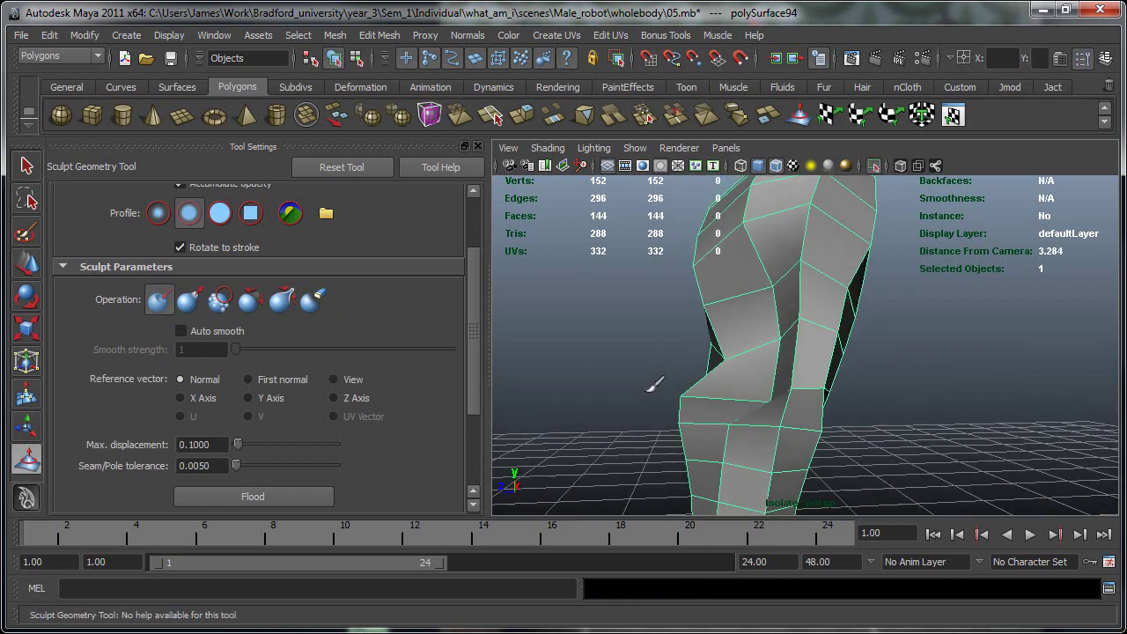
{"action": "key", "text": "ctrl+z"}
{"action": "left_click_drag", "start_coordinate": [577, 381], "coordinate": [436, 377], "text": "alt"}
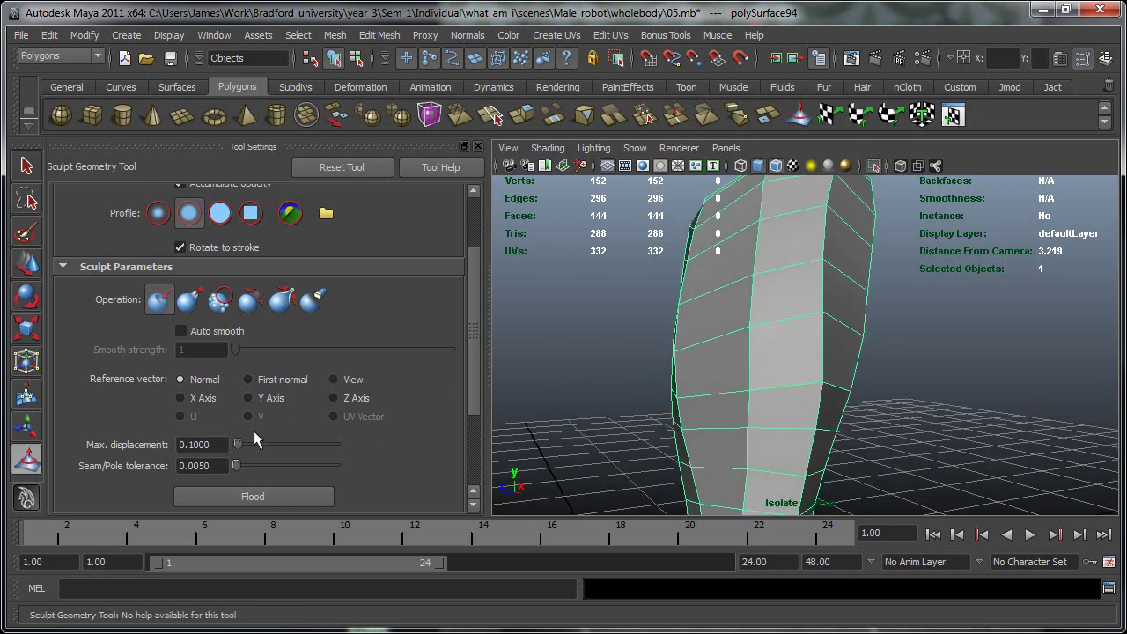
Set the reference vector to First normal and try a Push stroke on the forearm, undoing it after the test.
{"action": "left_click", "coordinate": [194, 445]}
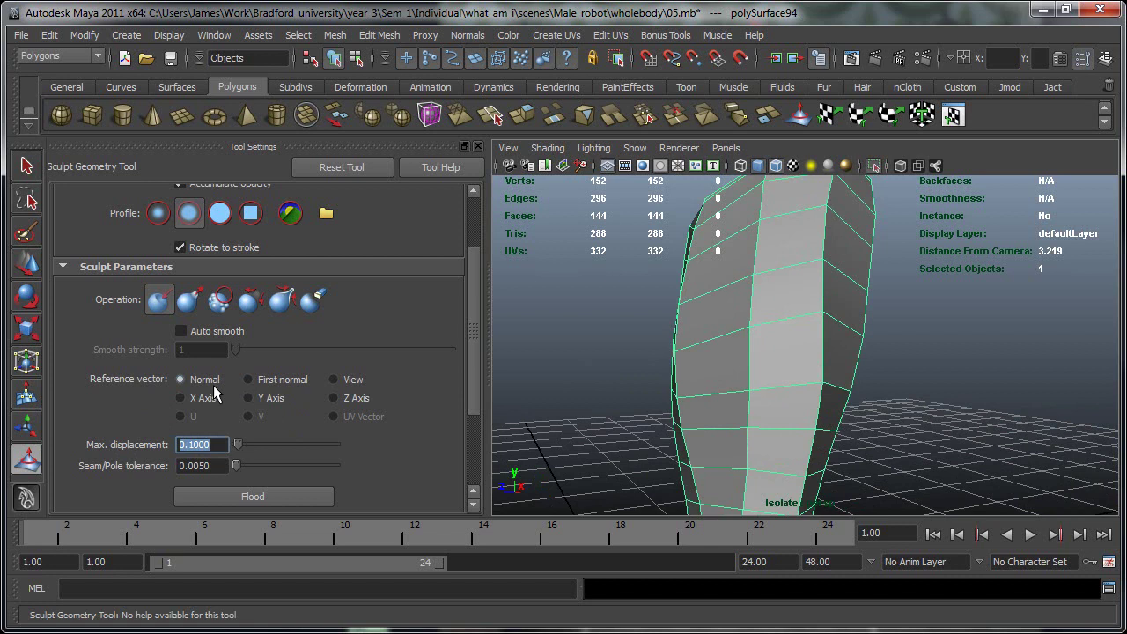
{"action": "left_click", "coordinate": [247, 379]}
{"action": "mouse_move", "coordinate": [757, 370]}
{"action": "left_mouse_down"}
{"action": "mouse_move", "coordinate": [783, 321]}
{"action": "mouse_move", "coordinate": [747, 402]}
{"action": "left_mouse_up"}
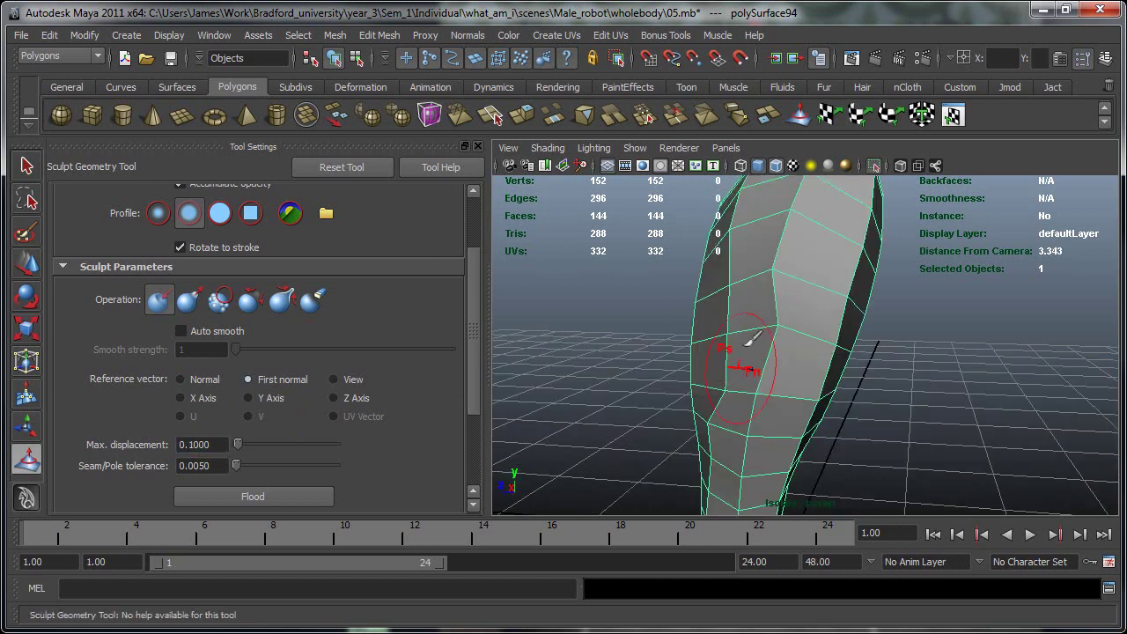
{"action": "key", "text": "ctrl+z"}
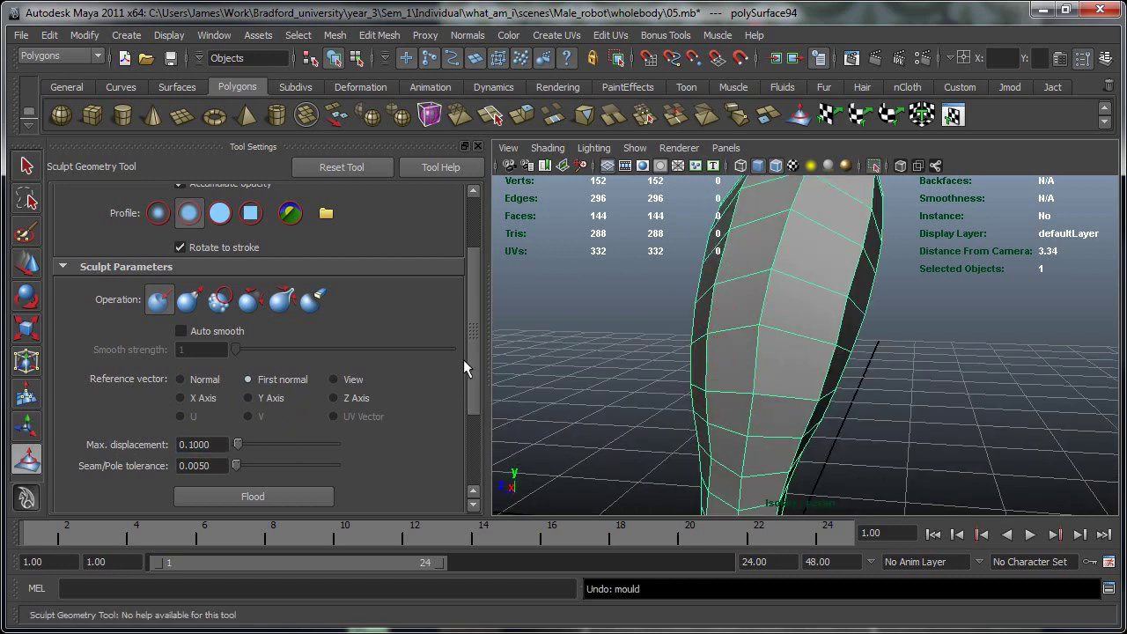
Set the brush opacity to 1.0000 and test full-strength Push strokes on the forearm, undoing the resulting deformations.
{"action": "scroll", "coordinate": [469, 357], "scroll_direction": "up", "scroll_amount": 3}
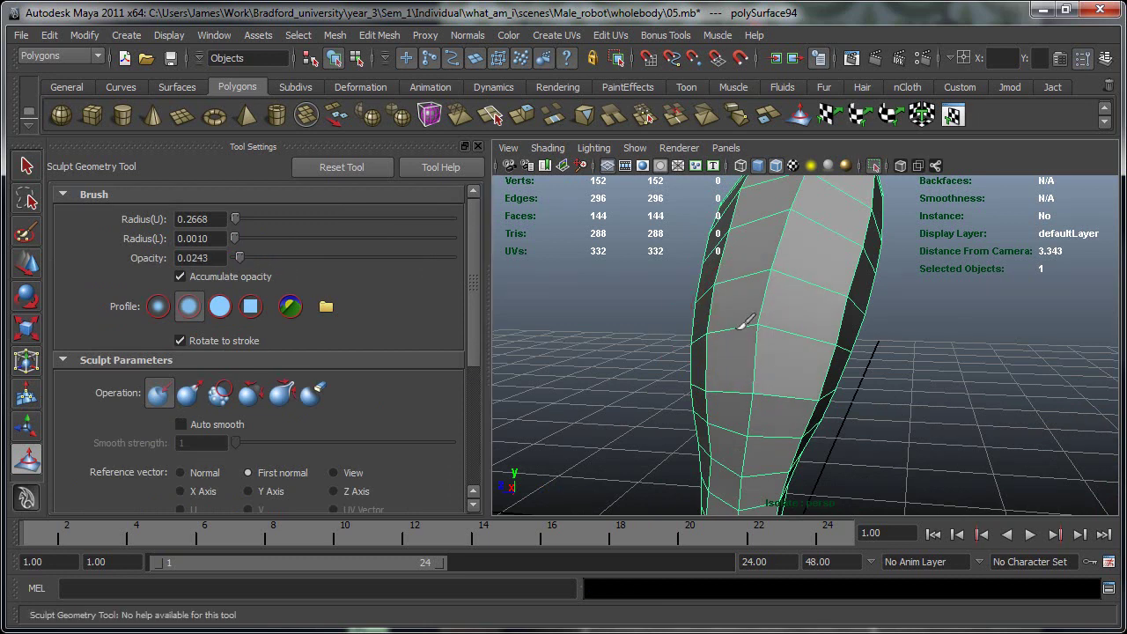
{"action": "key", "text": "ctrl+z"}
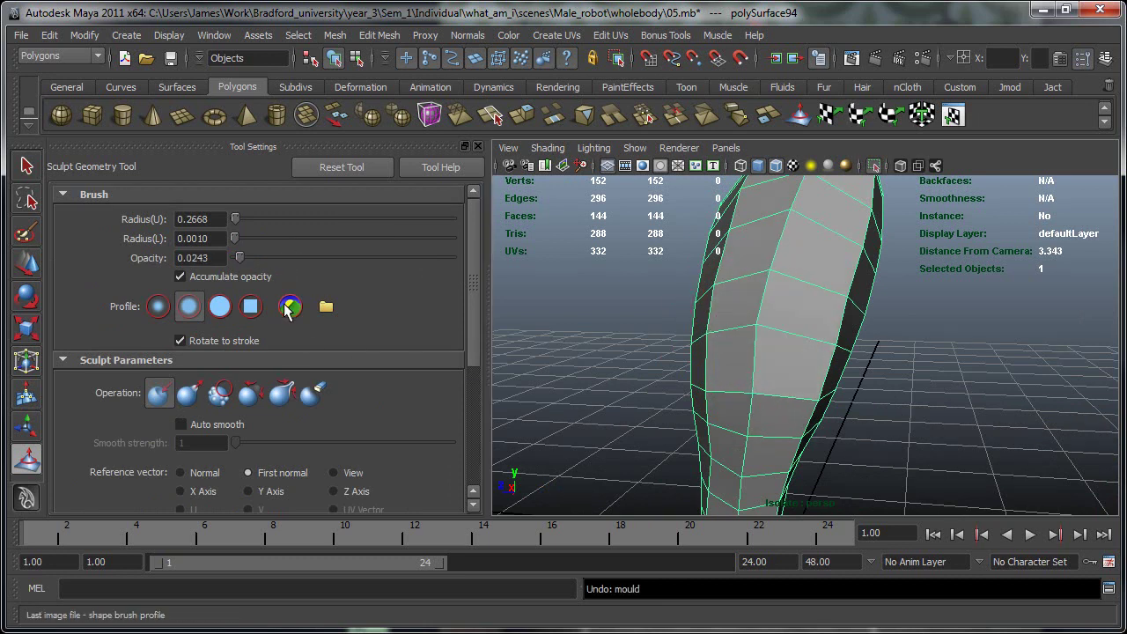
{"action": "left_click_drag", "start_coordinate": [239, 258], "coordinate": [579, 275]}
{"action": "mouse_move", "coordinate": [764, 304]}
{"action": "left_mouse_down"}
{"action": "mouse_move", "coordinate": [760, 362]}
{"action": "mouse_move", "coordinate": [744, 350]}
{"action": "mouse_move", "coordinate": [749, 339]}
{"action": "left_mouse_up"}
{"action": "left_click_drag", "start_coordinate": [866, 317], "coordinate": [760, 359]}
{"action": "key", "text": "ctrl+z"}
{"action": "key", "text": "ctrl+z"}
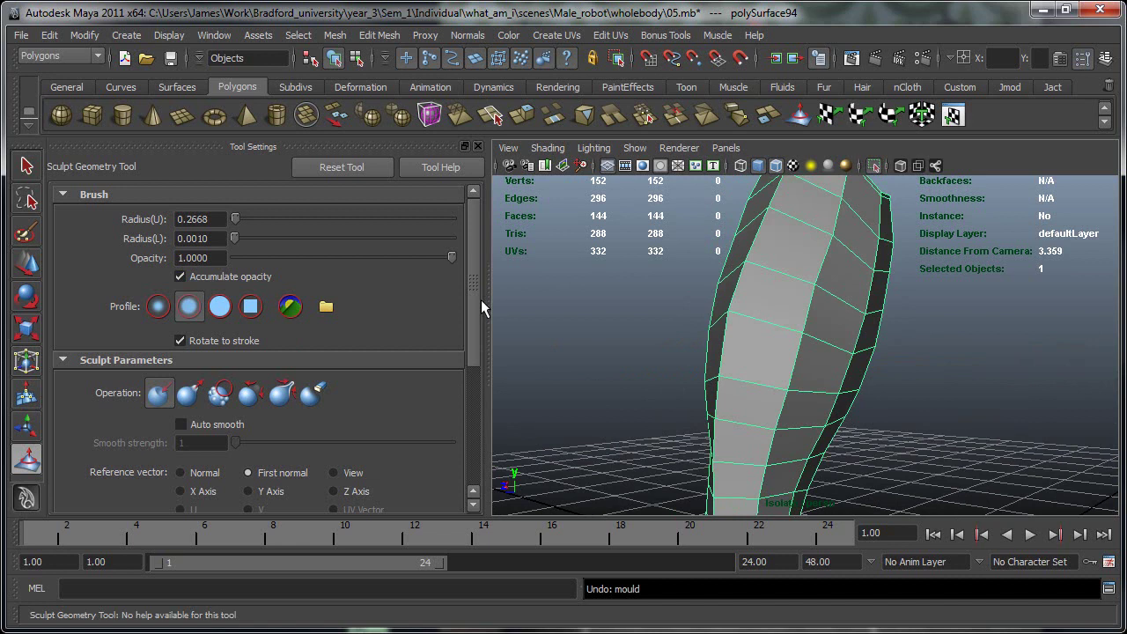
Set the sculpt operation to Pull, try bulging the middle of the forearm outward, and undo the strokes.
{"action": "scroll", "coordinate": [478, 304], "scroll_direction": "down", "scroll_amount": 3}
{"action": "left_click", "coordinate": [188, 323]}
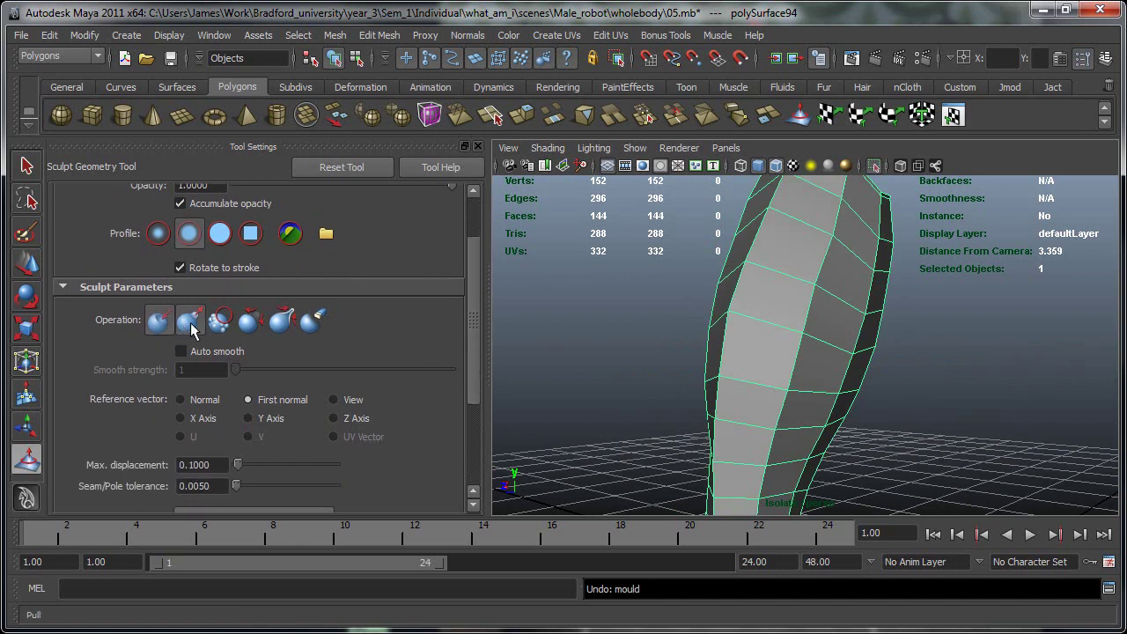
{"action": "mouse_move", "coordinate": [751, 347]}
{"action": "left_mouse_down", "text": "alt"}
{"action": "mouse_move", "coordinate": [755, 374]}
{"action": "mouse_move", "coordinate": [755, 345]}
{"action": "mouse_move", "coordinate": [716, 352]}
{"action": "mouse_move", "coordinate": [753, 276]}
{"action": "left_mouse_up", "text": "alt"}
{"action": "left_click_drag", "start_coordinate": [761, 314], "coordinate": [823, 340], "text": "alt"}
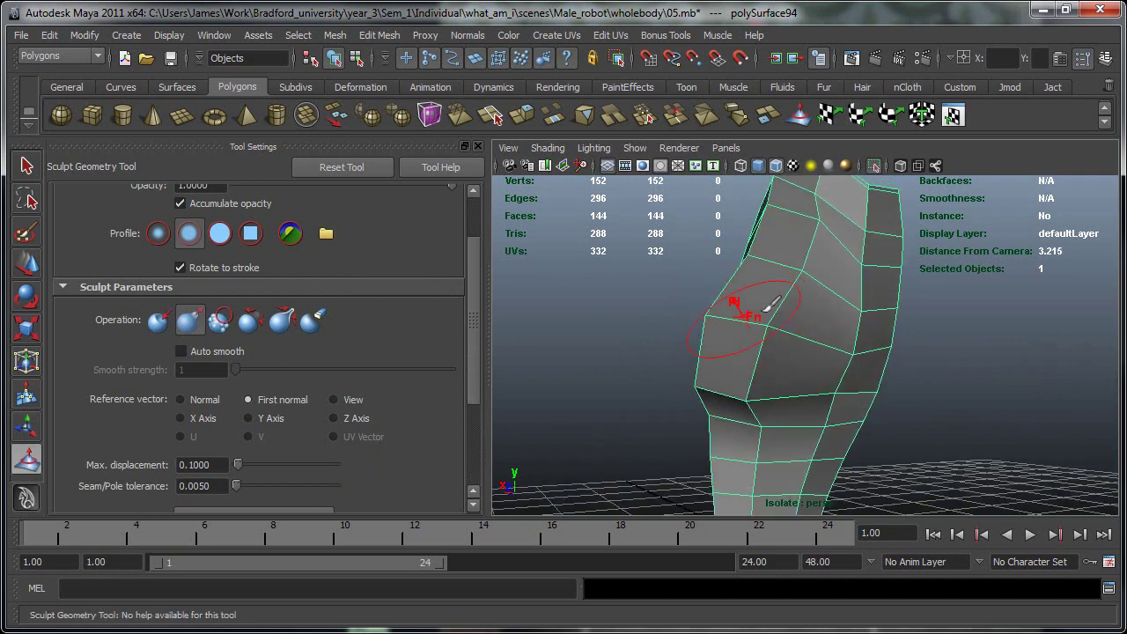
{"action": "key", "text": "ctrl+z"}
{"action": "key", "text": "ctrl+z"}
{"action": "key", "text": "ctrl+z"}
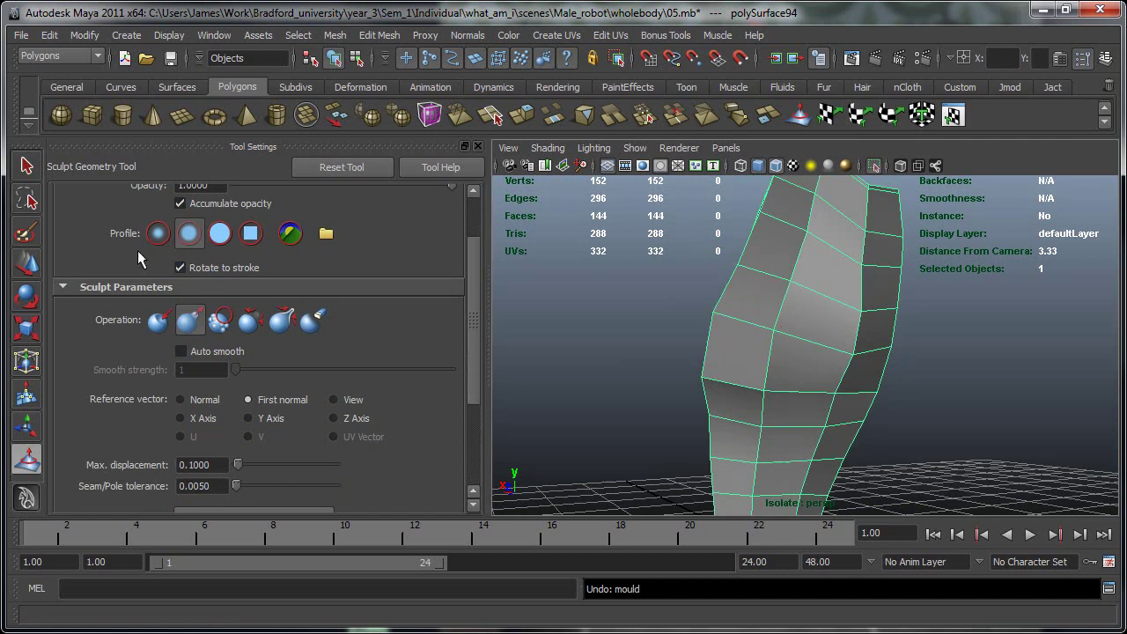
Choose the Gaussian brush profile and enlarge the brush to cover most of the forearm's width.
{"action": "left_click", "coordinate": [160, 234]}
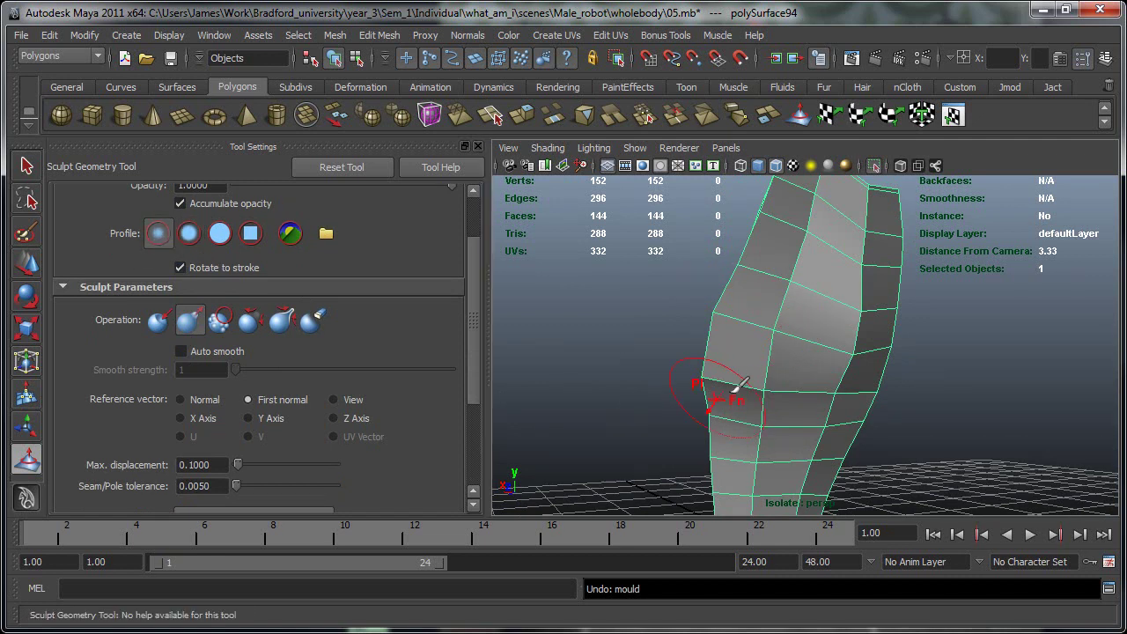
{"action": "mouse_move", "coordinate": [758, 370]}
{"action": "left_mouse_down", "text": "alt"}
{"action": "mouse_move", "coordinate": [838, 382]}
{"action": "mouse_move", "coordinate": [756, 312]}
{"action": "mouse_move", "coordinate": [868, 357]}
{"action": "mouse_move", "coordinate": [769, 285]}
{"action": "left_mouse_up", "text": "alt"}
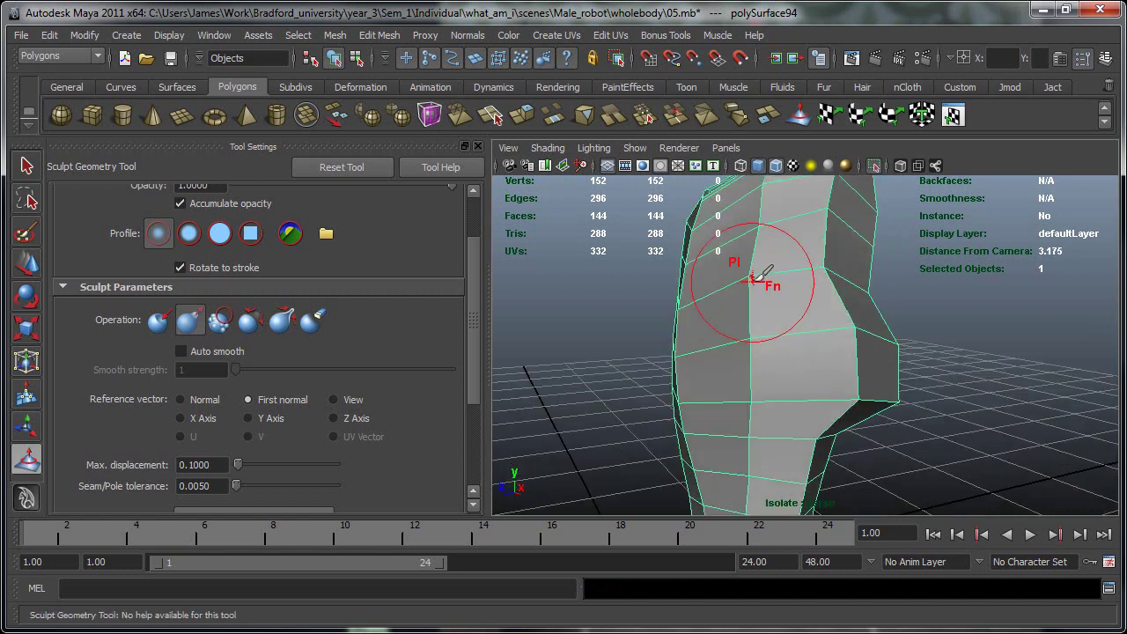
{"action": "left_click_drag", "start_coordinate": [781, 356], "coordinate": [800, 356]}
Try the enlarged brush with Pull on the forearm's middle, and undo the accumulated bulges.
{"action": "left_click", "coordinate": [742, 344]}
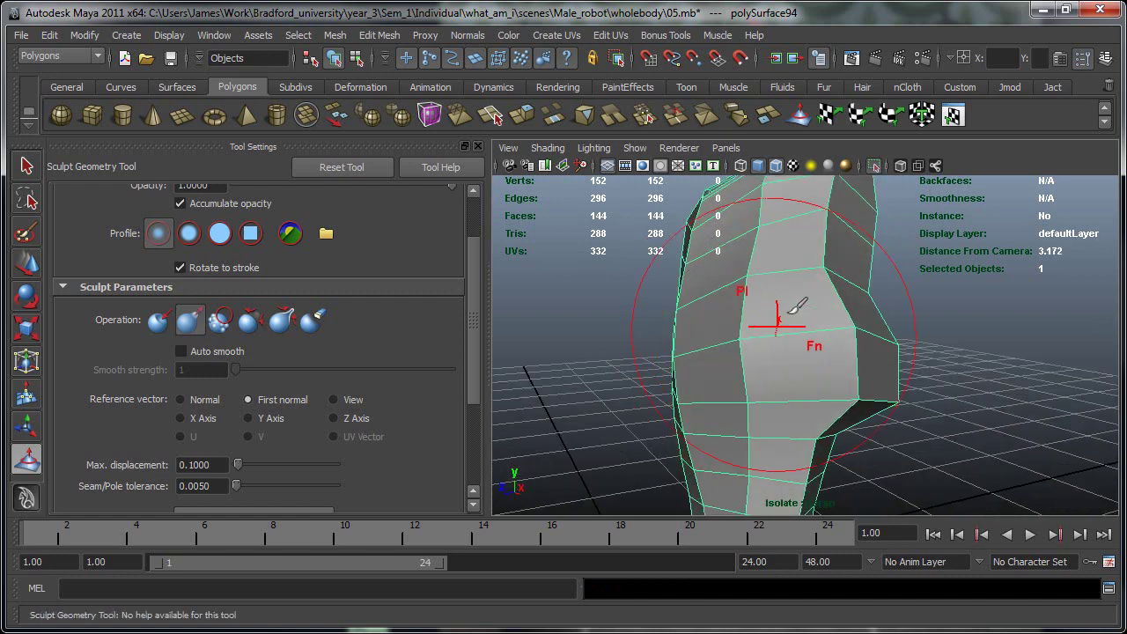
{"action": "left_click", "coordinate": [745, 350]}
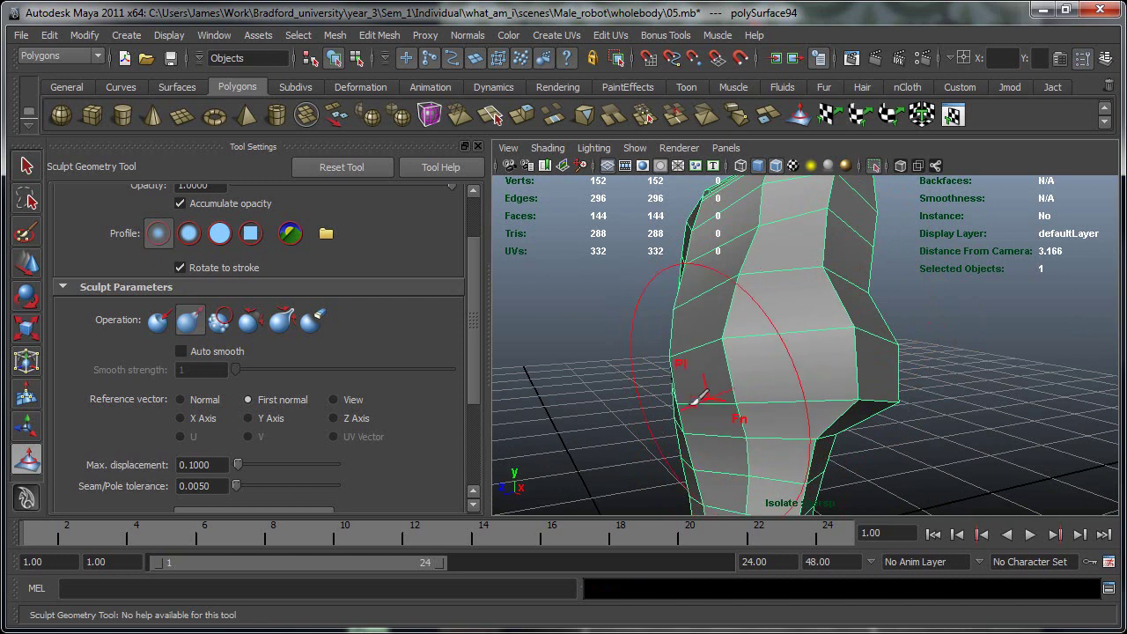
{"action": "mouse_move", "coordinate": [623, 407]}
{"action": "left_mouse_down", "text": "alt"}
{"action": "mouse_move", "coordinate": [607, 405]}
{"action": "mouse_move", "coordinate": [643, 394]}
{"action": "left_mouse_up", "text": "alt"}
{"action": "key", "text": "ctrl+z"}
{"action": "key", "text": "ctrl+z"}
{"action": "key", "text": "ctrl+z"}
{"action": "key", "text": "ctrl+z"}
{"action": "key", "text": "ctrl+z"}
{"action": "key", "text": "ctrl+z"}
{"action": "key", "text": "ctrl+z"}
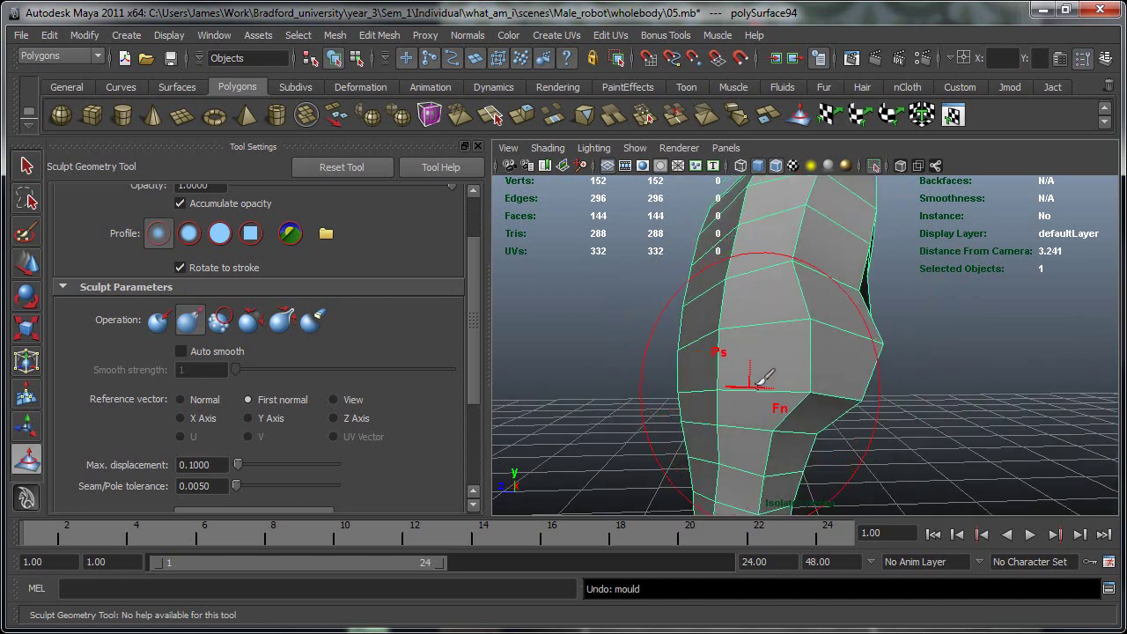
Set the sculpt operation to Smooth and even out the forearm surface around its middle.
{"action": "left_click", "coordinate": [221, 321]}
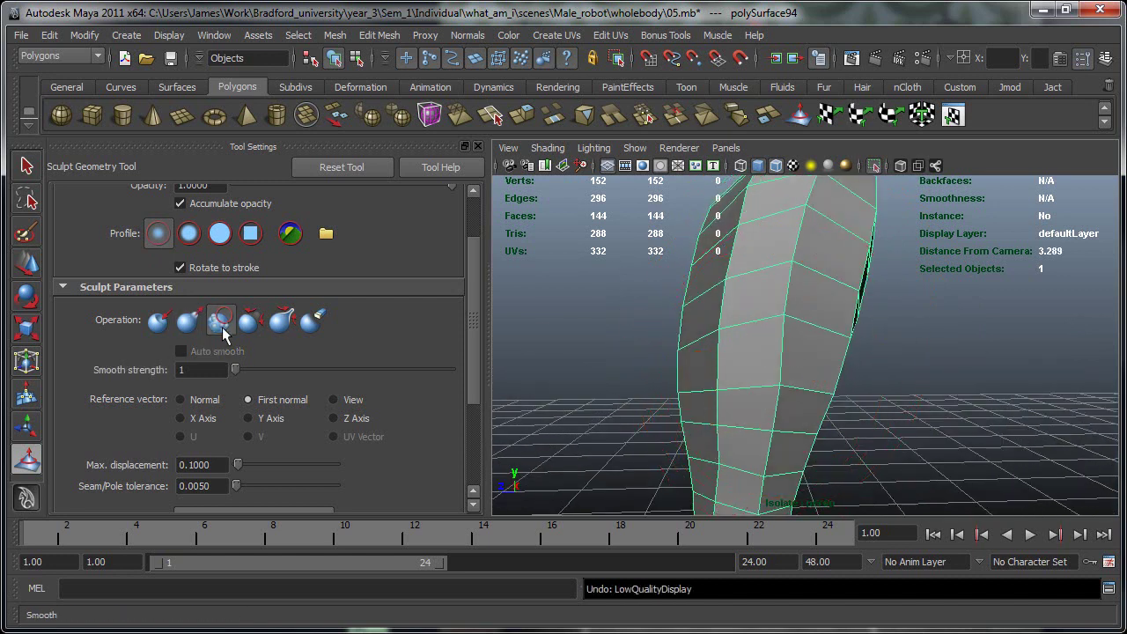
{"action": "mouse_move", "coordinate": [717, 357]}
{"action": "left_mouse_down", "text": "alt"}
{"action": "mouse_move", "coordinate": [843, 373]}
{"action": "mouse_move", "coordinate": [772, 335]}
{"action": "mouse_move", "coordinate": [749, 288]}
{"action": "mouse_move", "coordinate": [759, 306]}
{"action": "mouse_move", "coordinate": [737, 397]}
{"action": "mouse_move", "coordinate": [803, 326]}
{"action": "left_mouse_up", "text": "alt"}
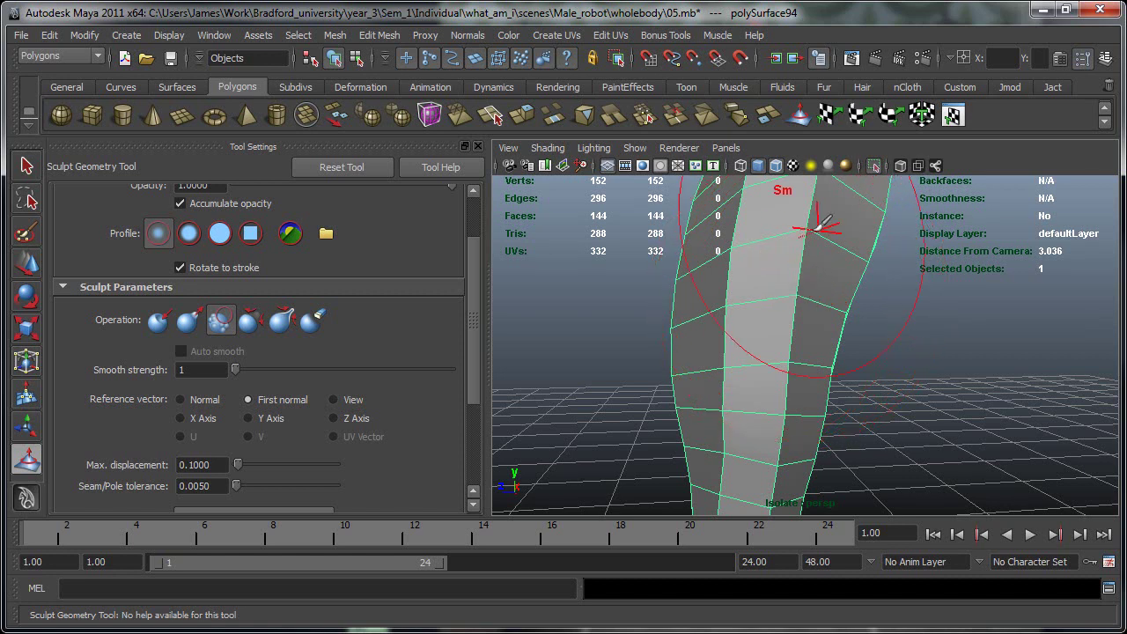
{"action": "mouse_move", "coordinate": [795, 344]}
{"action": "right_mouse_down", "text": "alt"}
{"action": "mouse_move", "coordinate": [770, 376]}
{"action": "mouse_move", "coordinate": [748, 378]}
{"action": "right_mouse_up", "text": "alt"}
{"action": "mouse_move", "coordinate": [750, 363]}
{"action": "left_mouse_down", "text": "alt"}
{"action": "mouse_move", "coordinate": [847, 388]}
{"action": "mouse_move", "coordinate": [734, 361]}
{"action": "mouse_move", "coordinate": [745, 351]}
{"action": "mouse_move", "coordinate": [719, 376]}
{"action": "mouse_move", "coordinate": [697, 373]}
{"action": "mouse_move", "coordinate": [705, 413]}
{"action": "left_mouse_up", "text": "alt"}
Set the sculpt operation to Pull and use the brush's temporary smoothing on the forearm's broad side.
{"action": "left_click", "coordinate": [153, 323]}
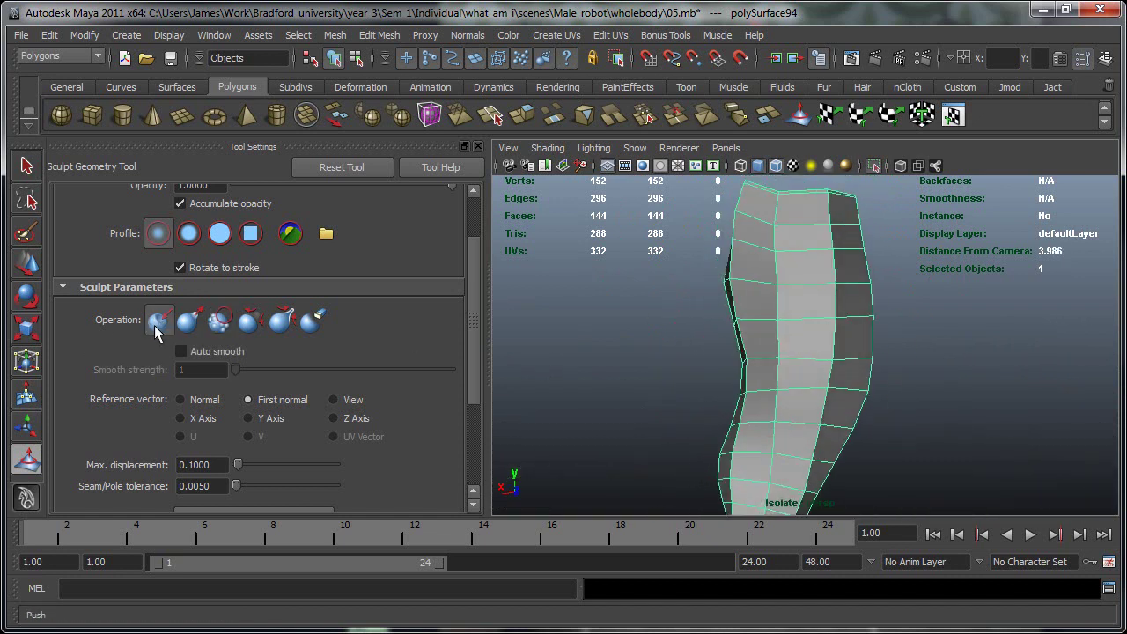
{"action": "left_click", "coordinate": [190, 322]}
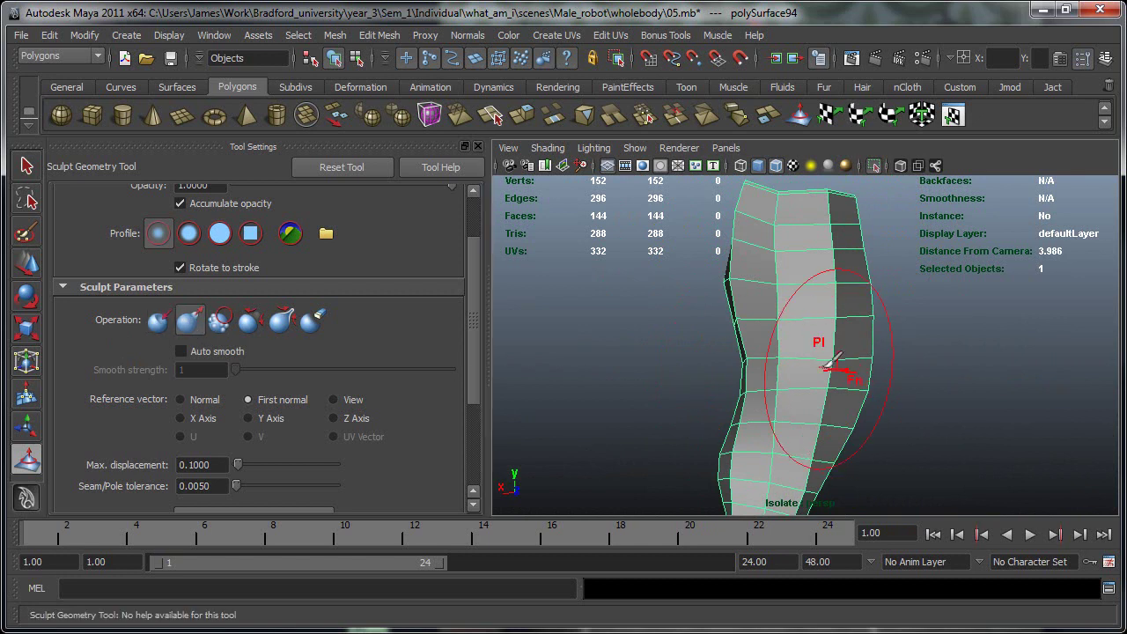
{"action": "mouse_move", "coordinate": [847, 398]}
{"action": "left_mouse_down", "text": "alt"}
{"action": "mouse_move", "coordinate": [823, 346]}
{"action": "mouse_move", "coordinate": [801, 385]}
{"action": "mouse_move", "coordinate": [810, 378]}
{"action": "left_mouse_up", "text": "alt"}
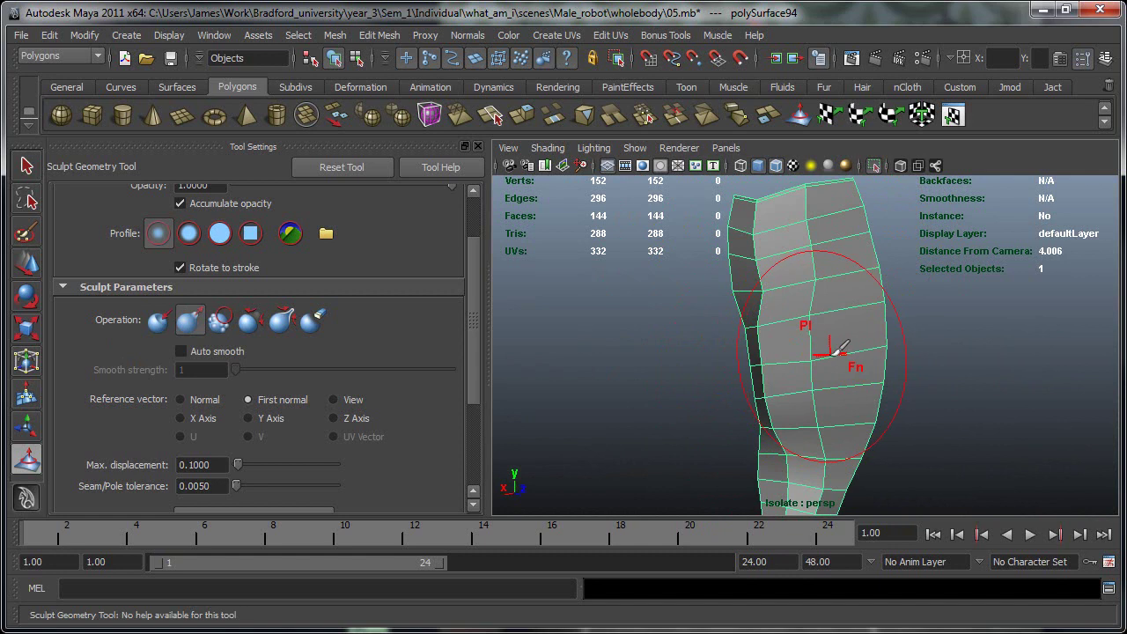
{"action": "key", "text": "shift"}
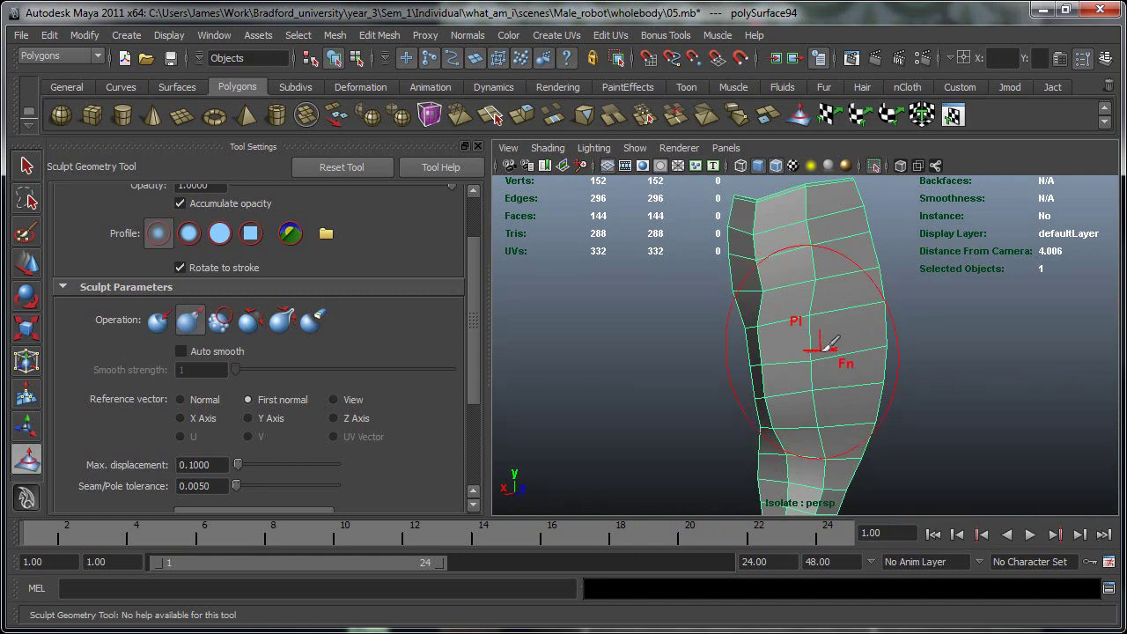
{"action": "key", "text": "shift"}
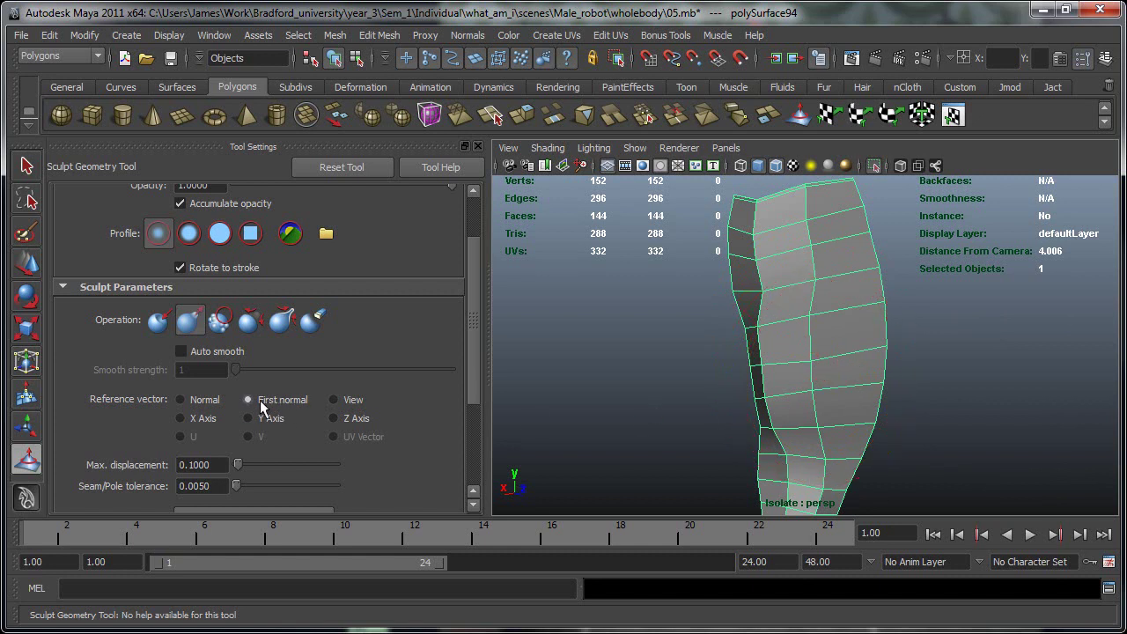
Set the reference vector to Normal, pull the forearm surface outward around its middle, and temporarily smooth the stroke.
{"action": "left_click", "coordinate": [177, 401]}
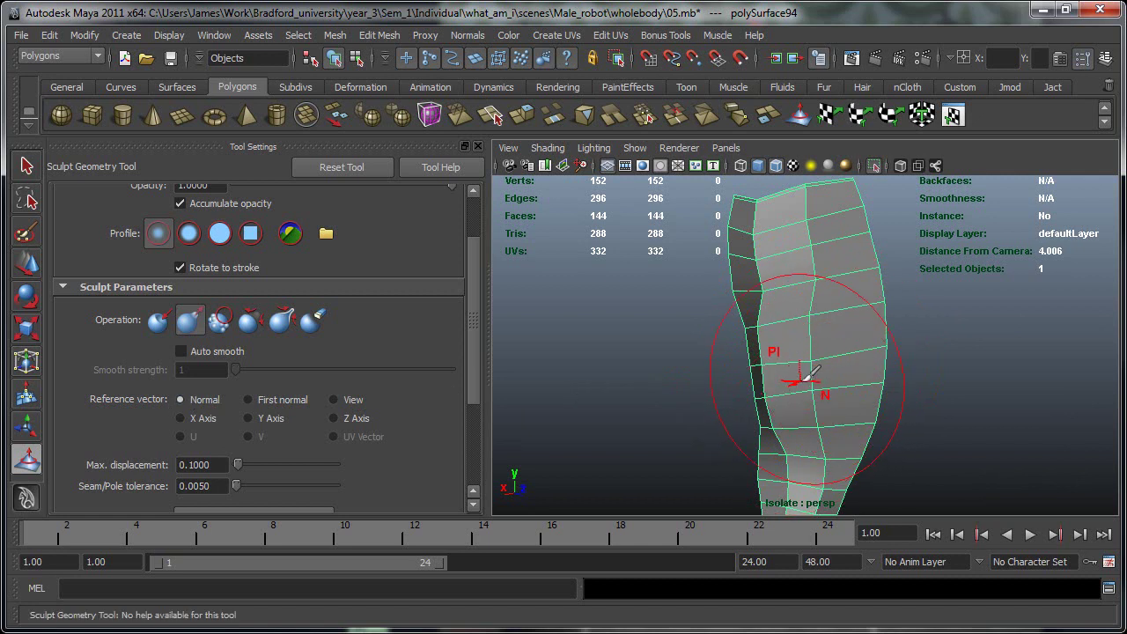
{"action": "mouse_move", "coordinate": [811, 312]}
{"action": "left_mouse_down"}
{"action": "mouse_move", "coordinate": [781, 382]}
{"action": "mouse_move", "coordinate": [708, 398]}
{"action": "left_mouse_up"}
{"action": "mouse_move", "coordinate": [805, 367]}
{"action": "left_mouse_down", "text": "shift"}
{"action": "mouse_move", "coordinate": [813, 376]}
{"action": "mouse_move", "coordinate": [821, 367]}
{"action": "mouse_move", "coordinate": [805, 366]}
{"action": "mouse_move", "coordinate": [805, 351]}
{"action": "mouse_move", "coordinate": [771, 361]}
{"action": "mouse_move", "coordinate": [832, 365]}
{"action": "left_mouse_up", "text": "shift"}
{"action": "left_click_drag", "start_coordinate": [787, 398], "coordinate": [801, 394], "text": "alt"}
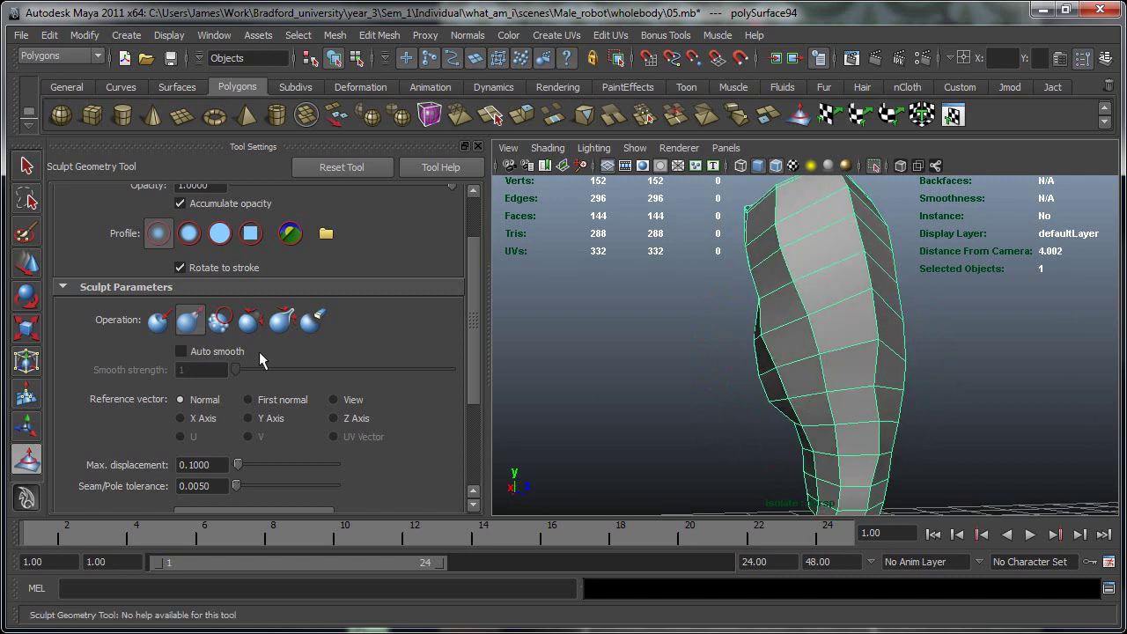
Cycle through the Push, Pull and Smooth operations and set the sculpt operation to Relax for the forearm.
{"action": "left_click", "coordinate": [158, 320]}
{"action": "left_click", "coordinate": [194, 322]}
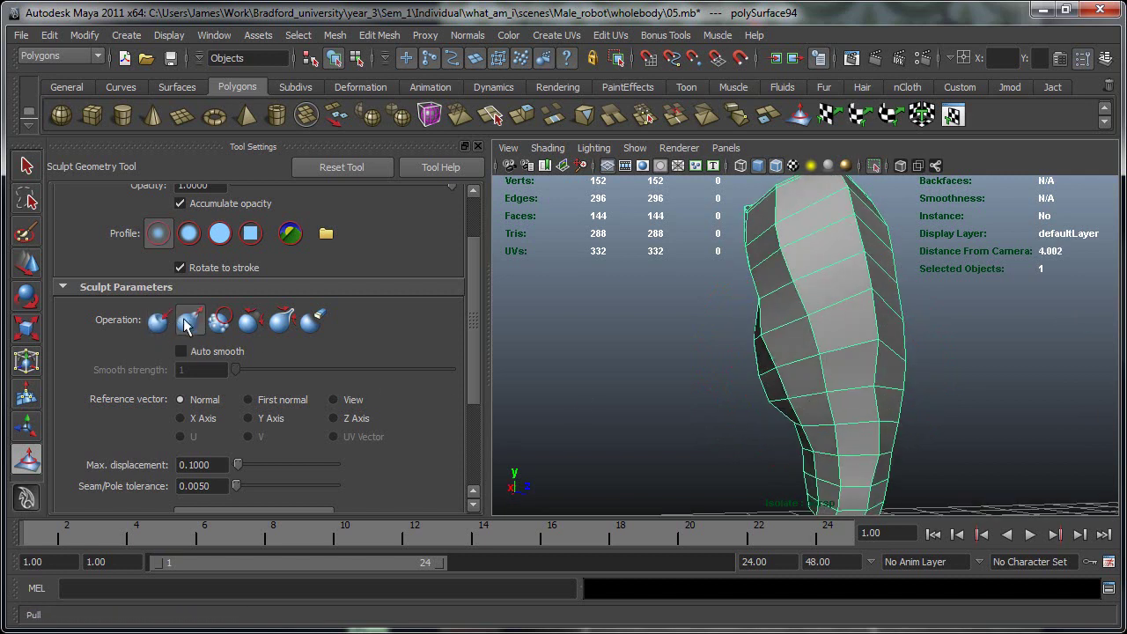
{"action": "left_click", "coordinate": [218, 322]}
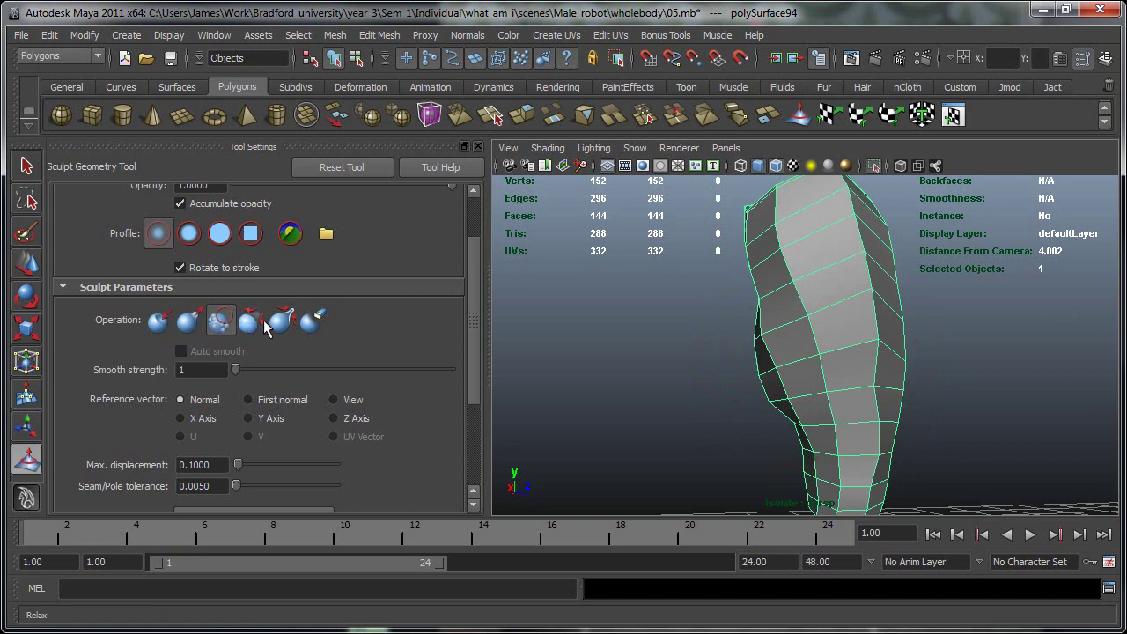
{"action": "left_click", "coordinate": [262, 326]}
{"action": "left_click_drag", "start_coordinate": [821, 324], "coordinate": [984, 370], "text": "alt"}
{"action": "middle_click_drag", "start_coordinate": [822, 384], "coordinate": [849, 371], "text": "alt"}
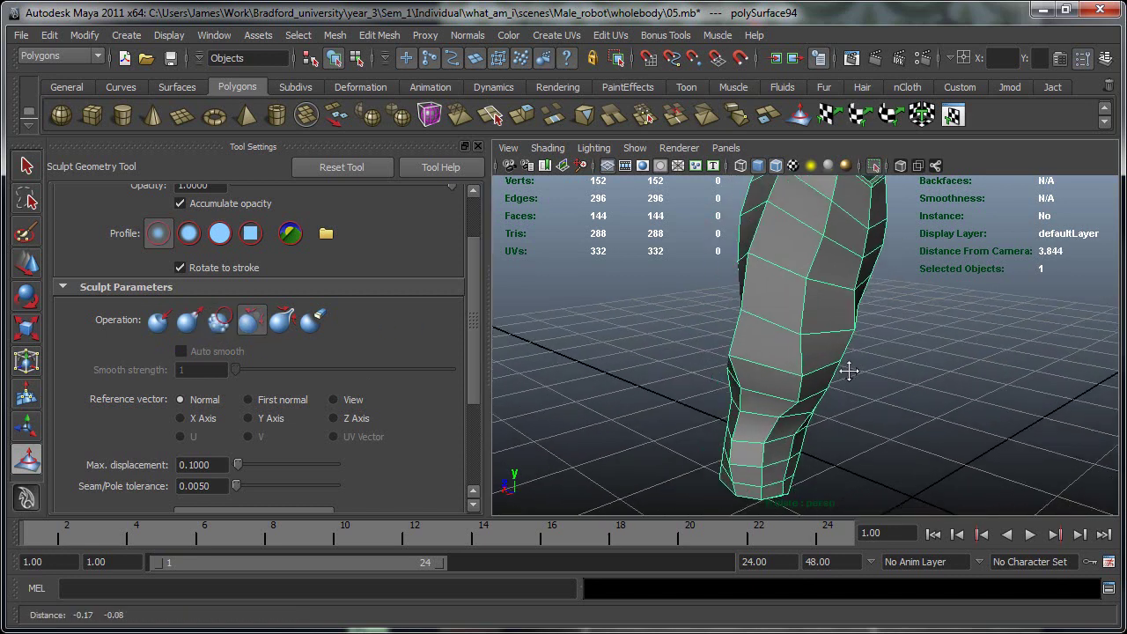
Examine the forearm's overall shape from several sides, from close up and from farther away, including its open upper end.
{"action": "mouse_move", "coordinate": [849, 372]}
{"action": "left_mouse_down", "text": "alt"}
{"action": "mouse_move", "coordinate": [901, 397]}
{"action": "mouse_move", "coordinate": [843, 378]}
{"action": "mouse_move", "coordinate": [810, 327]}
{"action": "mouse_move", "coordinate": [625, 372]}
{"action": "left_mouse_up", "text": "alt"}
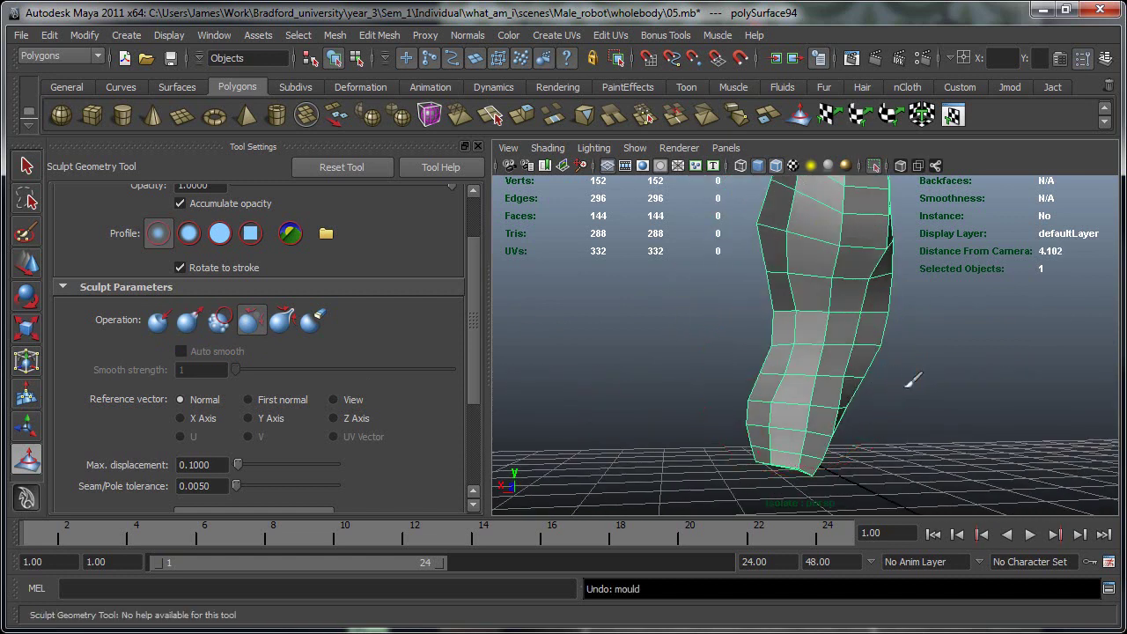
{"action": "left_click_drag", "start_coordinate": [810, 373], "coordinate": [955, 364], "text": "alt"}
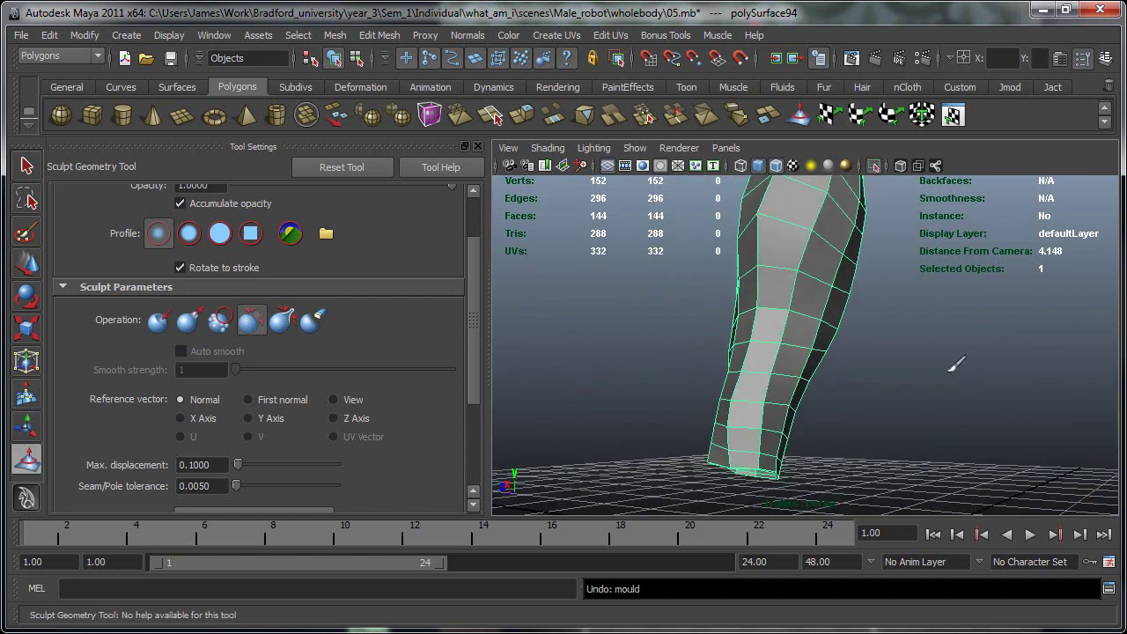
{"action": "left_click_drag", "start_coordinate": [715, 351], "coordinate": [870, 351], "text": "alt"}
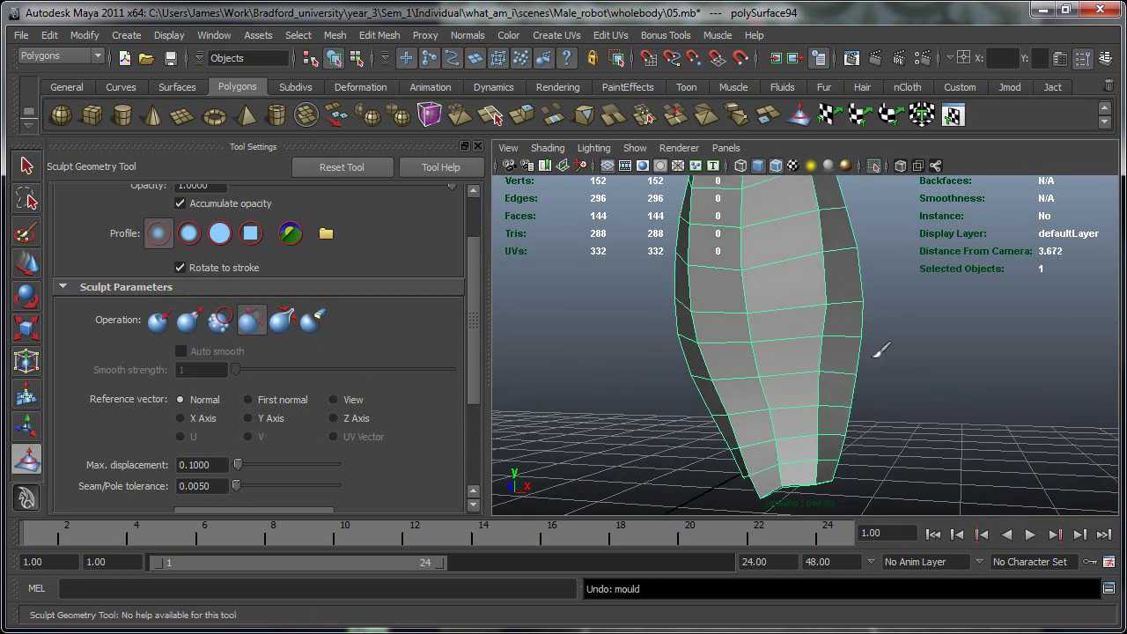
{"action": "mouse_move", "coordinate": [730, 340]}
{"action": "left_mouse_down", "text": "alt"}
{"action": "mouse_move", "coordinate": [800, 370]}
{"action": "mouse_move", "coordinate": [851, 330]}
{"action": "mouse_move", "coordinate": [723, 341]}
{"action": "mouse_move", "coordinate": [755, 300]}
{"action": "mouse_move", "coordinate": [619, 317]}
{"action": "mouse_move", "coordinate": [803, 324]}
{"action": "mouse_move", "coordinate": [801, 315]}
{"action": "mouse_move", "coordinate": [720, 371]}
{"action": "left_mouse_up", "text": "alt"}
{"action": "mouse_move", "coordinate": [817, 366]}
{"action": "left_mouse_down", "text": "alt"}
{"action": "mouse_move", "coordinate": [770, 378]}
{"action": "mouse_move", "coordinate": [798, 381]}
{"action": "mouse_move", "coordinate": [770, 348]}
{"action": "mouse_move", "coordinate": [763, 409]}
{"action": "mouse_move", "coordinate": [780, 302]}
{"action": "mouse_move", "coordinate": [803, 322]}
{"action": "mouse_move", "coordinate": [790, 388]}
{"action": "mouse_move", "coordinate": [867, 373]}
{"action": "mouse_move", "coordinate": [785, 370]}
{"action": "mouse_move", "coordinate": [841, 346]}
{"action": "mouse_move", "coordinate": [817, 383]}
{"action": "left_mouse_up", "text": "alt"}
{"action": "scroll", "coordinate": [867, 373], "scroll_direction": "down", "scroll_amount": 4}
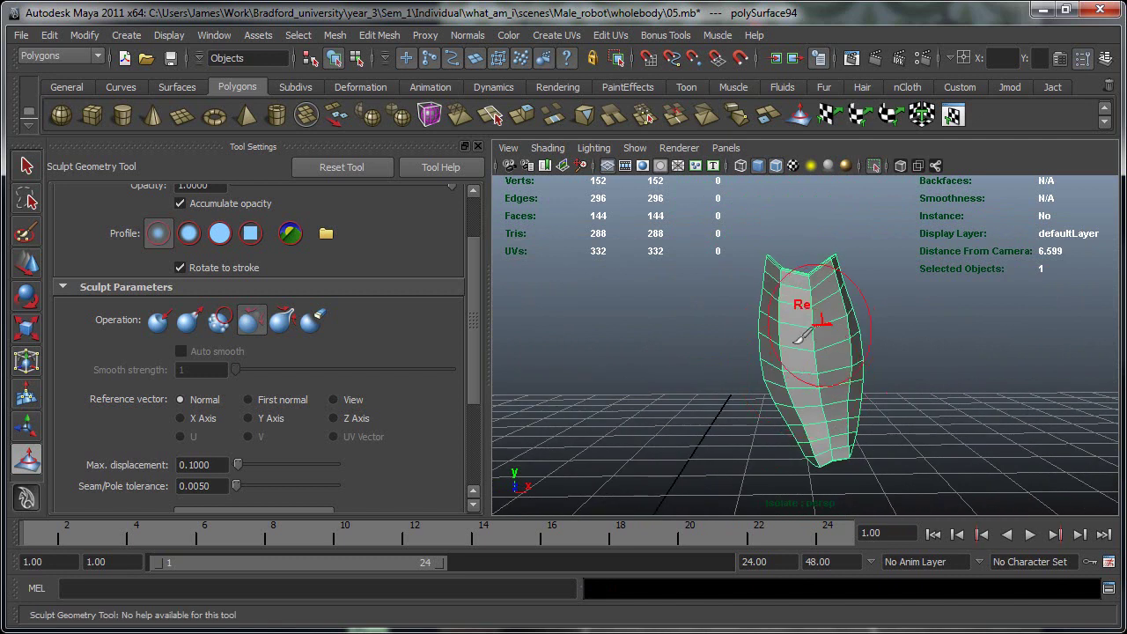
{"action": "left_click_drag", "start_coordinate": [803, 333], "coordinate": [798, 377], "text": "alt"}
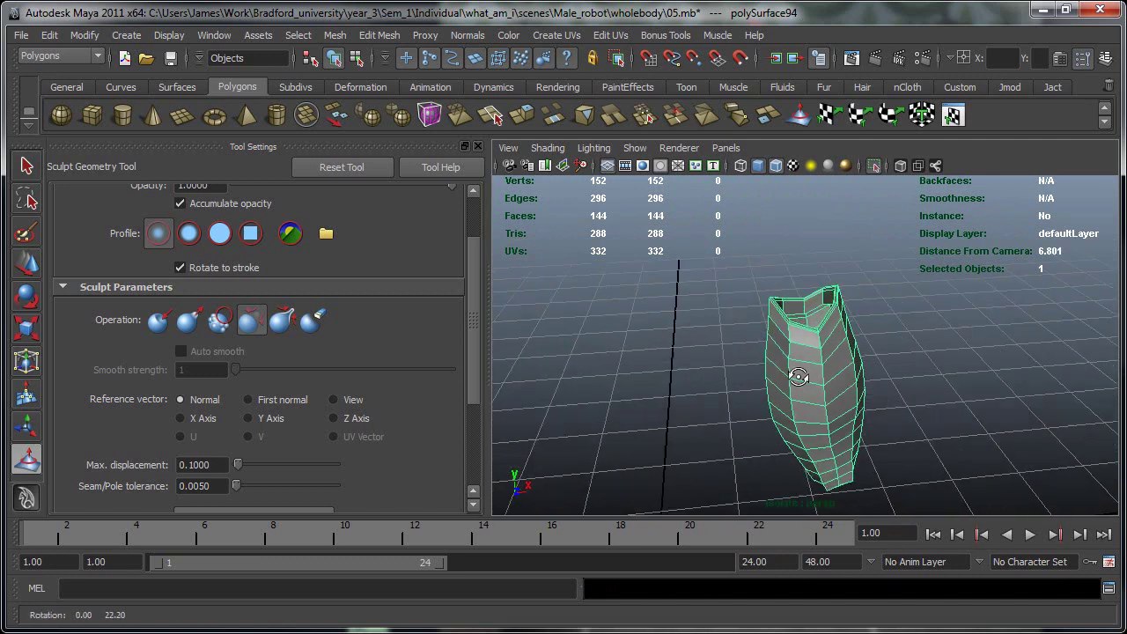
Examine the forearm's edge flow along its middle and lower end from several sides with the Relax brush active.
{"action": "scroll", "coordinate": [797, 377], "scroll_direction": "up", "scroll_amount": 10}
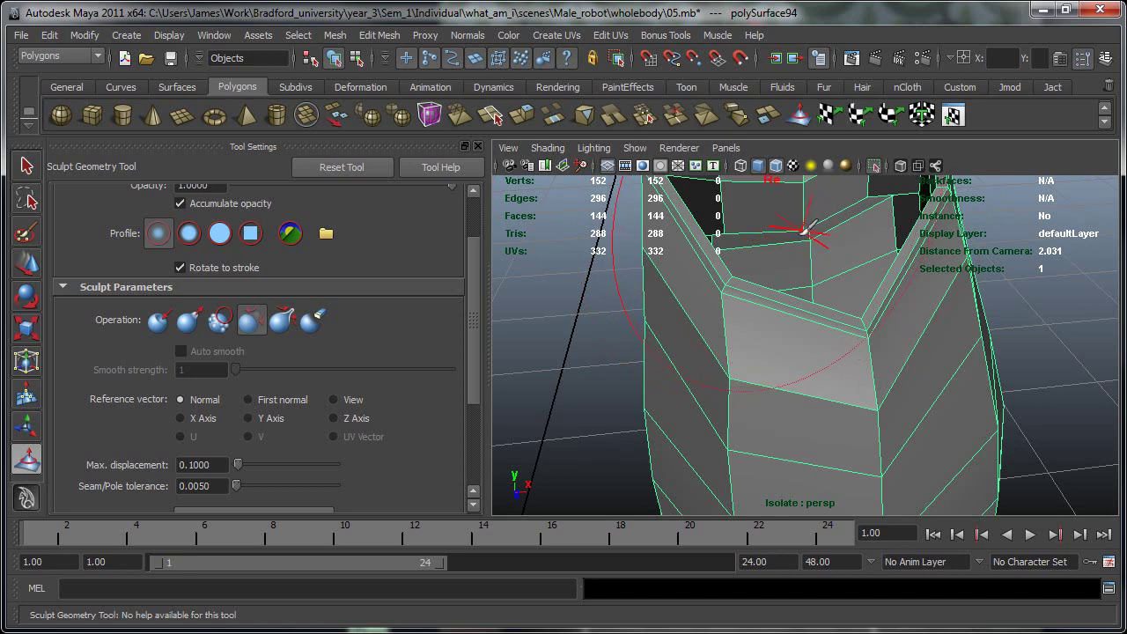
{"action": "mouse_move", "coordinate": [829, 345]}
{"action": "left_mouse_down", "text": "alt"}
{"action": "mouse_move", "coordinate": [813, 249]}
{"action": "mouse_move", "coordinate": [795, 233]}
{"action": "mouse_move", "coordinate": [801, 397]}
{"action": "mouse_move", "coordinate": [851, 332]}
{"action": "mouse_move", "coordinate": [800, 390]}
{"action": "mouse_move", "coordinate": [850, 374]}
{"action": "mouse_move", "coordinate": [748, 349]}
{"action": "mouse_move", "coordinate": [660, 346]}
{"action": "mouse_move", "coordinate": [723, 314]}
{"action": "mouse_move", "coordinate": [754, 353]}
{"action": "mouse_move", "coordinate": [773, 314]}
{"action": "left_mouse_up", "text": "alt"}
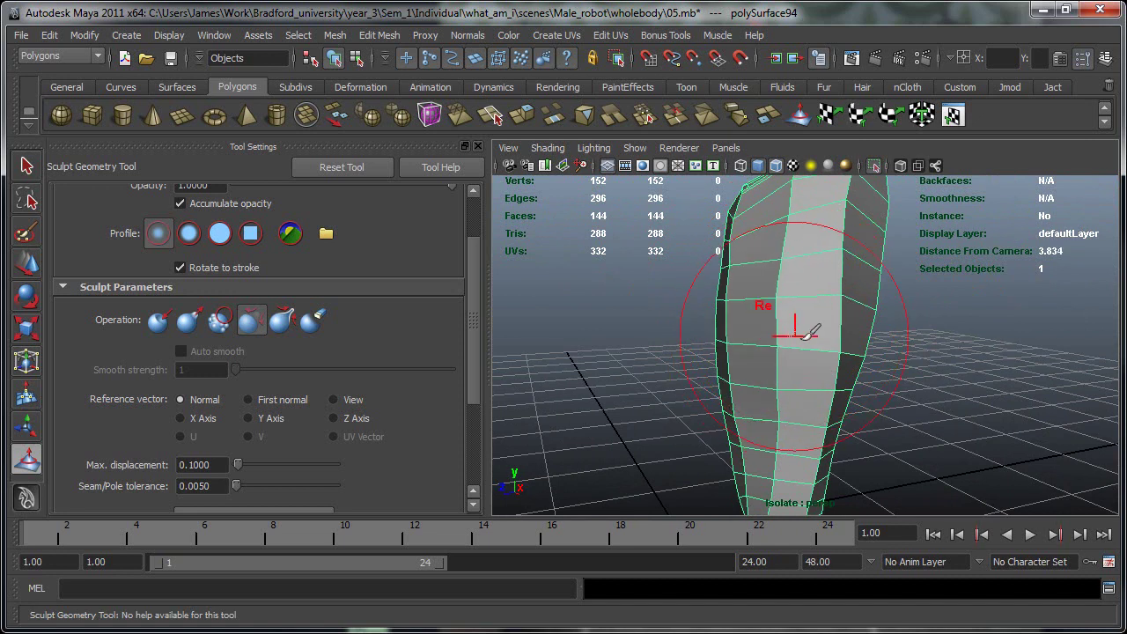
{"action": "left_click_drag", "start_coordinate": [805, 335], "coordinate": [745, 330], "text": "alt"}
{"action": "left_click_drag", "start_coordinate": [804, 363], "coordinate": [734, 340], "text": "alt"}
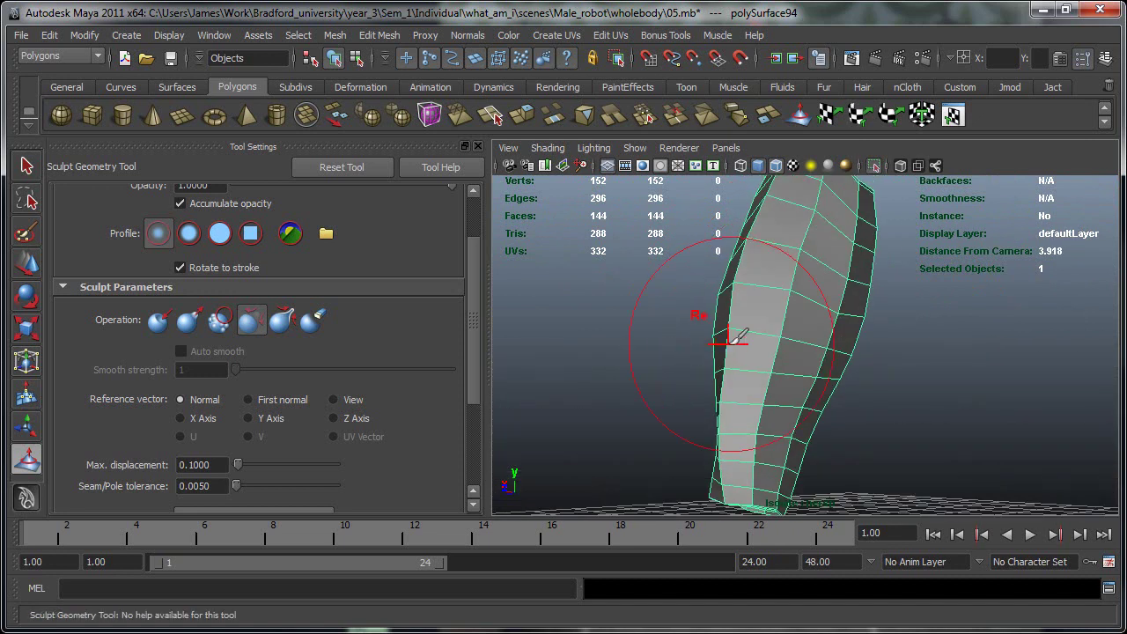
{"action": "mouse_move", "coordinate": [802, 333]}
{"action": "left_mouse_down", "text": "alt"}
{"action": "mouse_move", "coordinate": [684, 367]}
{"action": "mouse_move", "coordinate": [825, 346]}
{"action": "mouse_move", "coordinate": [805, 370]}
{"action": "mouse_move", "coordinate": [856, 366]}
{"action": "left_mouse_up", "text": "alt"}
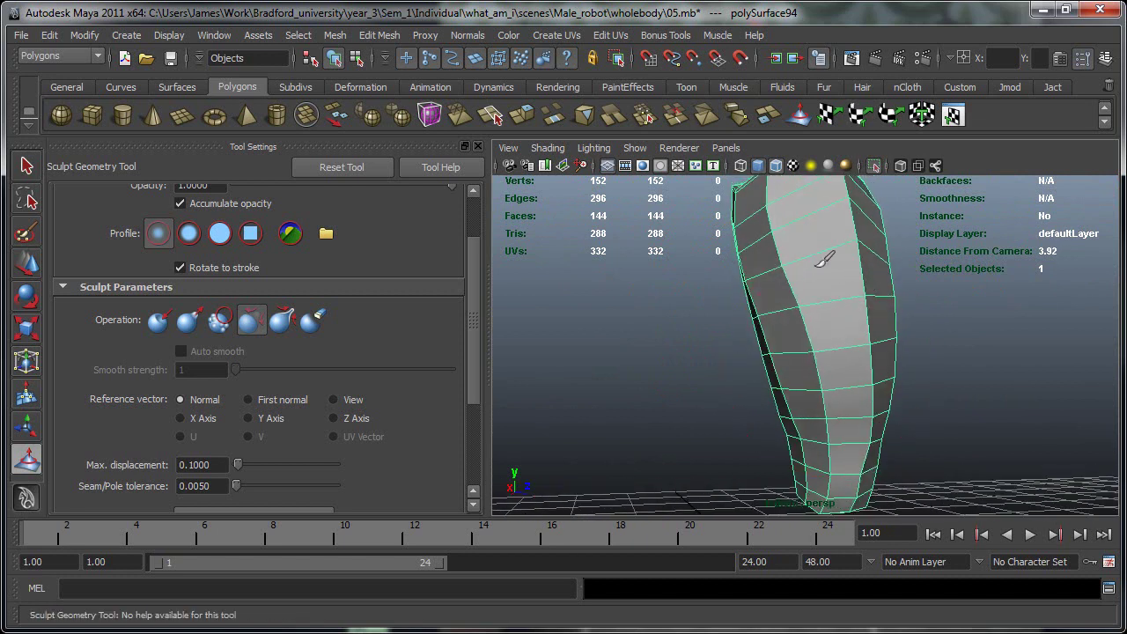
{"action": "mouse_move", "coordinate": [824, 259]}
{"action": "left_mouse_down", "text": "alt"}
{"action": "mouse_move", "coordinate": [843, 344]}
{"action": "mouse_move", "coordinate": [803, 328]}
{"action": "left_mouse_up", "text": "alt"}
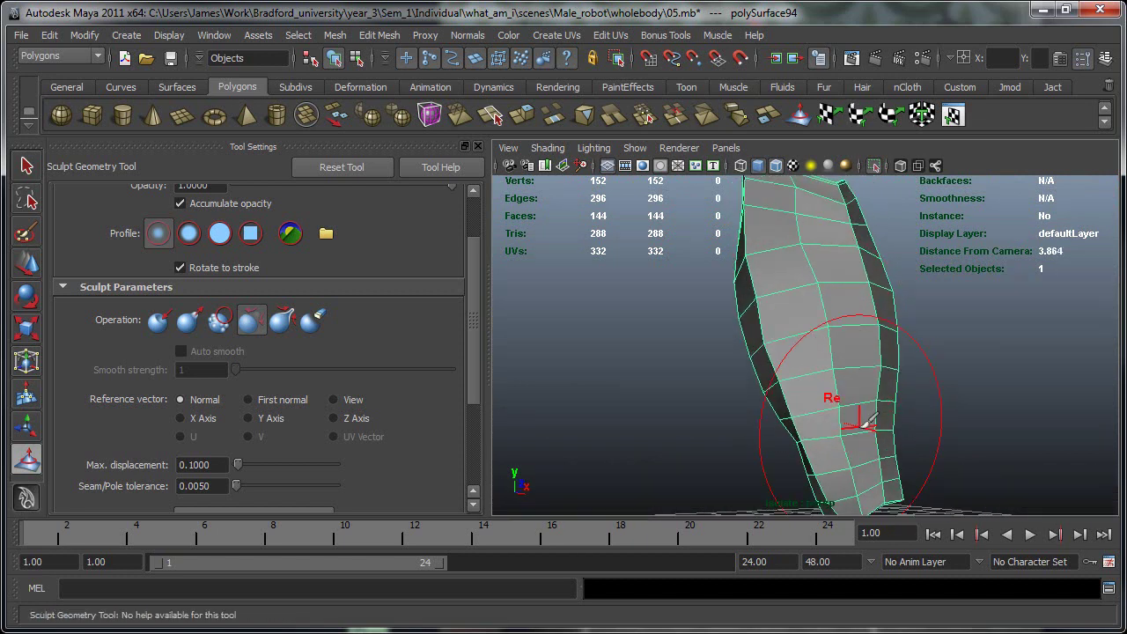
{"action": "left_click_drag", "start_coordinate": [880, 400], "coordinate": [818, 394], "text": "alt"}
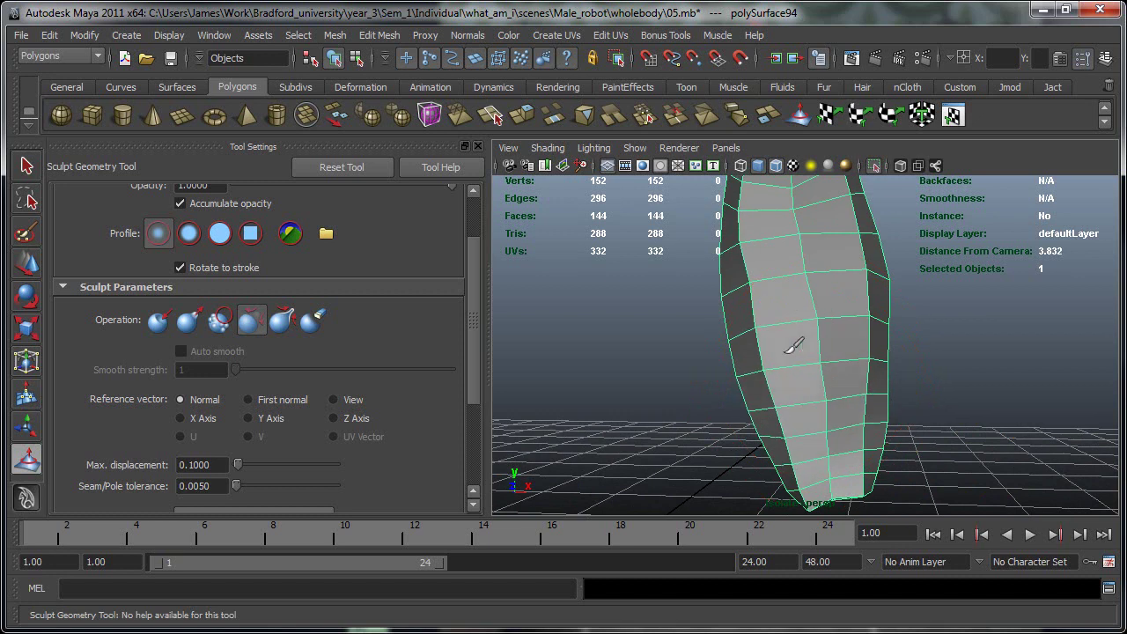
{"action": "left_click_drag", "start_coordinate": [819, 335], "coordinate": [759, 368], "text": "alt"}
{"action": "left_click_drag", "start_coordinate": [799, 284], "coordinate": [750, 307], "text": "alt"}
{"action": "left_click_drag", "start_coordinate": [801, 275], "coordinate": [894, 361], "text": "alt"}
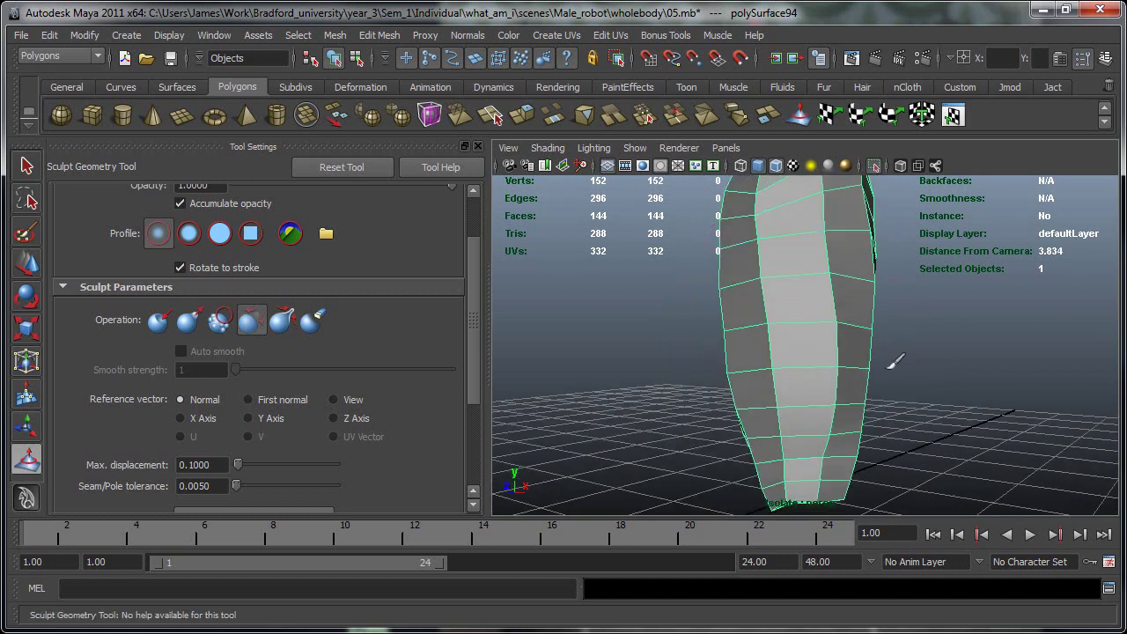
{"action": "left_click_drag", "start_coordinate": [822, 255], "coordinate": [883, 336], "text": "alt"}
{"action": "left_click_drag", "start_coordinate": [869, 379], "coordinate": [808, 317], "text": "alt"}
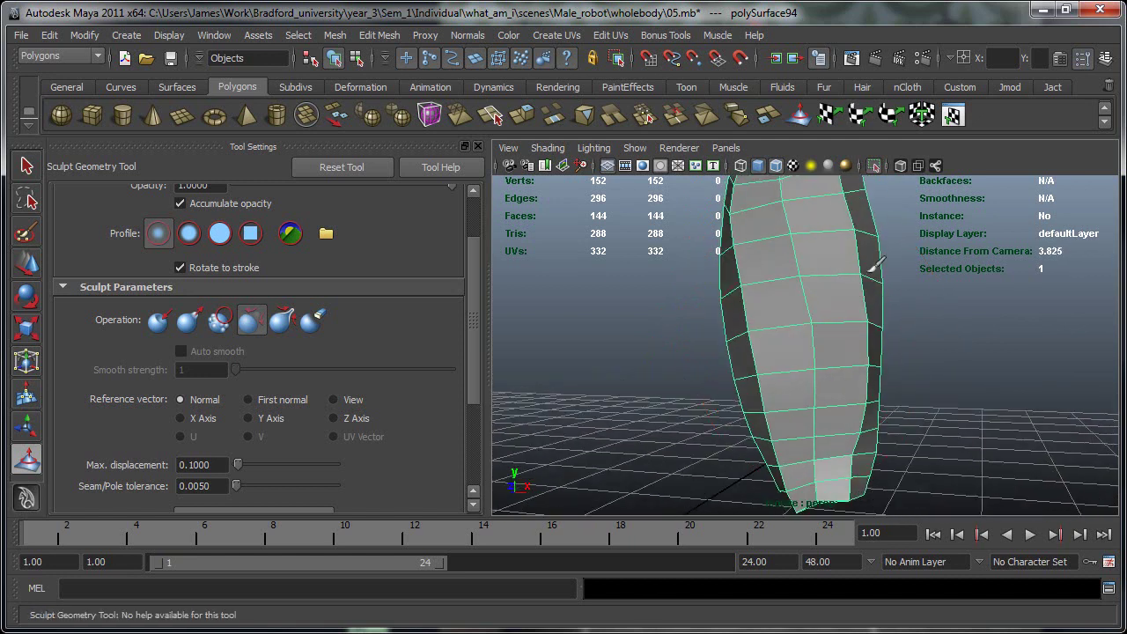
{"action": "left_click_drag", "start_coordinate": [861, 393], "coordinate": [790, 280], "text": "alt"}
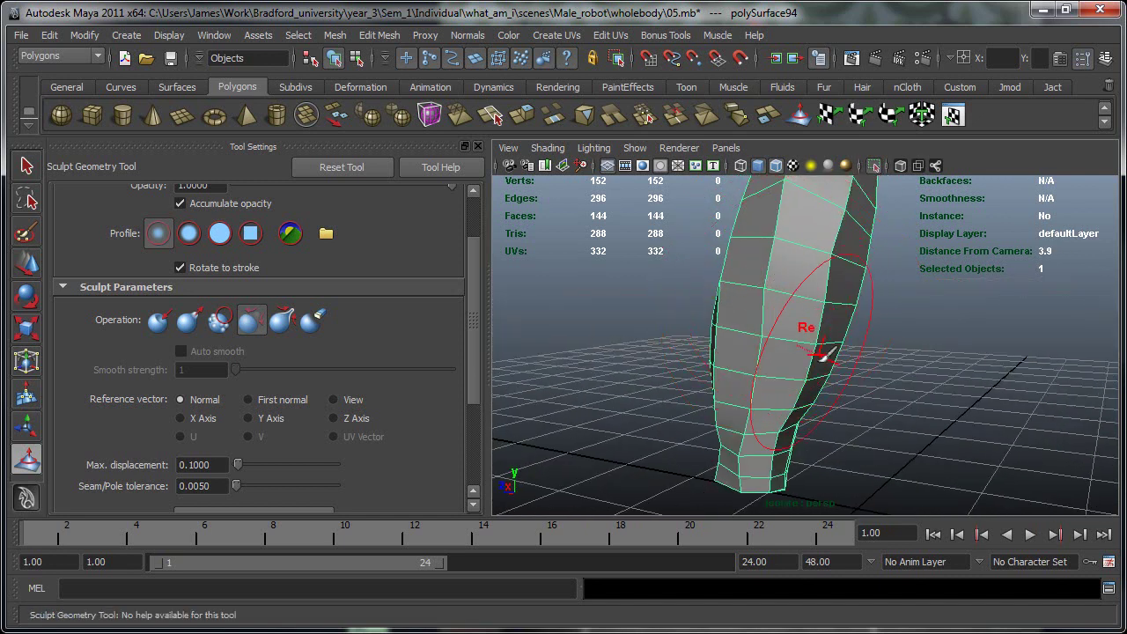
{"action": "left_click_drag", "start_coordinate": [823, 355], "coordinate": [808, 262], "text": "alt"}
{"action": "left_click_drag", "start_coordinate": [812, 202], "coordinate": [803, 331], "text": "alt"}
{"action": "left_click_drag", "start_coordinate": [784, 253], "coordinate": [806, 398], "text": "alt"}
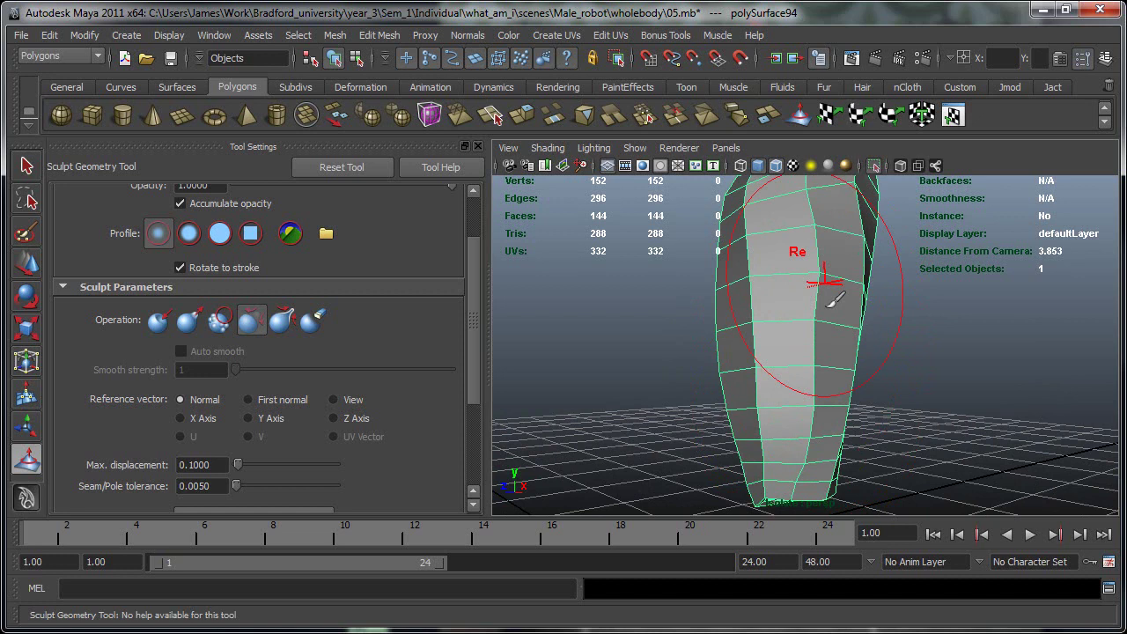
{"action": "left_click_drag", "start_coordinate": [825, 284], "coordinate": [745, 363], "text": "alt"}
Nudge a vertex on the forearm's side slightly with the Move tool and select the vertex just below it.
{"action": "right_click_drag", "start_coordinate": [819, 362], "coordinate": [738, 375], "text": "alt"}
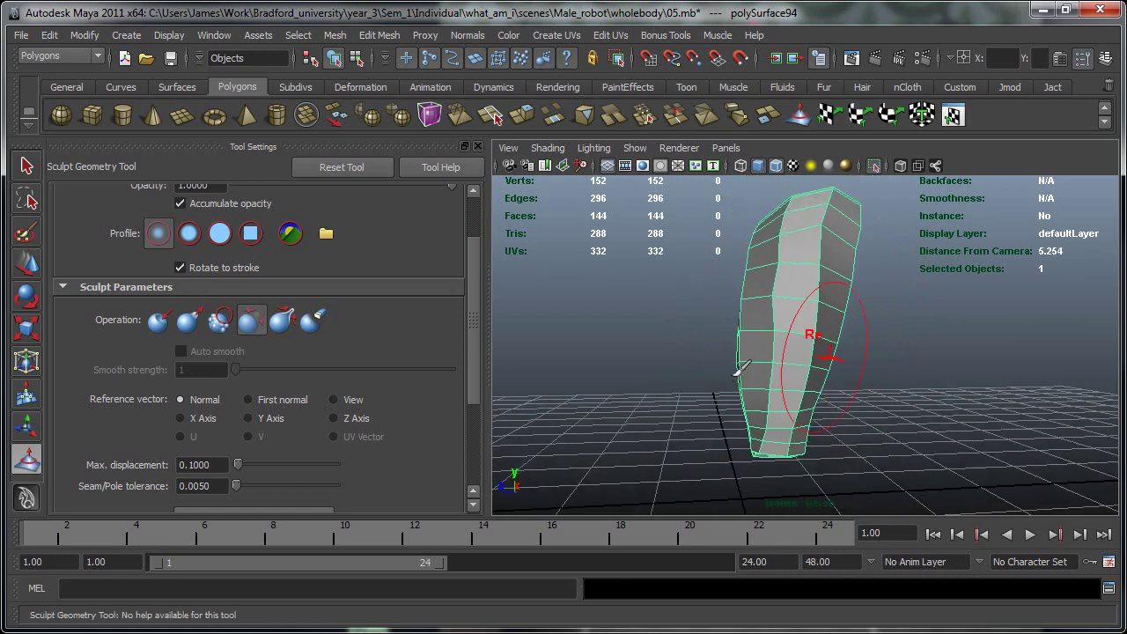
{"action": "left_click_drag", "start_coordinate": [738, 375], "coordinate": [784, 283], "text": "alt"}
{"action": "right_click_drag", "start_coordinate": [792, 297], "coordinate": [700, 296]}
{"action": "key", "text": "w"}
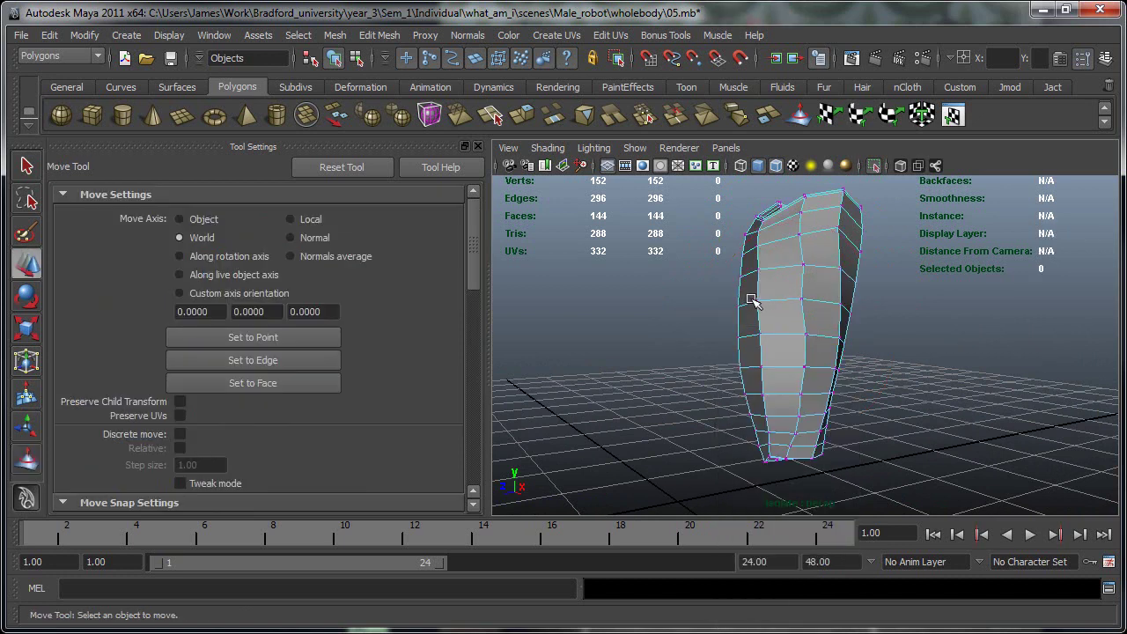
{"action": "left_click", "coordinate": [756, 302]}
{"action": "scroll", "coordinate": [742, 380], "scroll_direction": "up", "scroll_amount": 4}
{"action": "scroll", "coordinate": [741, 380], "scroll_direction": "down", "scroll_amount": 2}
{"action": "left_click_drag", "start_coordinate": [742, 380], "coordinate": [697, 314], "text": "alt"}
{"action": "left_click_drag", "start_coordinate": [722, 276], "coordinate": [724, 273]}
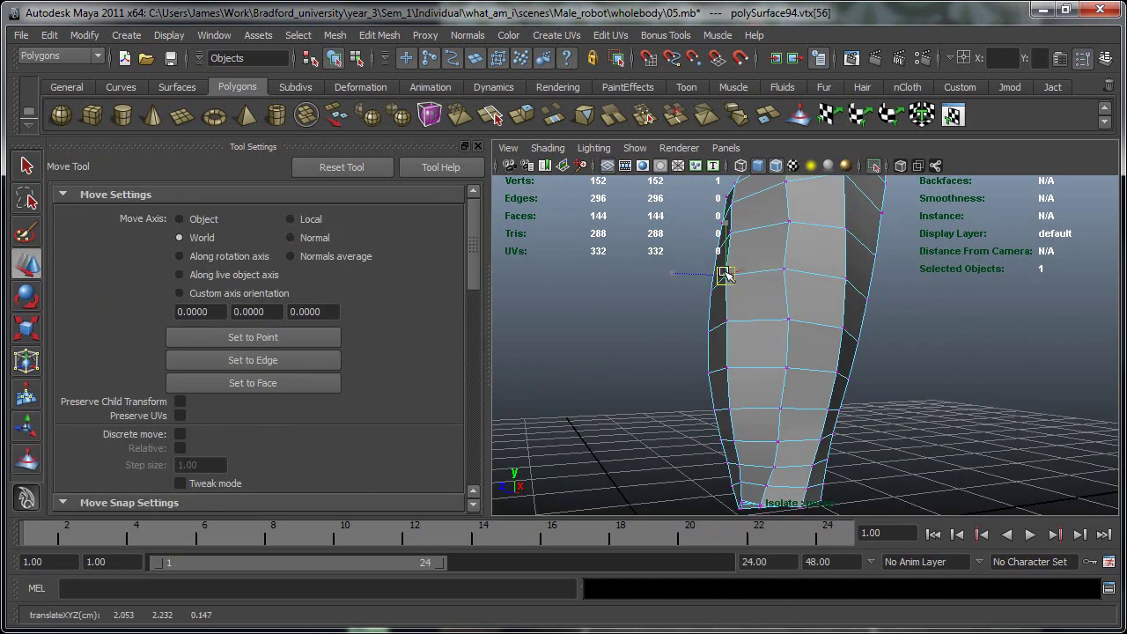
{"action": "left_click", "coordinate": [724, 319]}
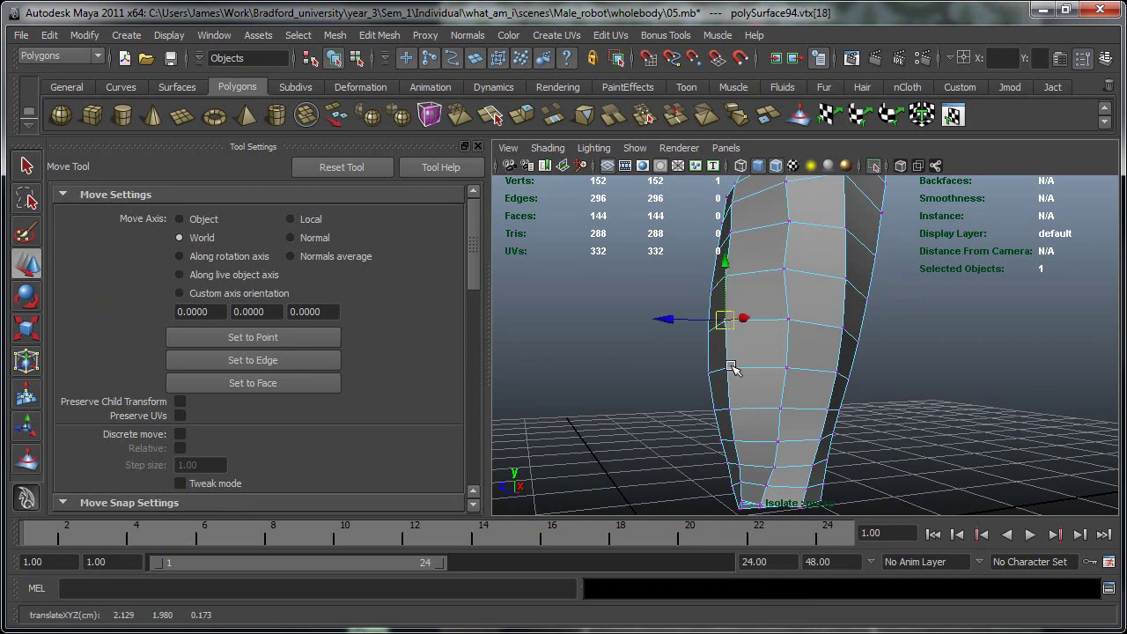
{"action": "left_click", "coordinate": [798, 114]}
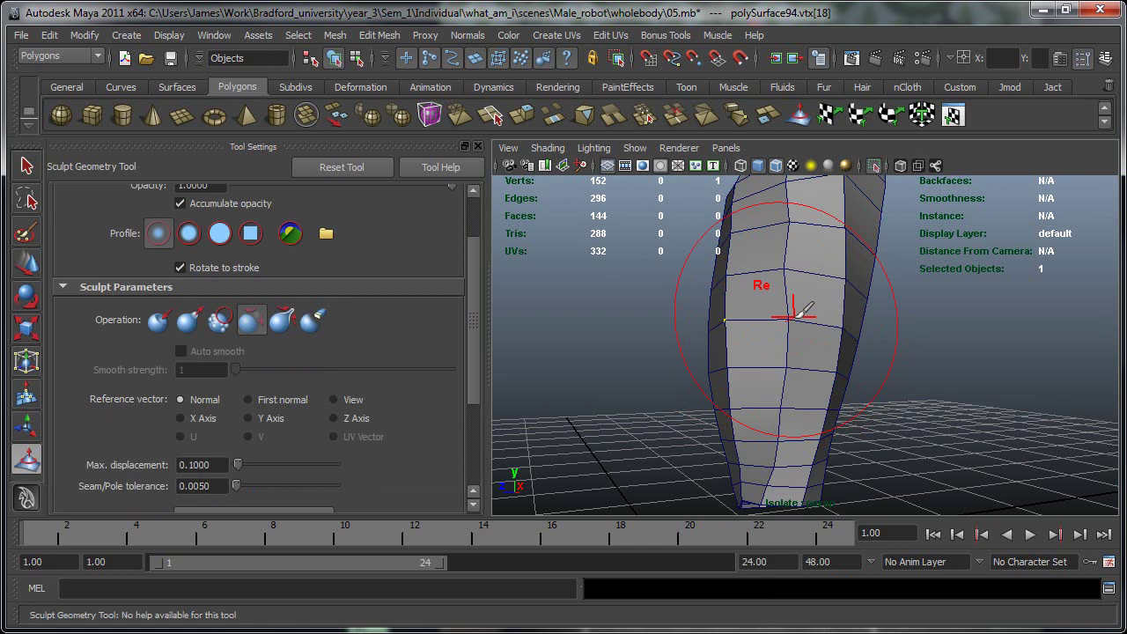
{"action": "key", "text": "q"}
{"action": "key", "text": "F8"}
{"action": "left_click", "coordinate": [917, 336]}
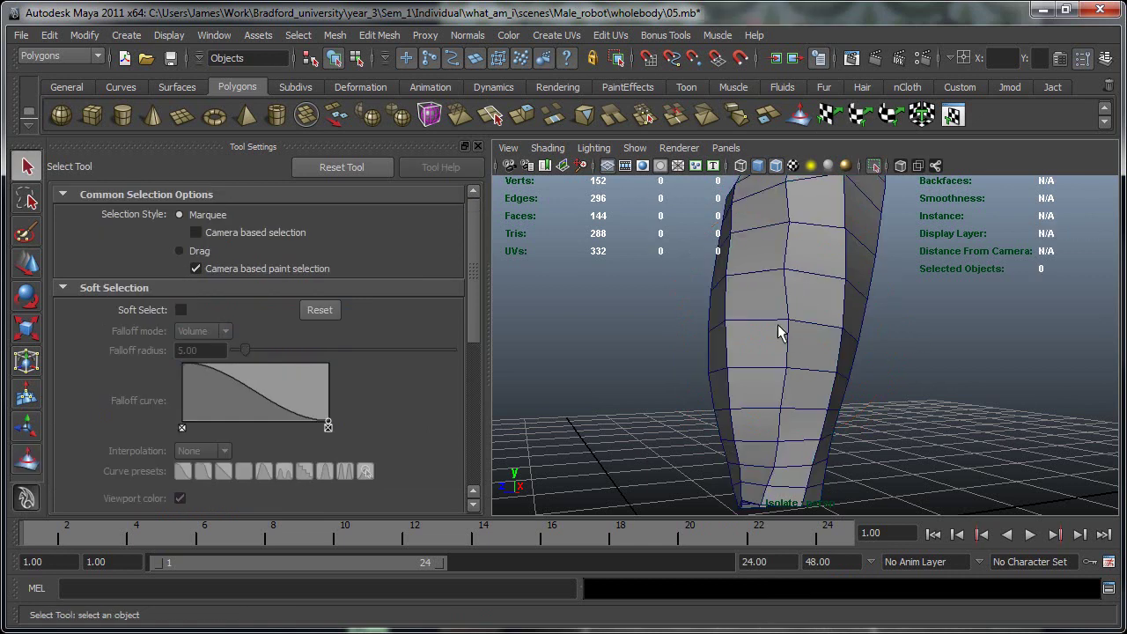
Select the vertices across the forearm's lower middle and relax only them with the Sculpt Geometry Tool.
{"action": "right_click_drag", "start_coordinate": [786, 330], "coordinate": [722, 326]}
{"action": "left_click_drag", "start_coordinate": [634, 300], "coordinate": [815, 433]}
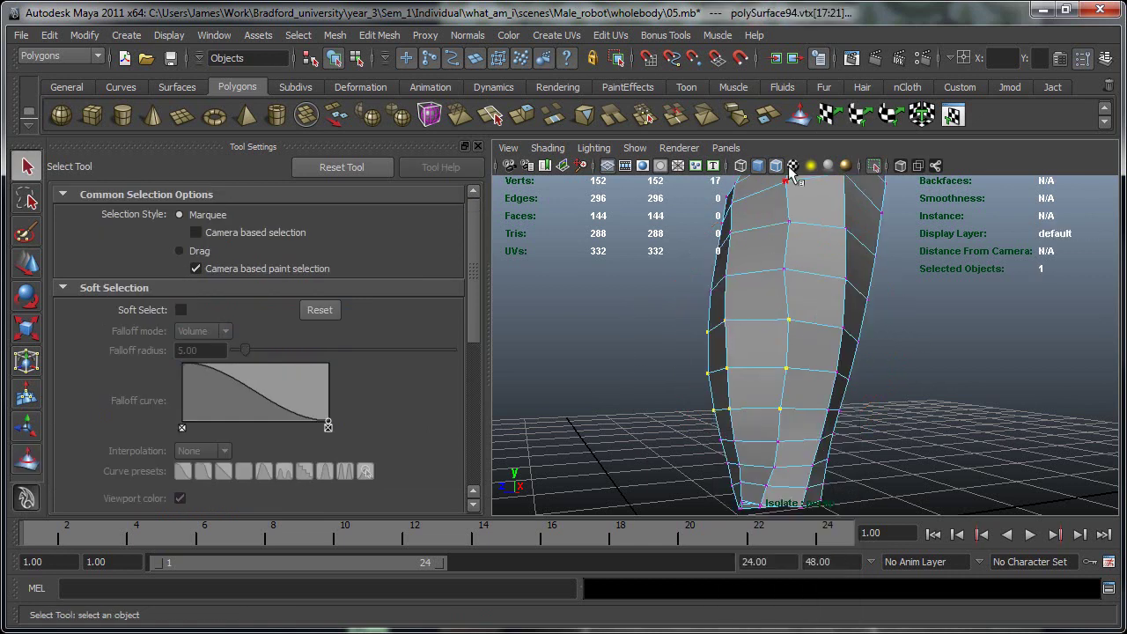
{"action": "key", "text": "y"}
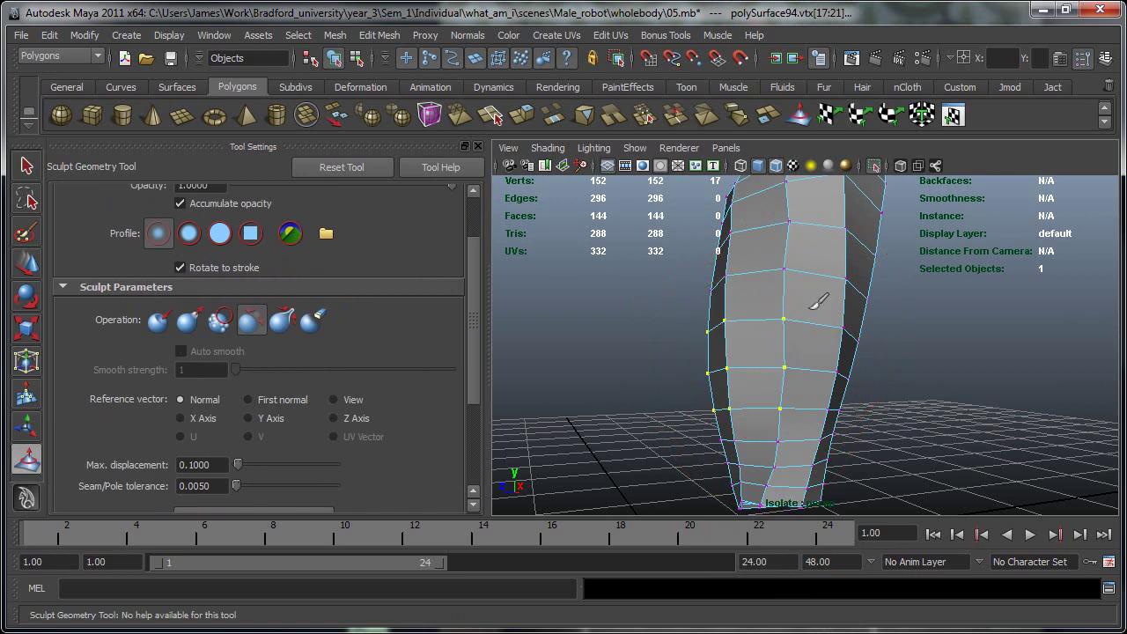
{"action": "left_click_drag", "start_coordinate": [741, 384], "coordinate": [793, 336], "text": "alt"}
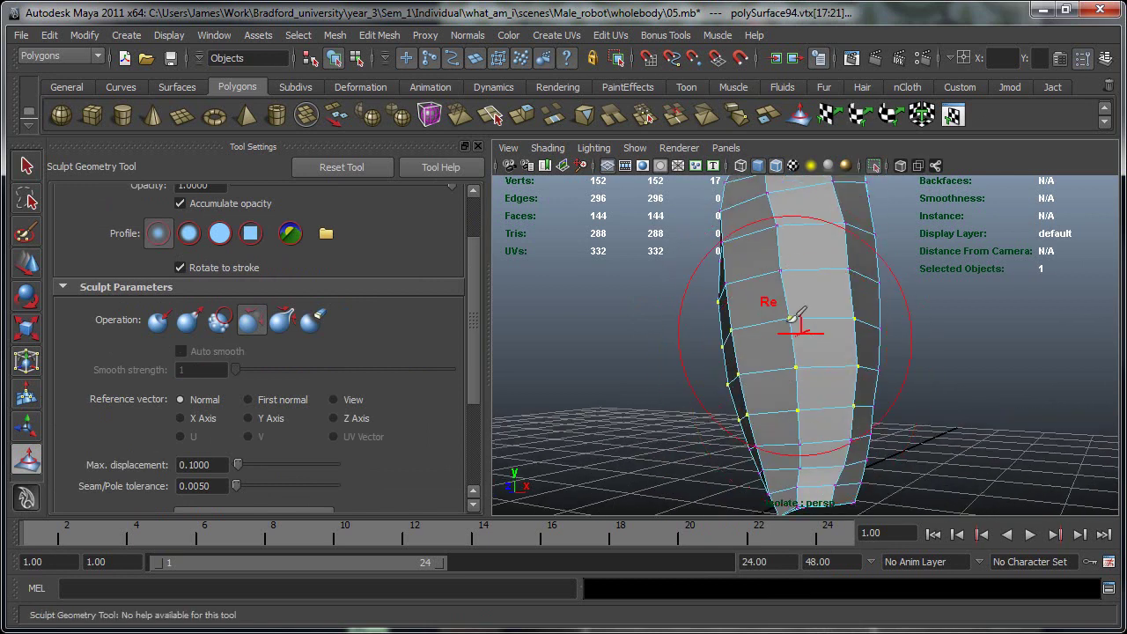
Return the forearm to object mode and reactivate the Sculpt Geometry Tool on the whole mesh.
{"action": "key", "text": "q"}
{"action": "right_click_drag", "start_coordinate": [780, 264], "coordinate": [848, 244]}
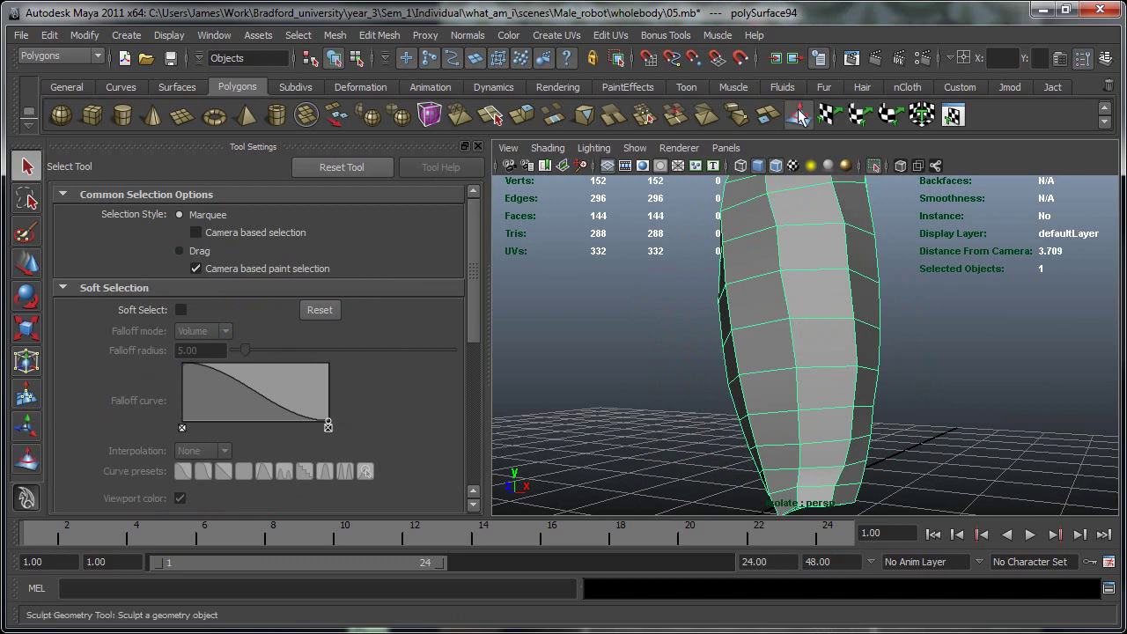
{"action": "key", "text": "y"}
Expand the sculpt tool's Stroke settings, enable Screen projection, and check the brush around the forearm.
{"action": "mouse_move", "coordinate": [868, 276]}
{"action": "left_mouse_down", "text": "alt"}
{"action": "mouse_move", "coordinate": [711, 373]}
{"action": "mouse_move", "coordinate": [509, 304]}
{"action": "mouse_move", "coordinate": [473, 334]}
{"action": "mouse_move", "coordinate": [479, 417]}
{"action": "left_mouse_up", "text": "alt"}
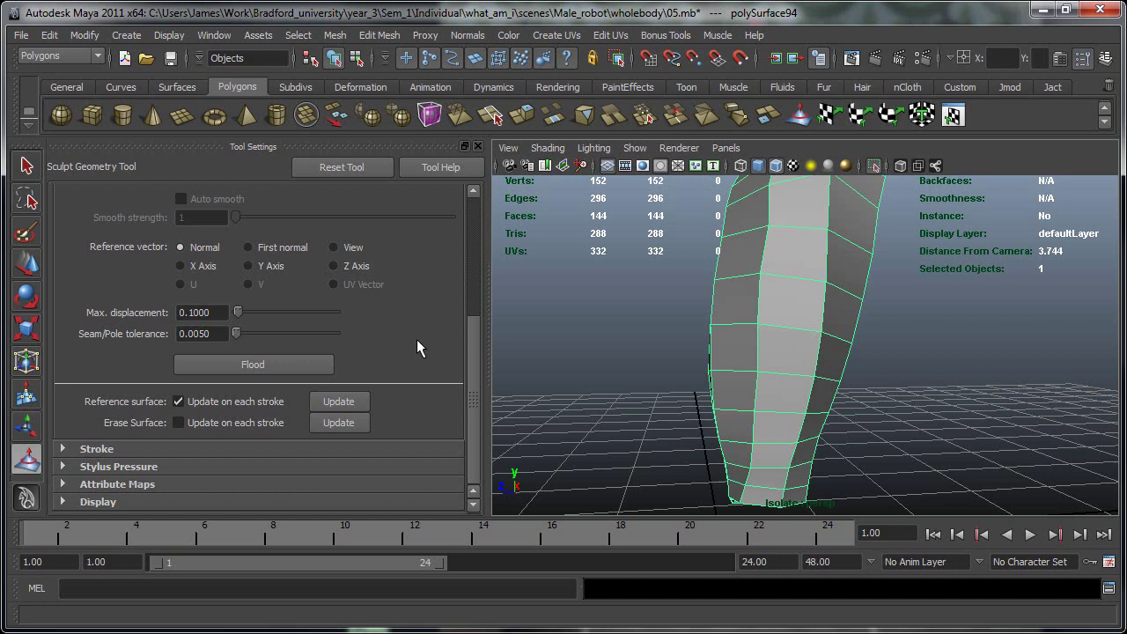
{"action": "left_click", "coordinate": [85, 451]}
{"action": "scroll", "coordinate": [473, 352], "scroll_direction": "down", "scroll_amount": 5}
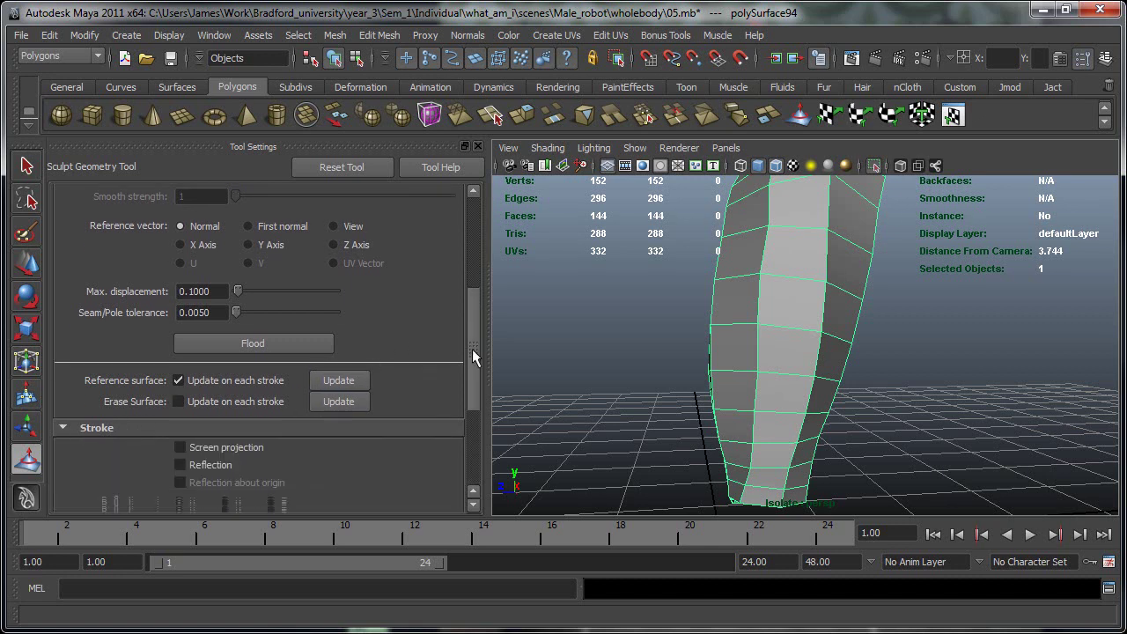
{"action": "mouse_move", "coordinate": [782, 384]}
{"action": "left_mouse_down", "text": "alt"}
{"action": "mouse_move", "coordinate": [879, 387]}
{"action": "mouse_move", "coordinate": [805, 385]}
{"action": "mouse_move", "coordinate": [881, 372]}
{"action": "left_mouse_up", "text": "alt"}
{"action": "scroll", "coordinate": [879, 387], "scroll_direction": "down", "scroll_amount": 3}
{"action": "scroll", "coordinate": [883, 370], "scroll_direction": "up", "scroll_amount": 3}
{"action": "middle_click_drag", "start_coordinate": [823, 365], "coordinate": [816, 361], "text": "alt"}
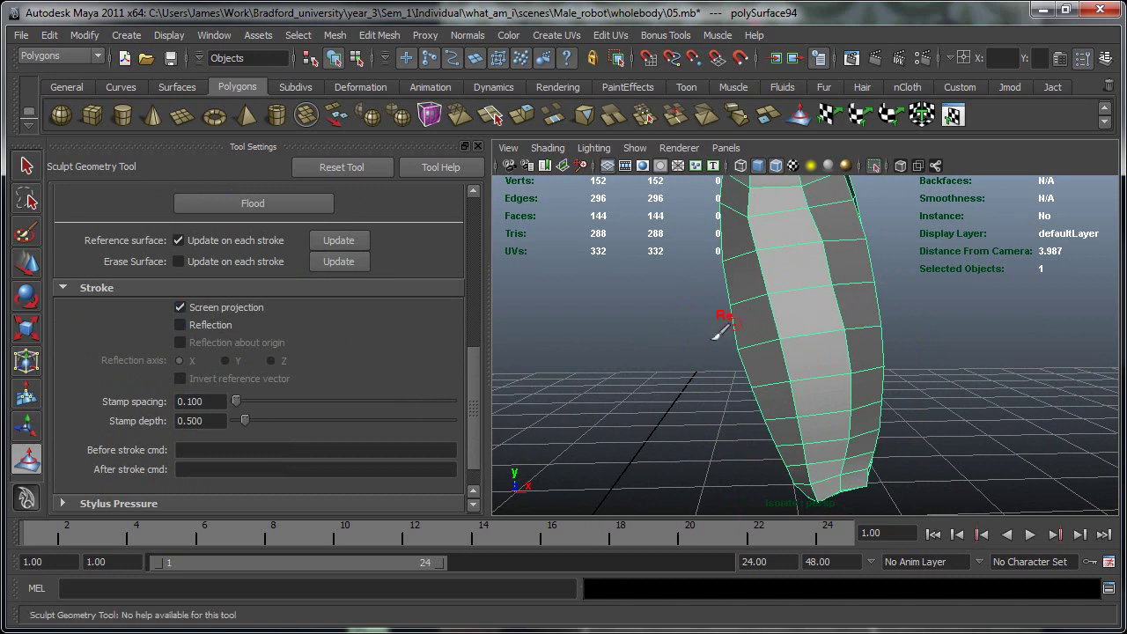
{"action": "left_click_drag", "start_coordinate": [839, 348], "coordinate": [705, 344], "text": "alt"}
{"action": "mouse_move", "coordinate": [780, 302]}
{"action": "left_mouse_down", "text": "alt"}
{"action": "mouse_move", "coordinate": [754, 309]}
{"action": "mouse_move", "coordinate": [790, 319]}
{"action": "left_mouse_up", "text": "alt"}
Set the sculpt operation to Push and replace Screen projection with Reflection across the X axis.
{"action": "scroll", "coordinate": [214, 294], "scroll_direction": "up", "scroll_amount": 5}
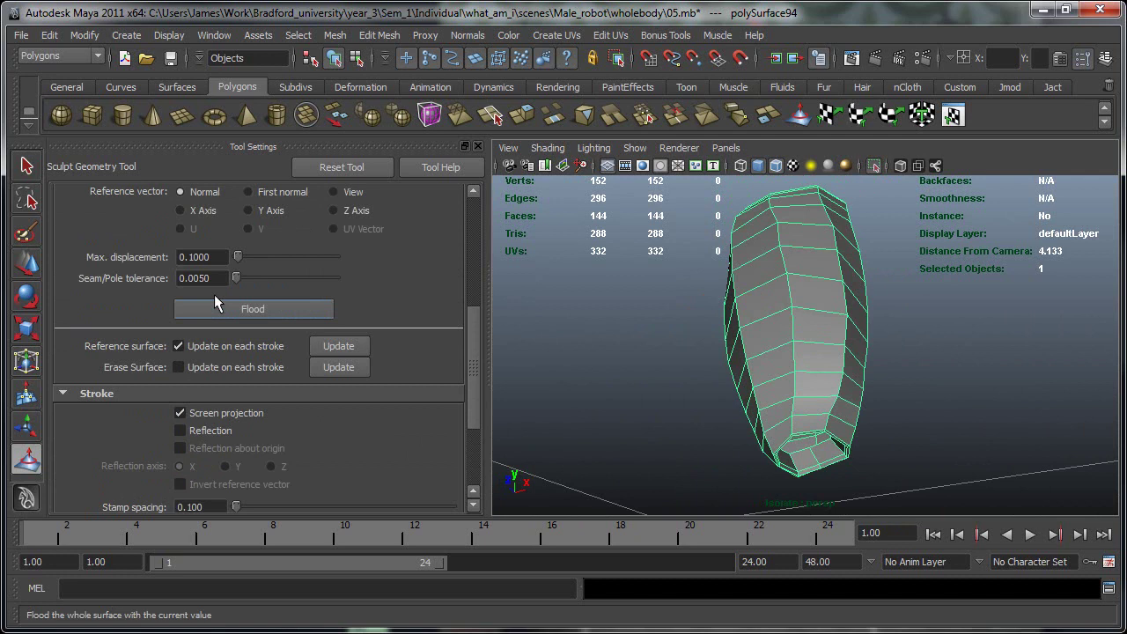
{"action": "left_click_drag", "start_coordinate": [780, 239], "coordinate": [773, 384], "text": "alt"}
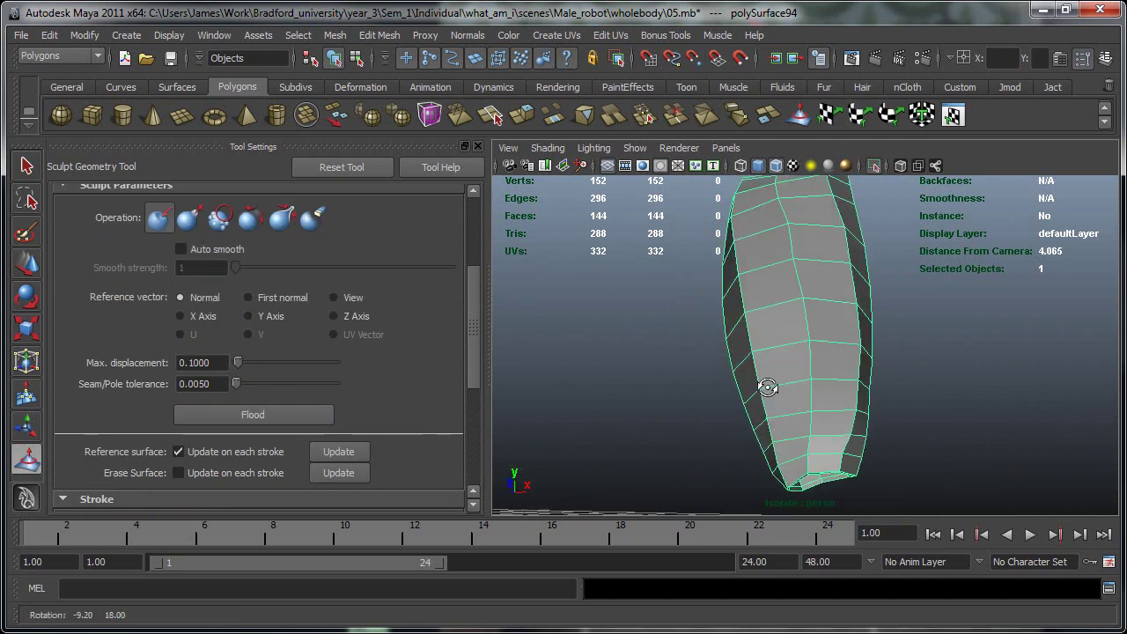
{"action": "scroll", "coordinate": [151, 428], "scroll_direction": "down", "scroll_amount": 4}
{"action": "left_click", "coordinate": [180, 325]}
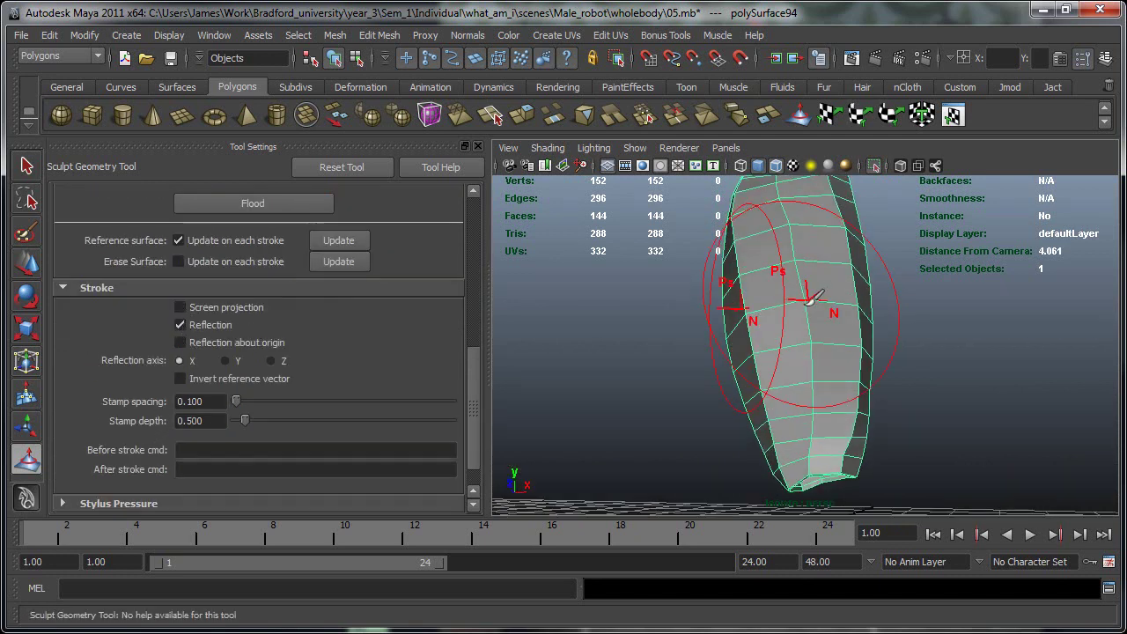
Examine how the X-axis mirrored brush sits on the forearm from several sides and around its lower end.
{"action": "left_click_drag", "start_coordinate": [730, 352], "coordinate": [790, 287], "text": "alt"}
{"action": "mouse_move", "coordinate": [750, 336]}
{"action": "left_mouse_down", "text": "alt"}
{"action": "mouse_move", "coordinate": [832, 324]}
{"action": "mouse_move", "coordinate": [679, 360]}
{"action": "mouse_move", "coordinate": [790, 308]}
{"action": "mouse_move", "coordinate": [734, 311]}
{"action": "mouse_move", "coordinate": [878, 304]}
{"action": "mouse_move", "coordinate": [681, 351]}
{"action": "mouse_move", "coordinate": [713, 354]}
{"action": "mouse_move", "coordinate": [807, 323]}
{"action": "left_mouse_up", "text": "alt"}
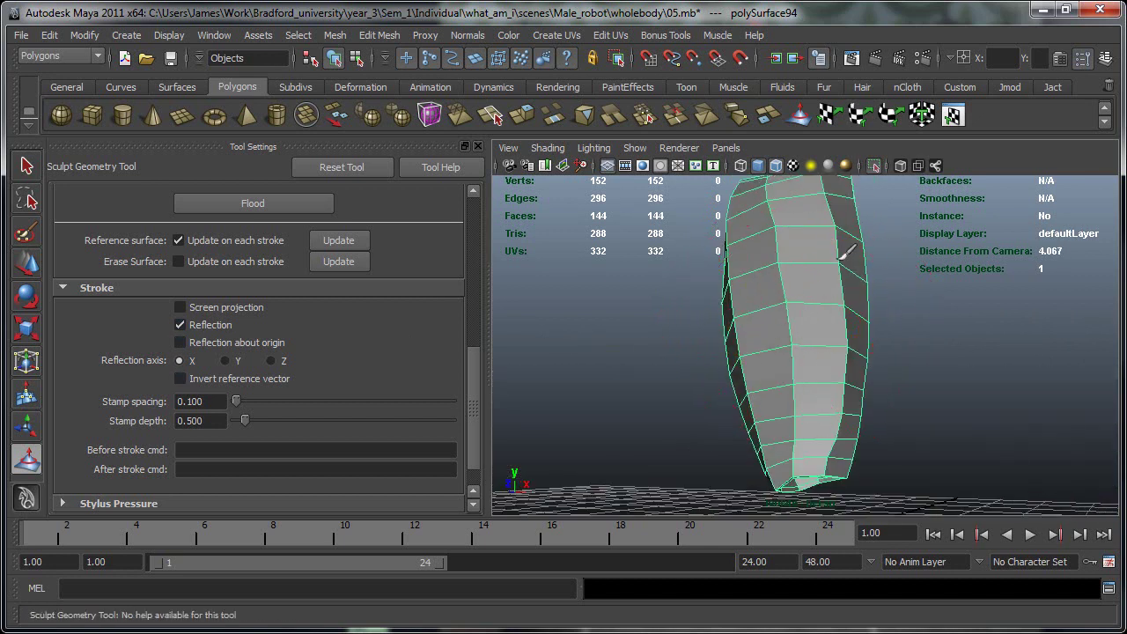
{"action": "left_click_drag", "start_coordinate": [844, 253], "coordinate": [844, 374], "text": "alt"}
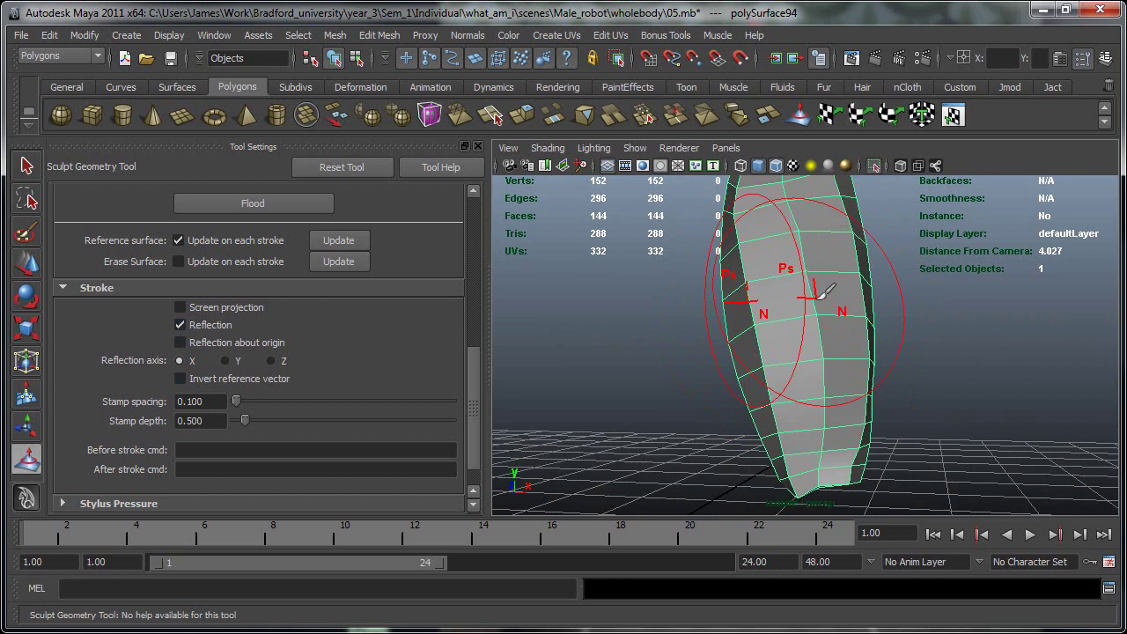
{"action": "mouse_move", "coordinate": [821, 295]}
{"action": "left_mouse_down", "text": "alt"}
{"action": "mouse_move", "coordinate": [811, 313]}
{"action": "mouse_move", "coordinate": [832, 251]}
{"action": "left_mouse_up", "text": "alt"}
{"action": "middle_click_drag", "start_coordinate": [782, 370], "coordinate": [800, 323], "text": "alt"}
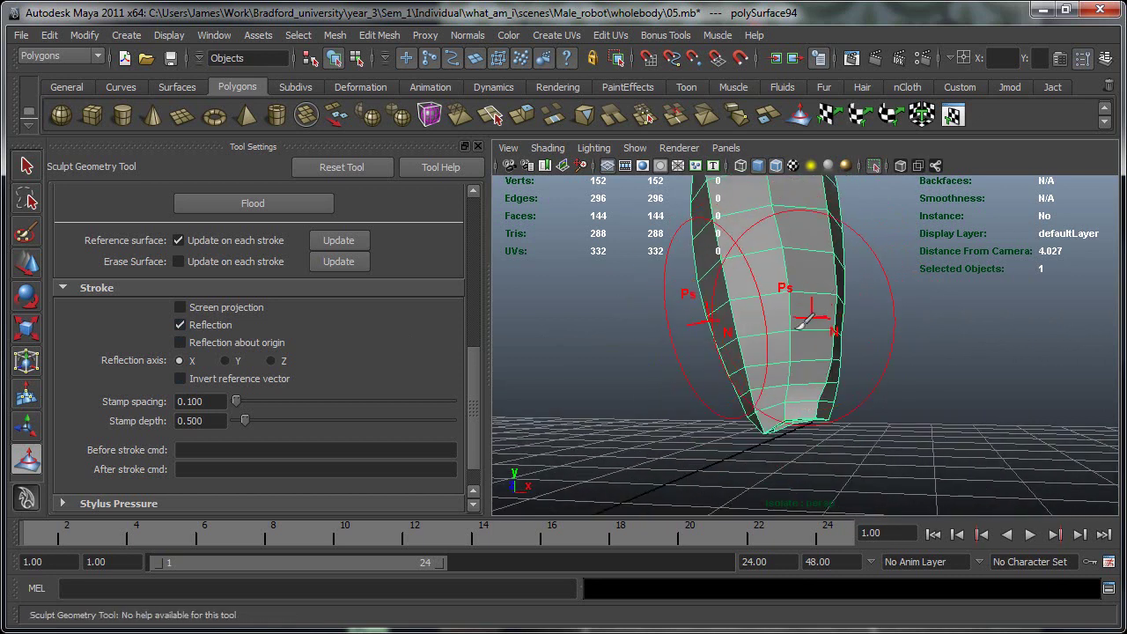
{"action": "left_click_drag", "start_coordinate": [800, 324], "coordinate": [643, 339], "text": "alt"}
{"action": "middle_click_drag", "start_coordinate": [769, 268], "coordinate": [765, 322], "text": "alt"}
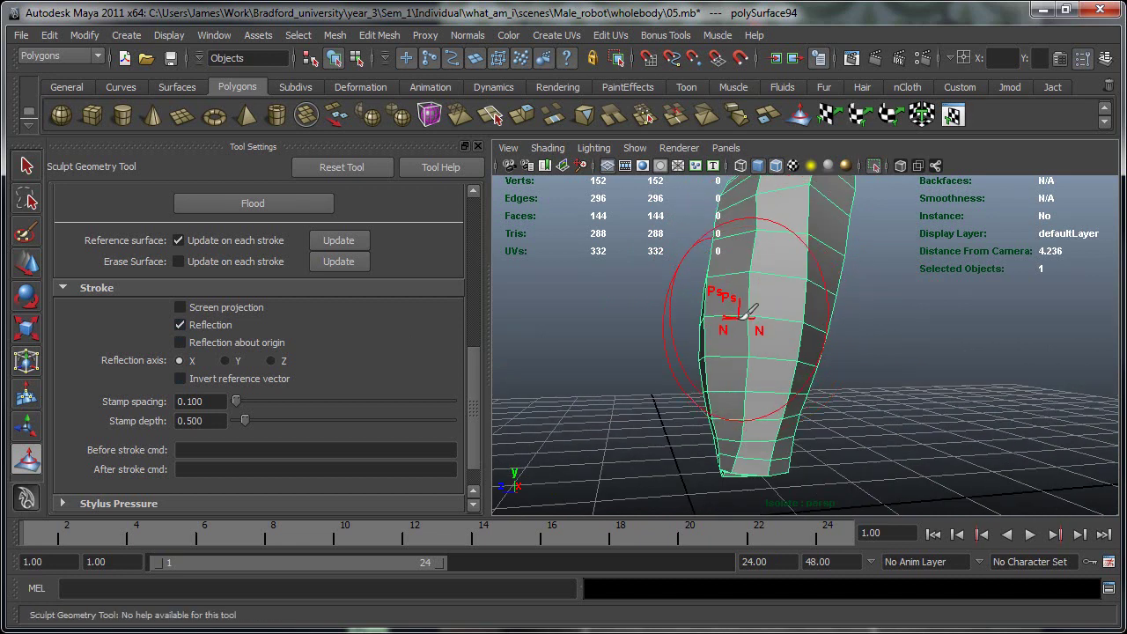
{"action": "left_click_drag", "start_coordinate": [758, 319], "coordinate": [786, 296], "text": "alt"}
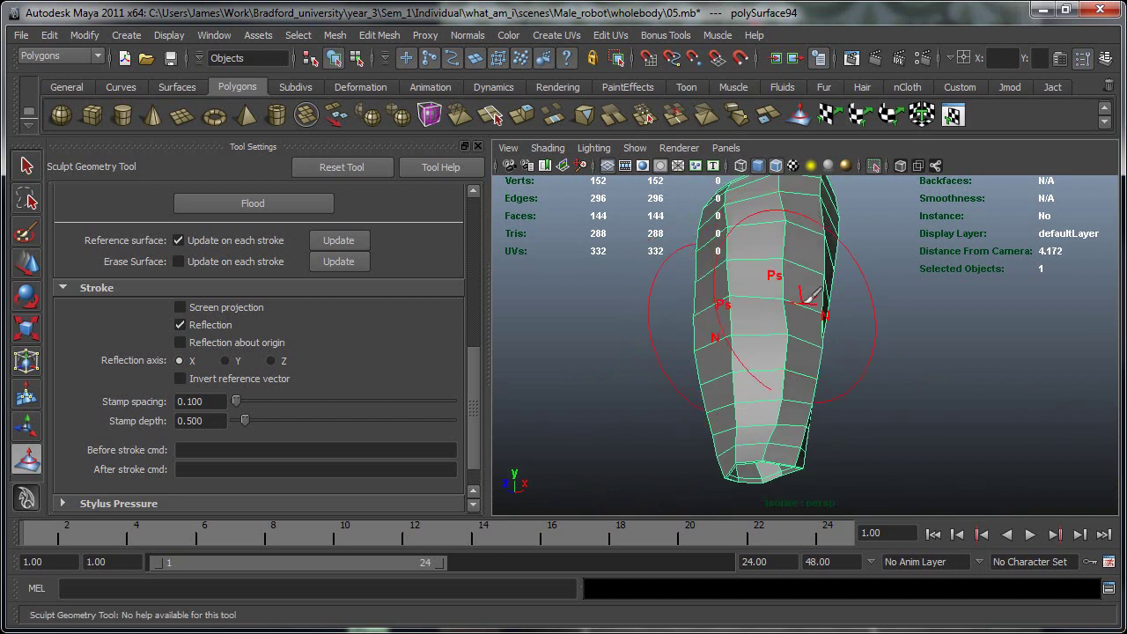
Try mirrored X-axis sculpting strokes that push the forearm's middle inward, and undo them.
{"action": "left_click_drag", "start_coordinate": [779, 348], "coordinate": [811, 286], "text": "alt"}
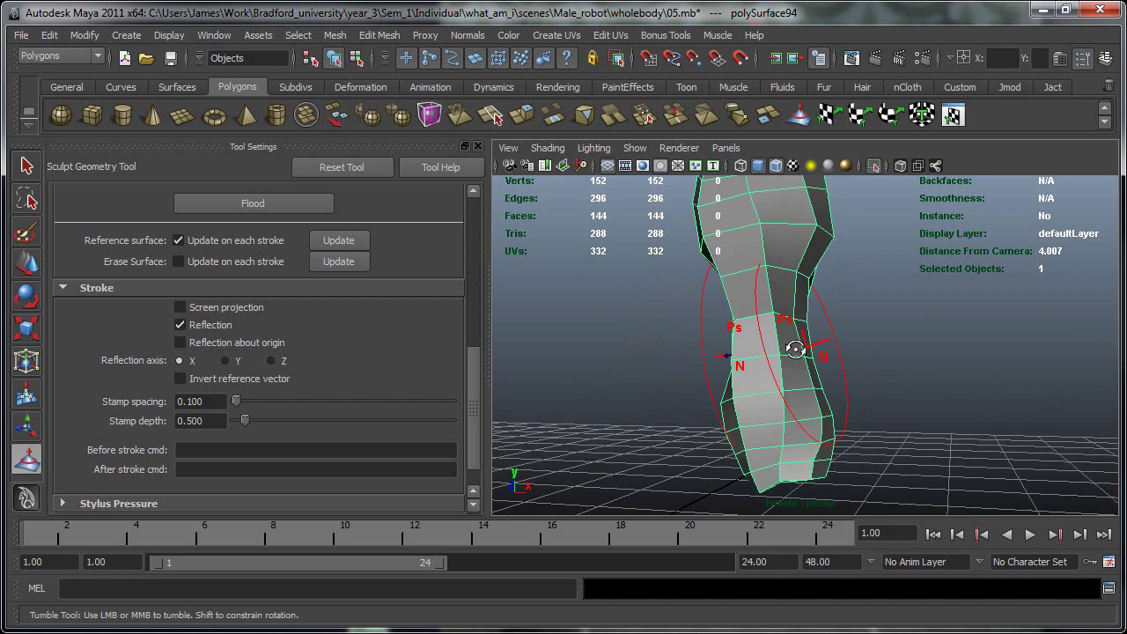
{"action": "mouse_move", "coordinate": [795, 345]}
{"action": "left_mouse_down", "text": "alt"}
{"action": "mouse_move", "coordinate": [797, 294]}
{"action": "mouse_move", "coordinate": [773, 307]}
{"action": "mouse_move", "coordinate": [873, 380]}
{"action": "mouse_move", "coordinate": [872, 353]}
{"action": "left_mouse_up", "text": "alt"}
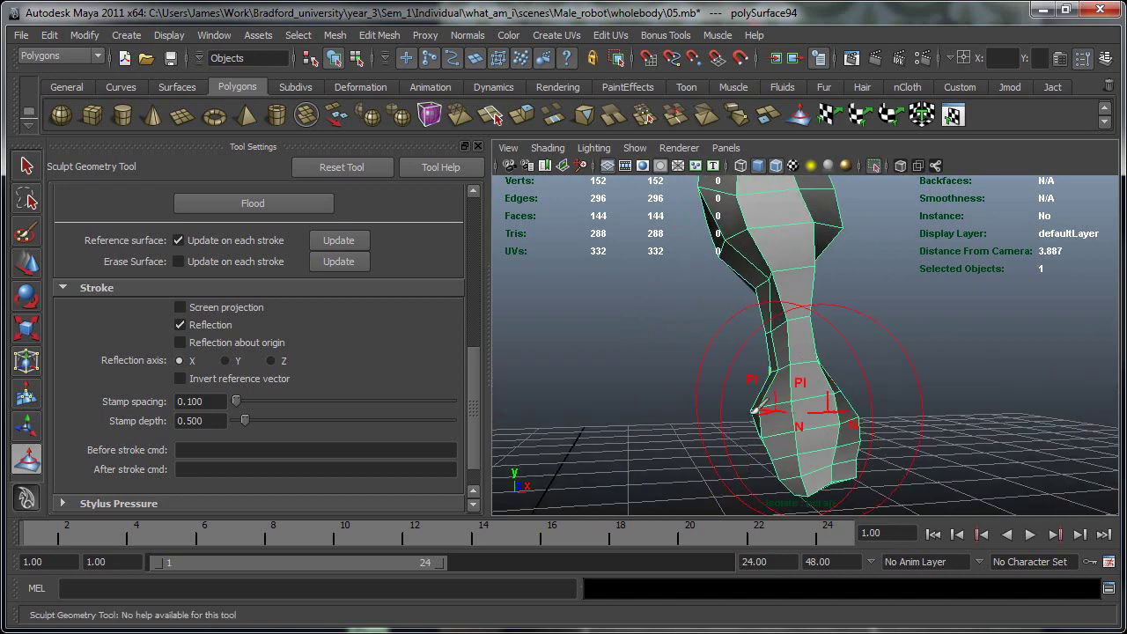
{"action": "key", "text": "ctrl+z"}
{"action": "key", "text": "ctrl+z"}
{"action": "key", "text": "ctrl+z"}
Test a mirrored stroke on the forearm with the reflection axis on Y, undo it, and set the axis to Z.
{"action": "left_click", "coordinate": [225, 360]}
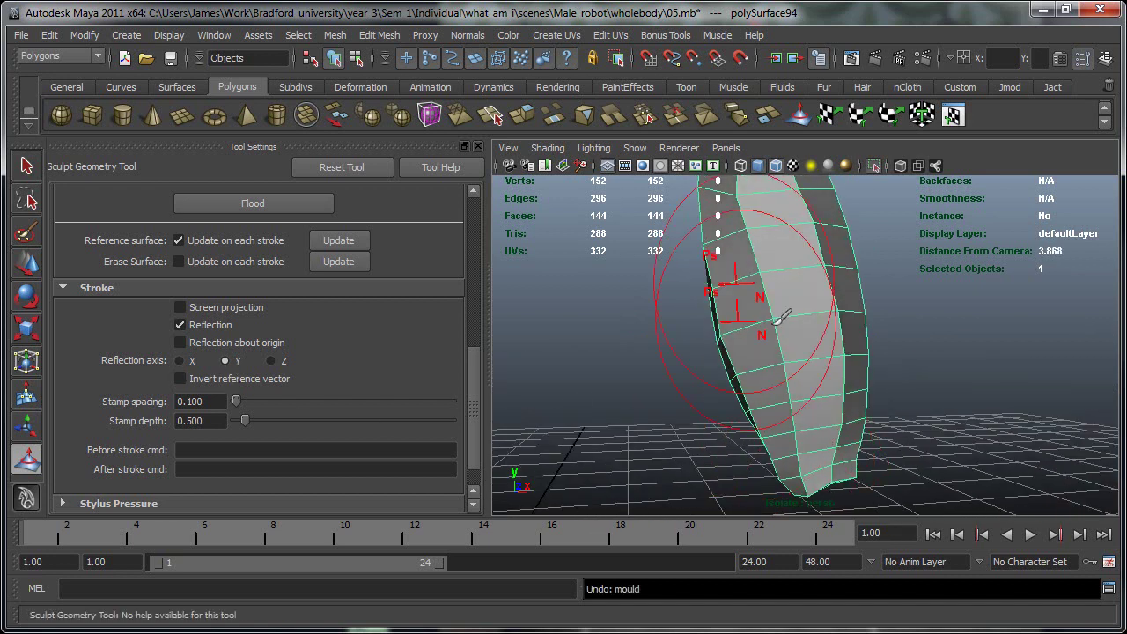
{"action": "left_click_drag", "start_coordinate": [809, 385], "coordinate": [869, 385], "text": "alt"}
{"action": "mouse_move", "coordinate": [869, 383]}
{"action": "left_mouse_down"}
{"action": "mouse_move", "coordinate": [827, 426]}
{"action": "mouse_move", "coordinate": [832, 470]}
{"action": "left_mouse_up"}
{"action": "key", "text": "ctrl+z"}
{"action": "left_click", "coordinate": [270, 362]}
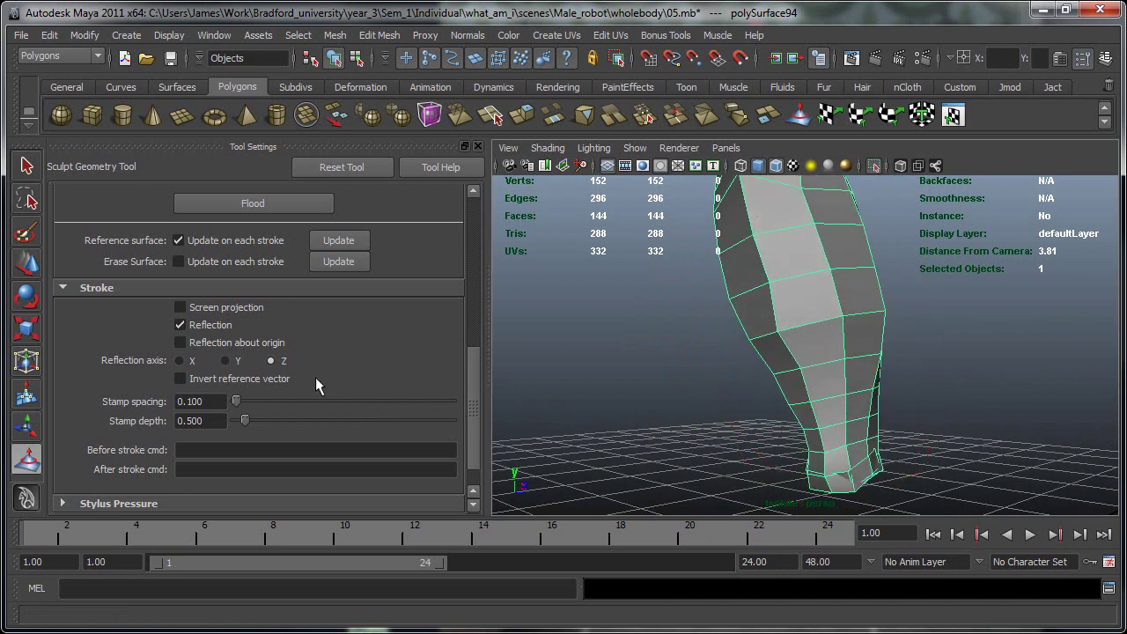
Return the reflection axis to X by switching Screen projection on and off, and examine the forearm from several sides.
{"action": "left_click", "coordinate": [211, 307]}
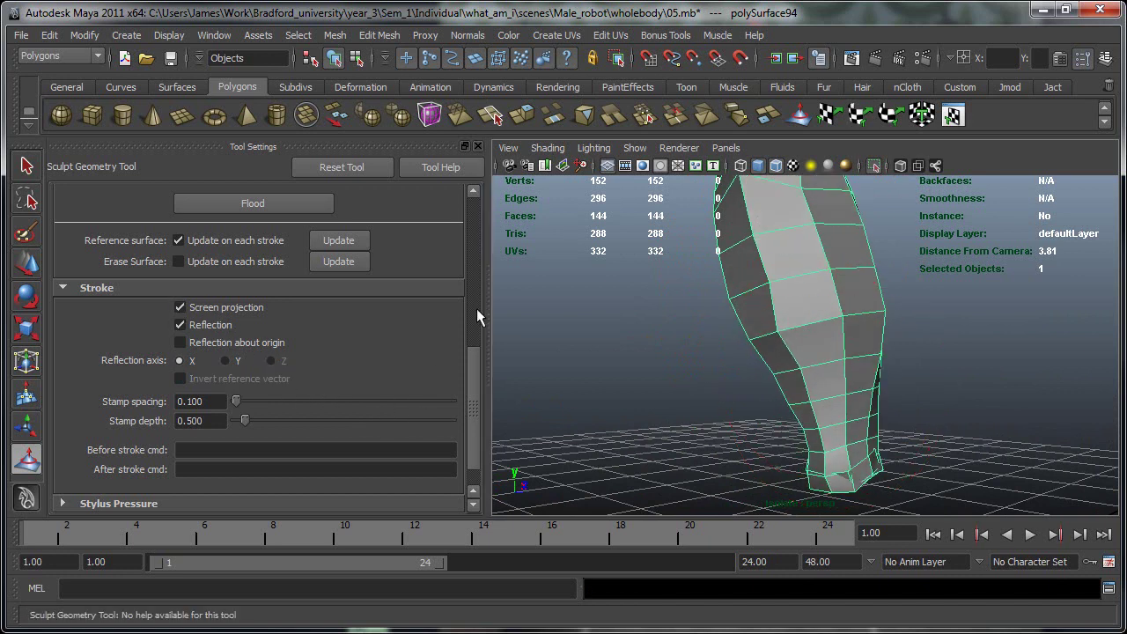
{"action": "left_click", "coordinate": [190, 309]}
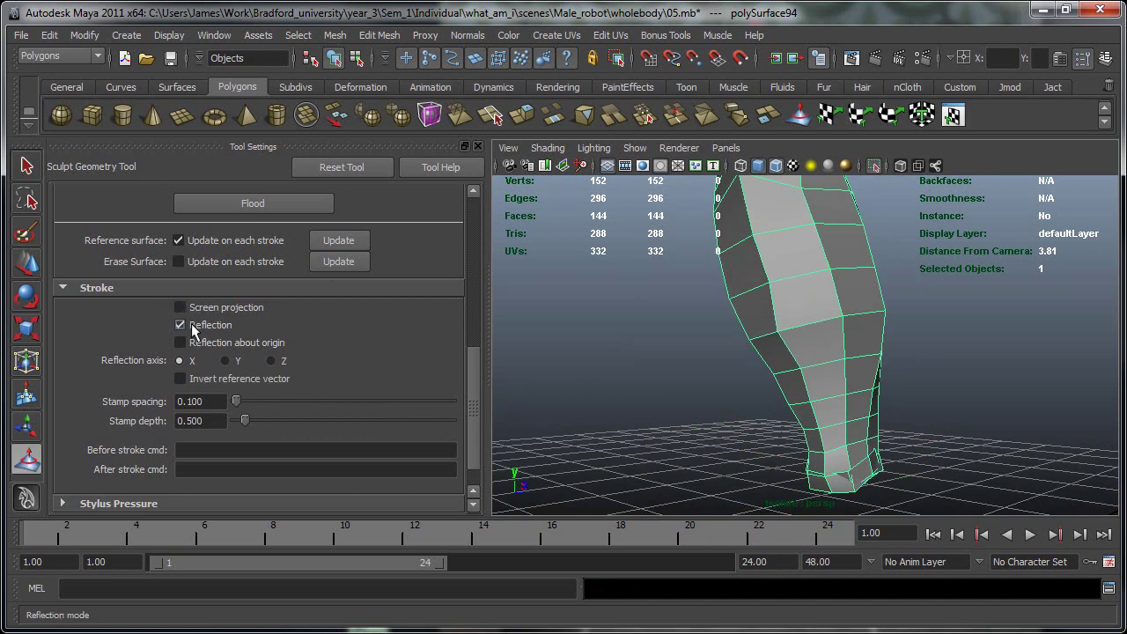
{"action": "left_click_drag", "start_coordinate": [898, 347], "coordinate": [868, 326], "text": "alt"}
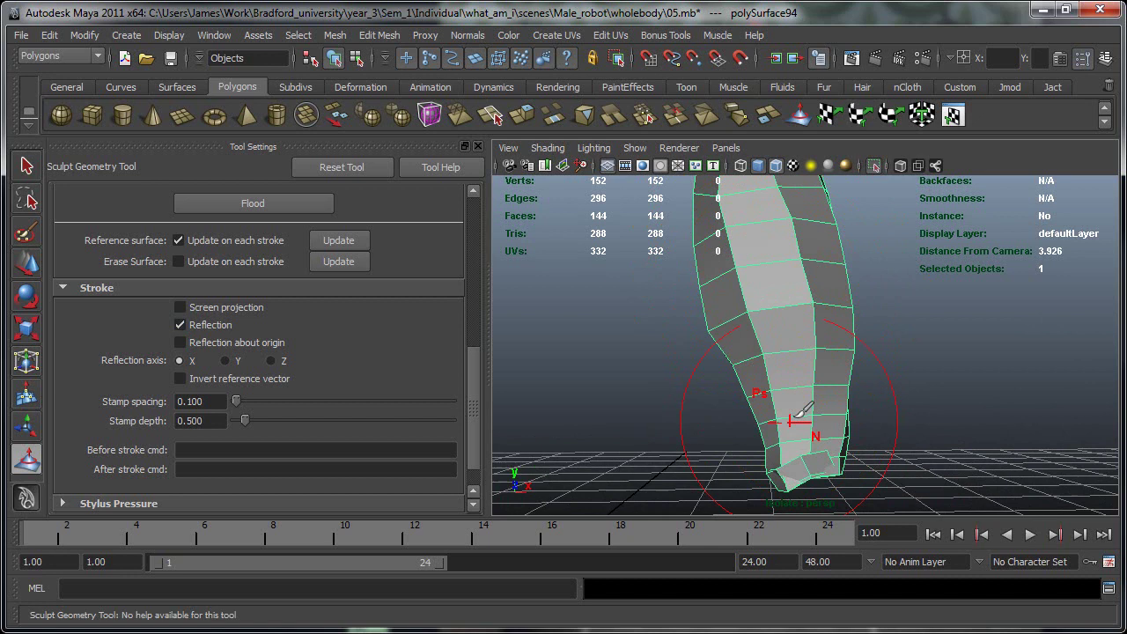
{"action": "right_click_drag", "start_coordinate": [833, 405], "coordinate": [489, 421], "text": "alt"}
{"action": "left_click_drag", "start_coordinate": [616, 406], "coordinate": [675, 455], "text": "alt"}
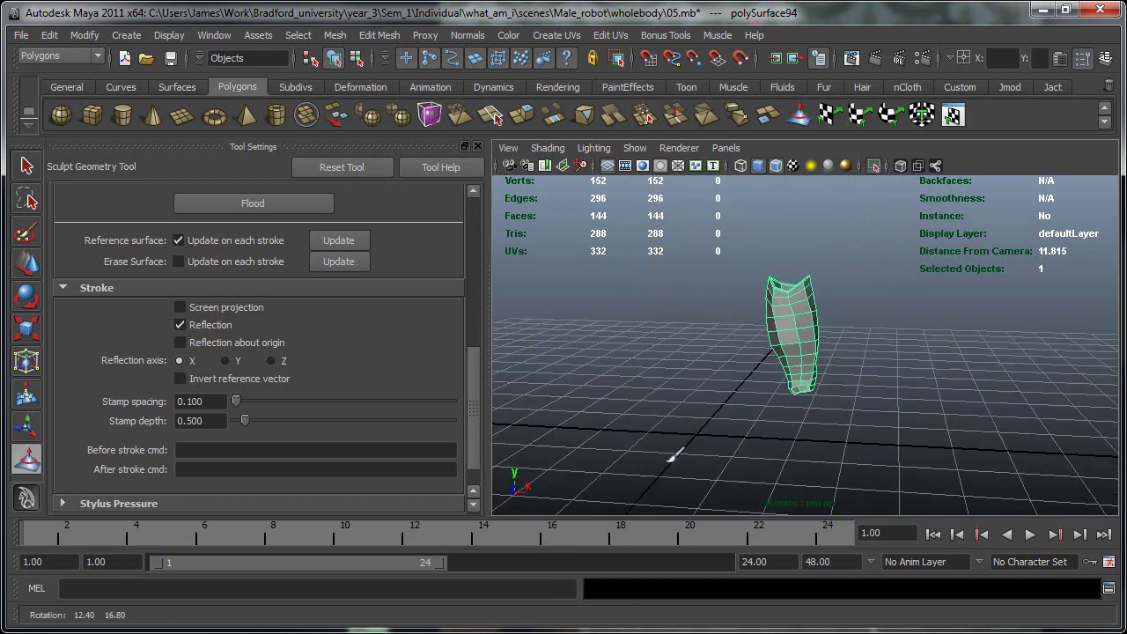
{"action": "middle_click_drag", "start_coordinate": [690, 411], "coordinate": [727, 415], "text": "alt"}
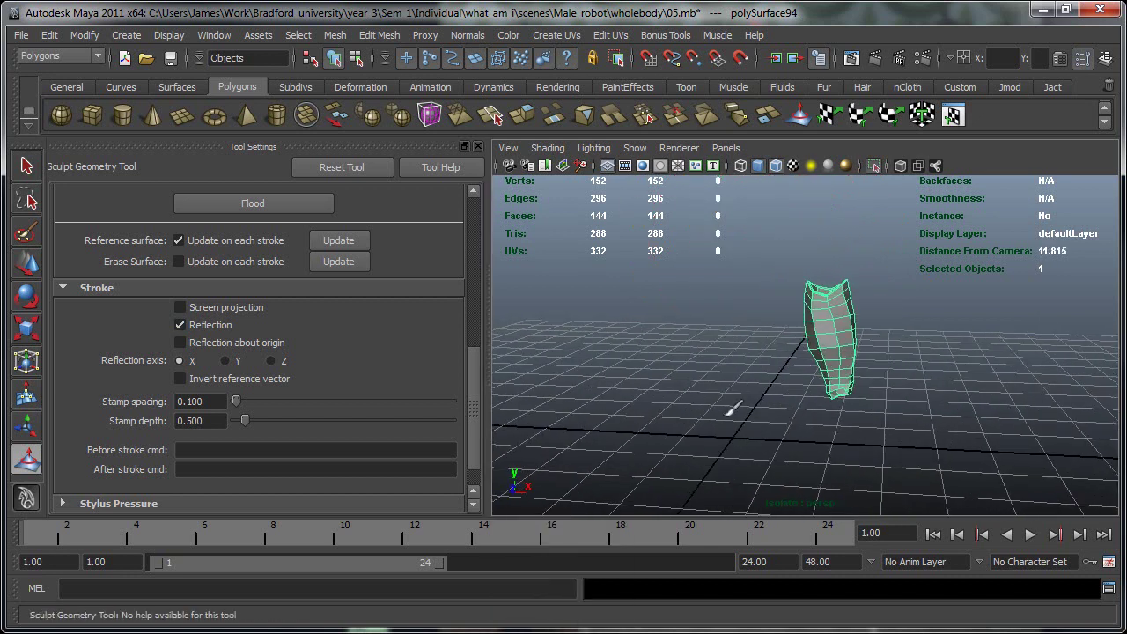
{"action": "scroll", "coordinate": [768, 410], "scroll_direction": "up", "scroll_amount": 8}
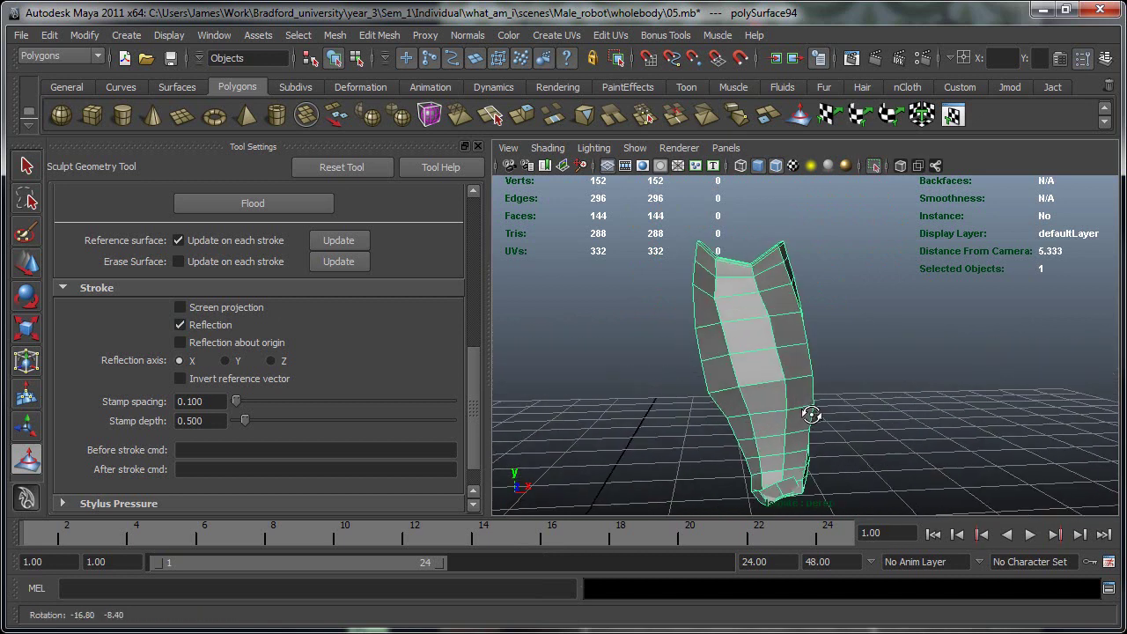
{"action": "middle_click_drag", "start_coordinate": [846, 408], "coordinate": [888, 357], "text": "alt"}
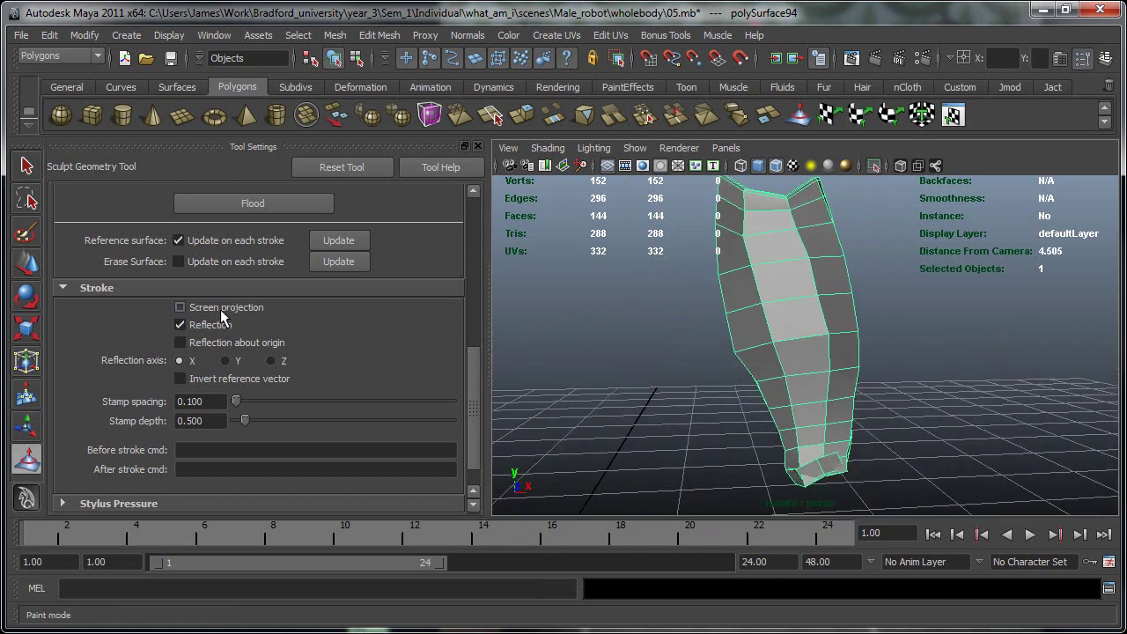
Enable Screen projection together with Reflection, and examine how the mirrored brush sits on the forearm from different angles.
{"action": "left_click", "coordinate": [192, 310]}
{"action": "left_click_drag", "start_coordinate": [735, 304], "coordinate": [767, 329], "text": "alt"}
{"action": "scroll", "coordinate": [764, 352], "scroll_direction": "up", "scroll_amount": 7}
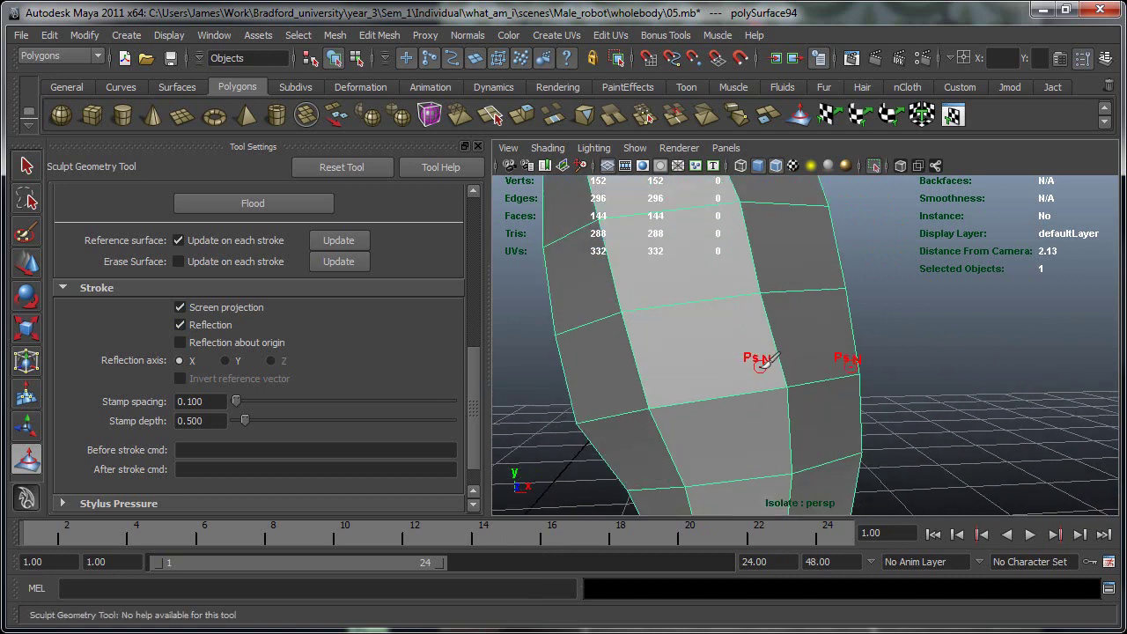
{"action": "left_click_drag", "start_coordinate": [755, 371], "coordinate": [780, 363], "text": "alt"}
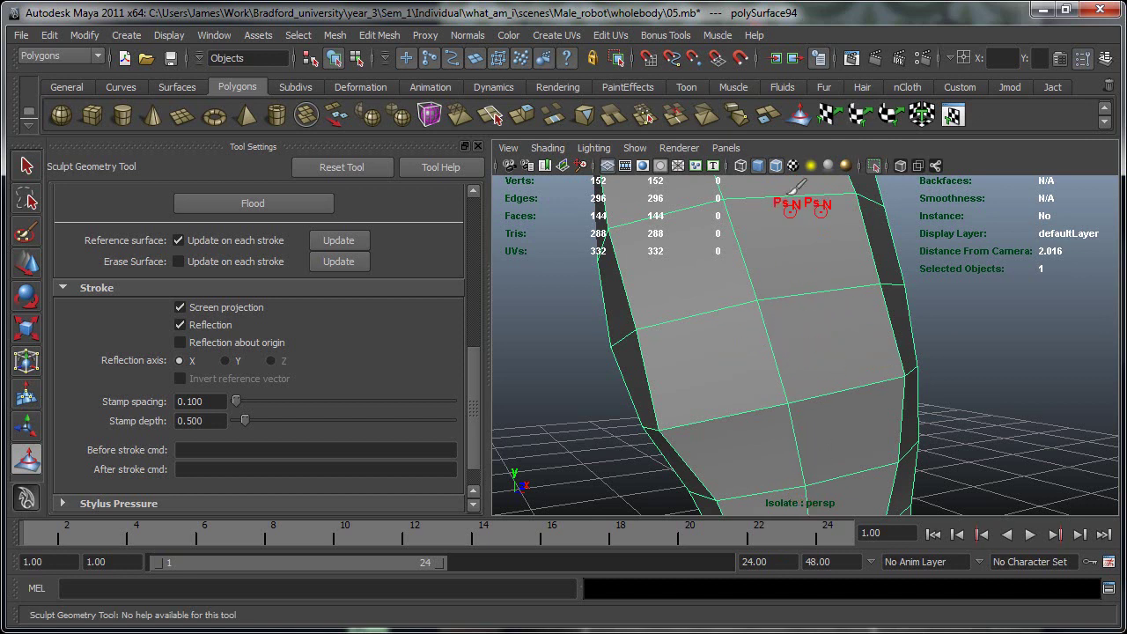
{"action": "scroll", "coordinate": [801, 286], "scroll_direction": "down", "scroll_amount": 5}
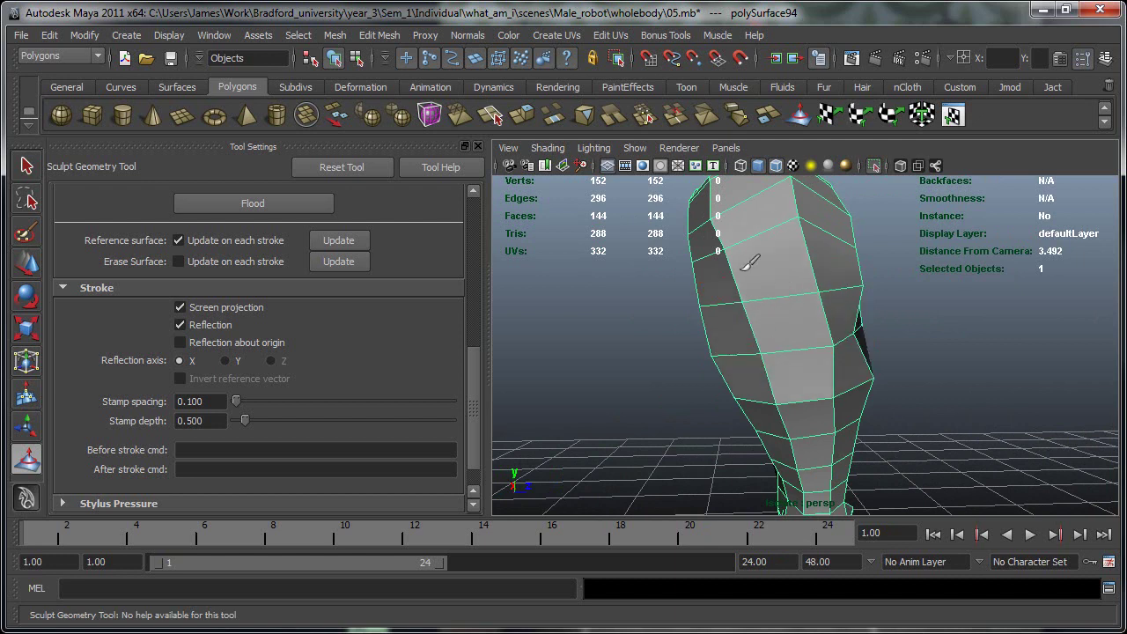
{"action": "left_click_drag", "start_coordinate": [731, 231], "coordinate": [697, 342], "text": "alt"}
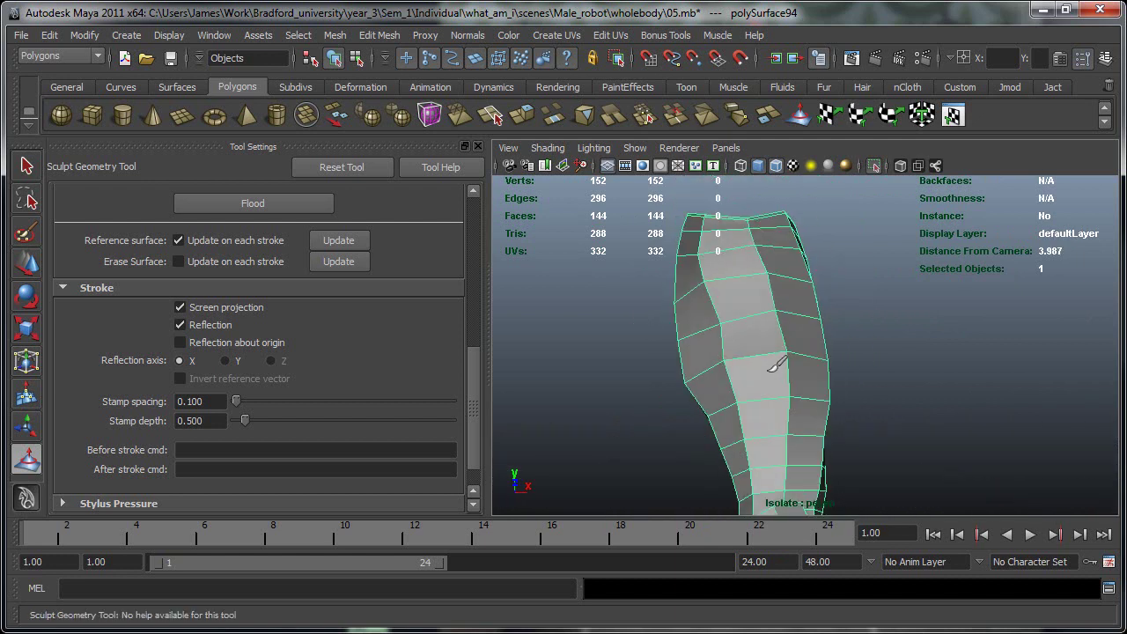
{"action": "mouse_move", "coordinate": [731, 400]}
{"action": "left_mouse_down", "text": "alt"}
{"action": "mouse_move", "coordinate": [720, 371]}
{"action": "mouse_move", "coordinate": [747, 371]}
{"action": "left_mouse_up", "text": "alt"}
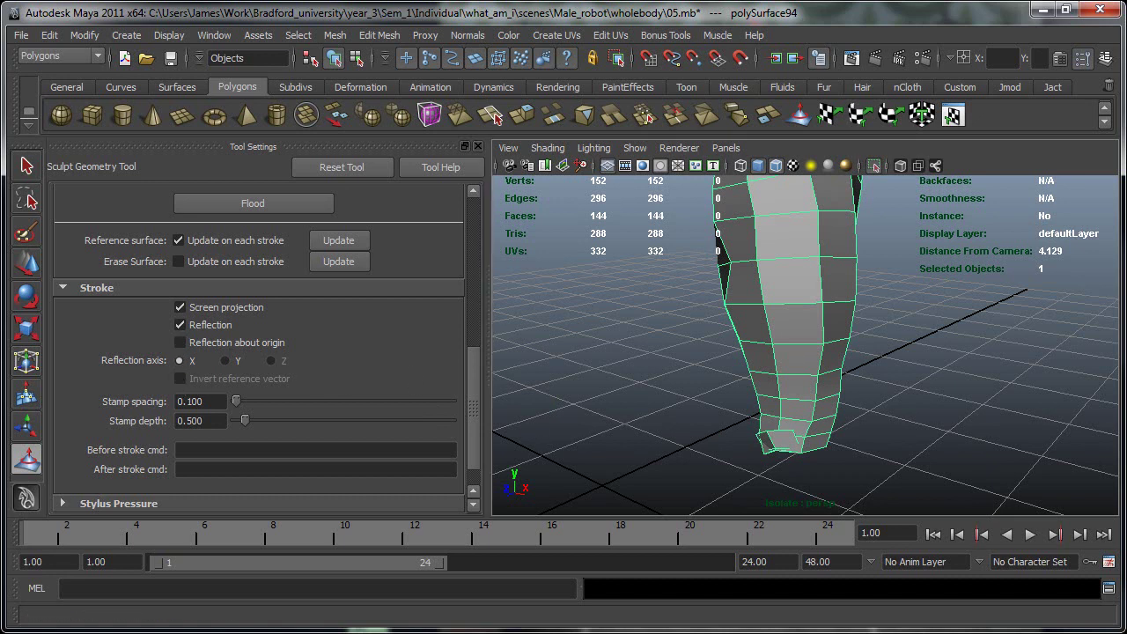
Disable Screen projection and enable Reflection about origin with the reflection axis on X.
{"action": "scroll", "coordinate": [477, 454], "scroll_direction": "down", "scroll_amount": 1}
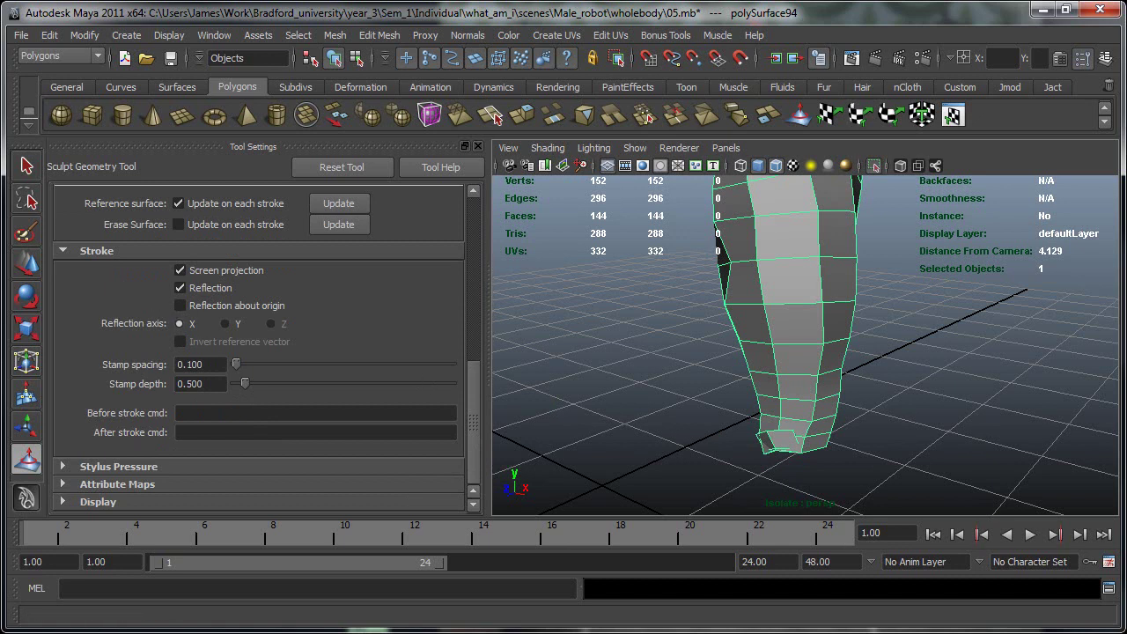
{"action": "left_click", "coordinate": [189, 273]}
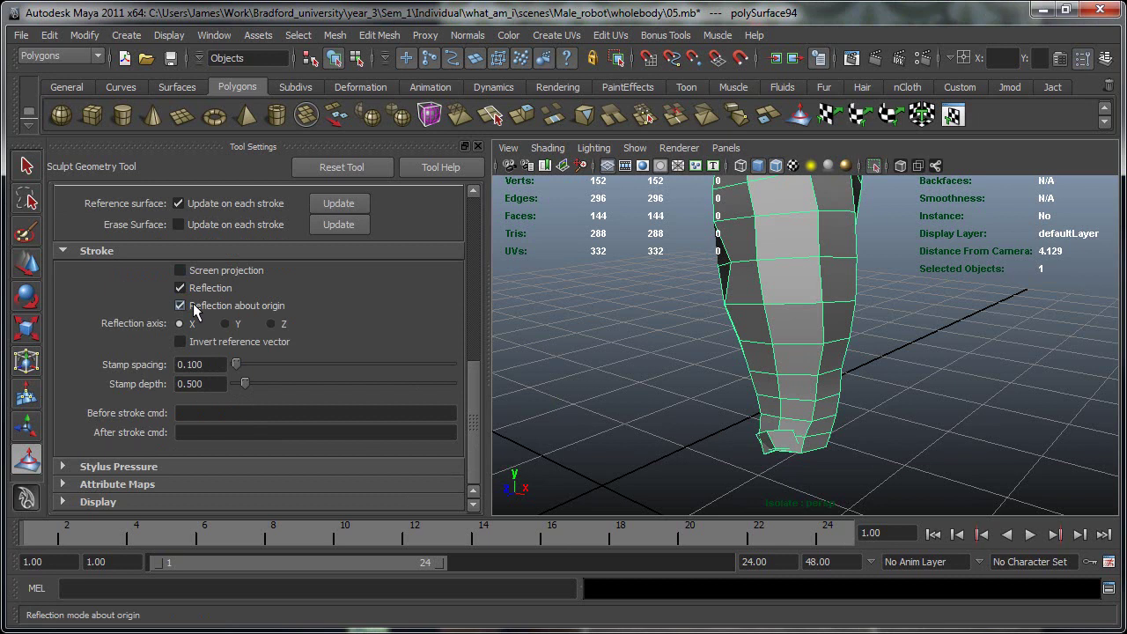
{"action": "scroll", "coordinate": [649, 370], "scroll_direction": "down", "scroll_amount": 3}
Examine the forearm's position relative to the world origin and grid axes from several angles.
{"action": "left_click_drag", "start_coordinate": [652, 370], "coordinate": [777, 466], "text": "alt"}
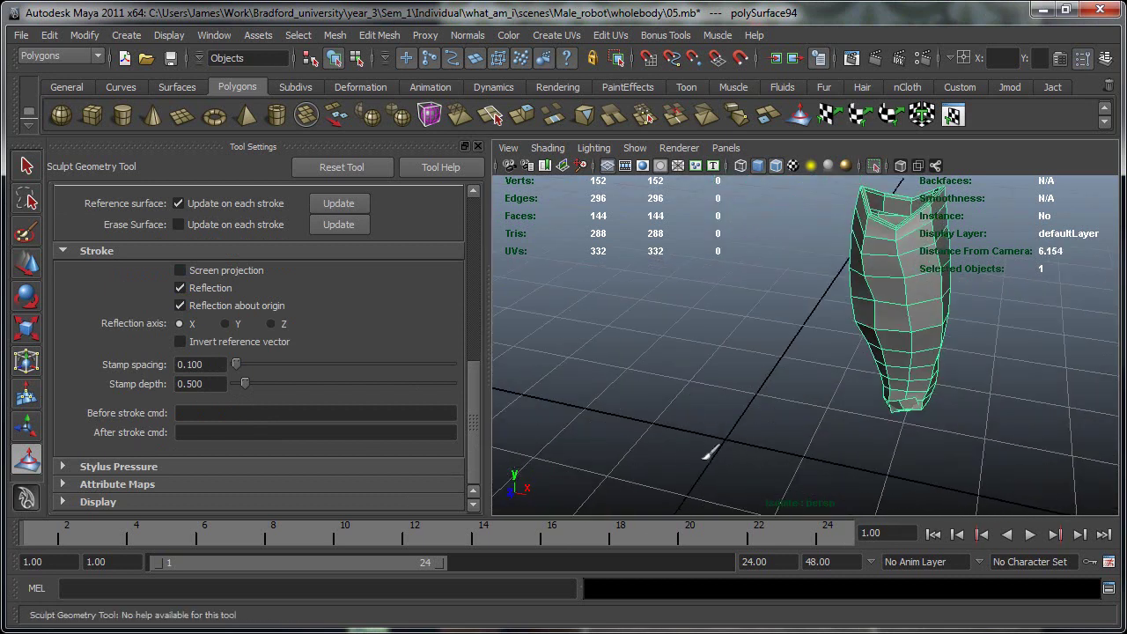
{"action": "left_click_drag", "start_coordinate": [924, 313], "coordinate": [779, 350], "text": "alt"}
{"action": "left_click_drag", "start_coordinate": [770, 410], "coordinate": [747, 370], "text": "alt"}
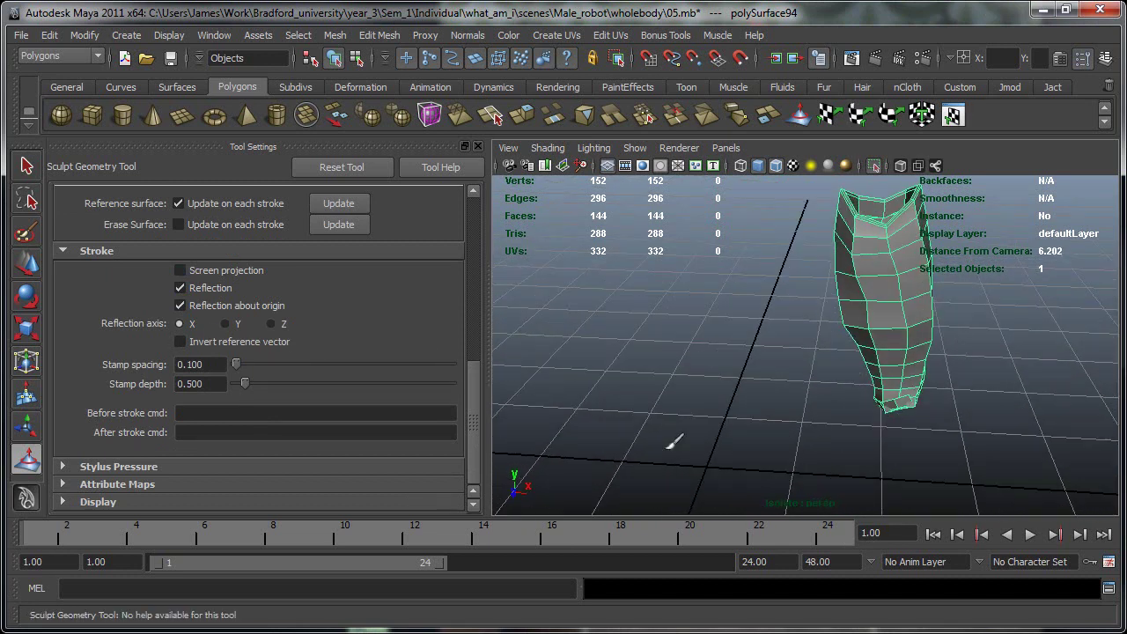
{"action": "scroll", "coordinate": [674, 442], "scroll_direction": "down", "scroll_amount": 5}
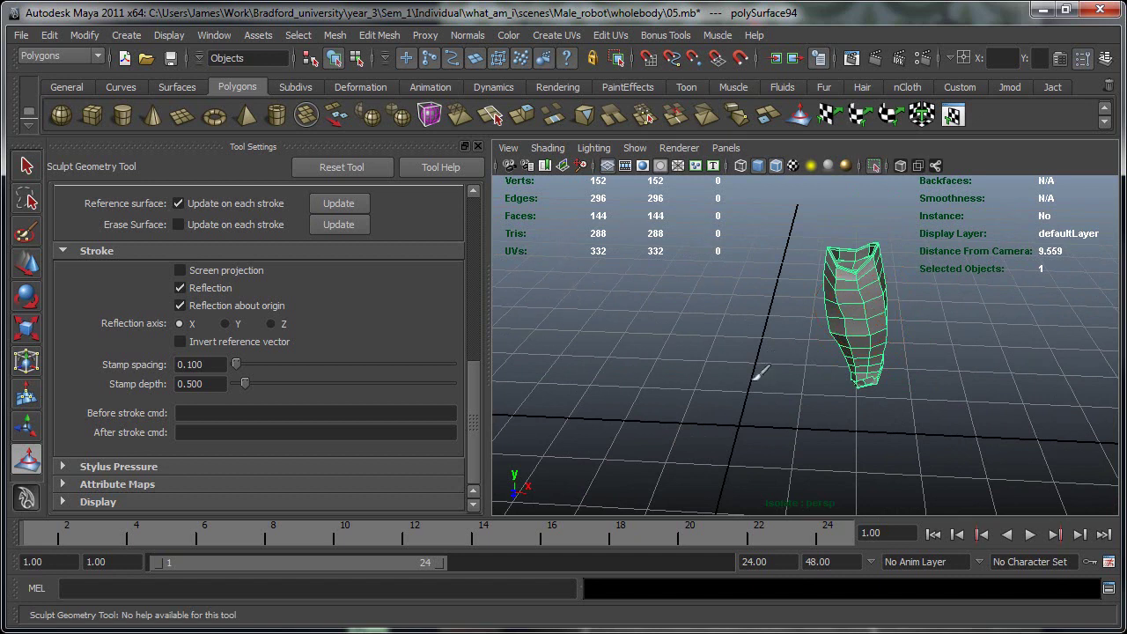
{"action": "left_click_drag", "start_coordinate": [756, 374], "coordinate": [771, 432], "text": "alt"}
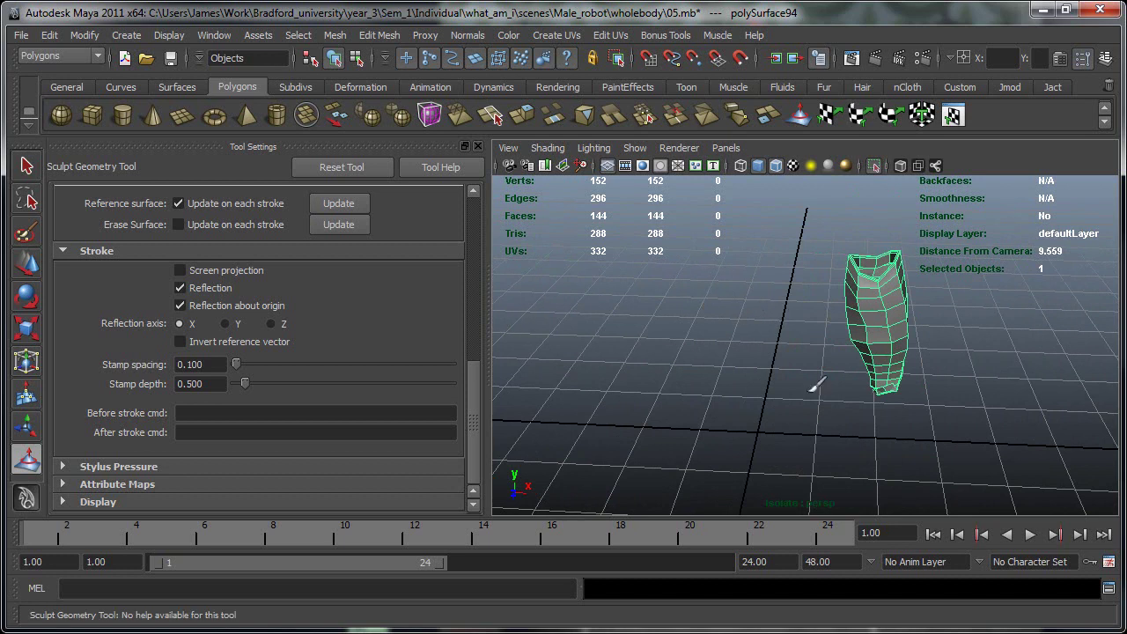
{"action": "right_click_drag", "start_coordinate": [899, 418], "coordinate": [951, 422], "text": "alt"}
{"action": "left_click_drag", "start_coordinate": [921, 424], "coordinate": [770, 422], "text": "alt"}
{"action": "middle_click_drag", "start_coordinate": [907, 392], "coordinate": [737, 366], "text": "alt"}
{"action": "left_click_drag", "start_coordinate": [630, 381], "coordinate": [687, 396], "text": "alt"}
Set the sculpt operation to Relax.
{"action": "left_click_drag", "start_coordinate": [480, 394], "coordinate": [471, 255]}
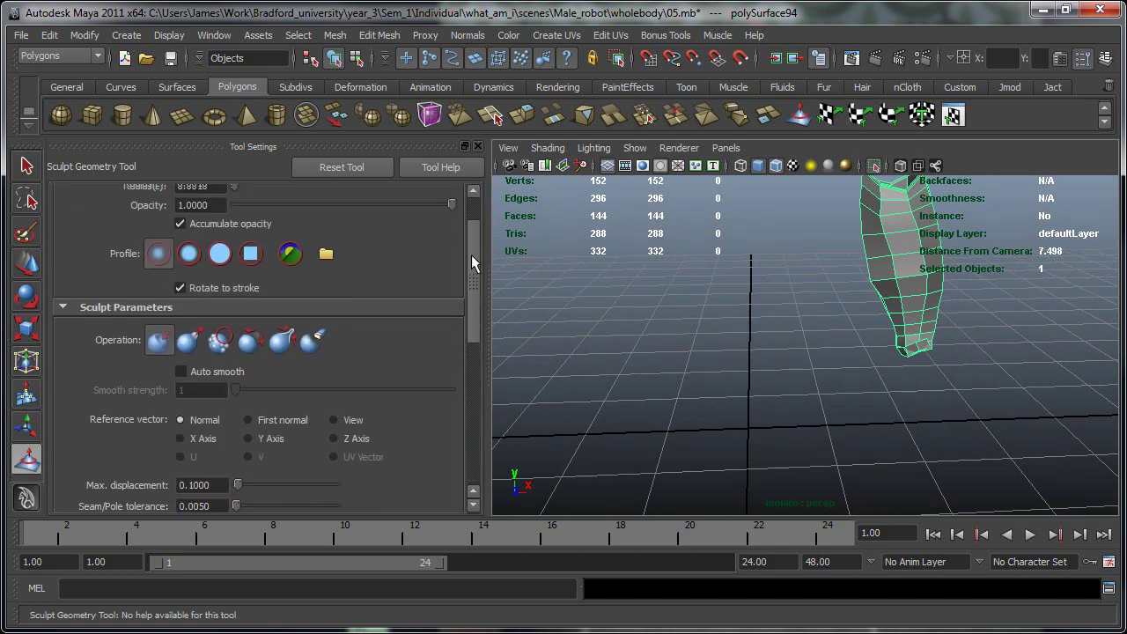
{"action": "left_click", "coordinate": [219, 340]}
{"action": "left_click", "coordinate": [251, 340]}
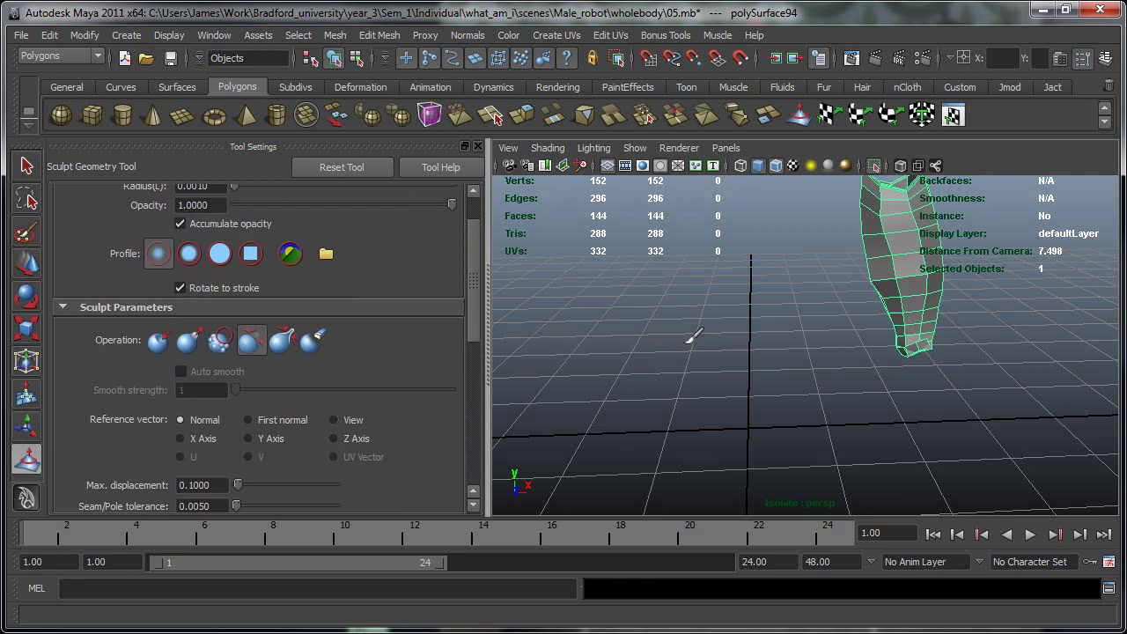
{"action": "left_click_drag", "start_coordinate": [692, 334], "coordinate": [804, 200], "text": "alt"}
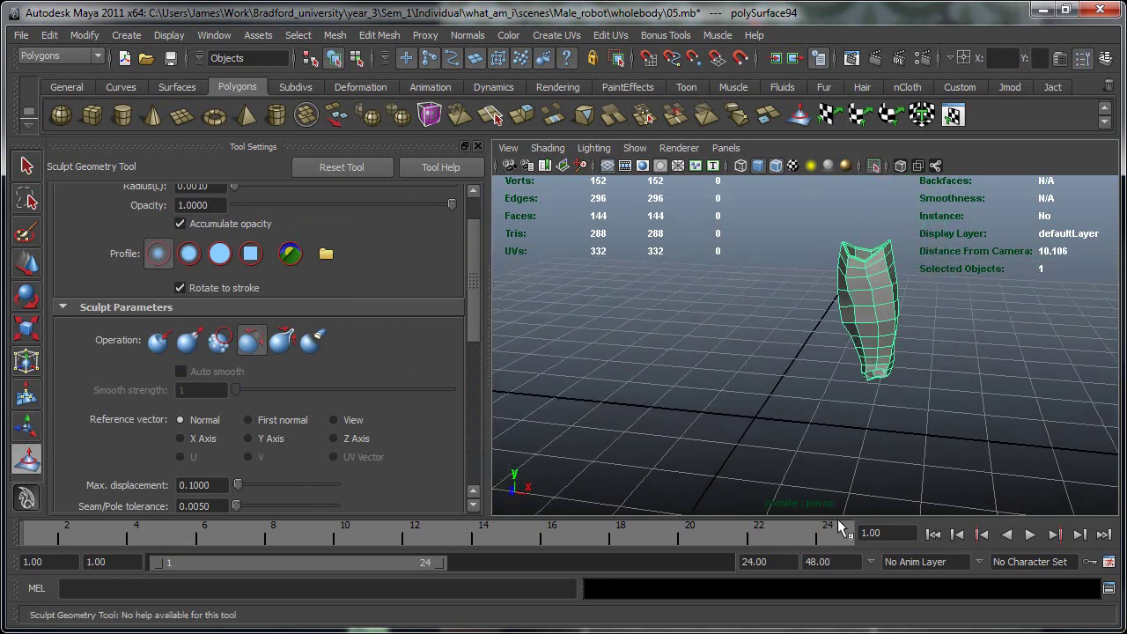
Turn off the isolated view of the forearm, and view the whole robot's head from several sides.
{"action": "left_click", "coordinate": [1107, 58]}
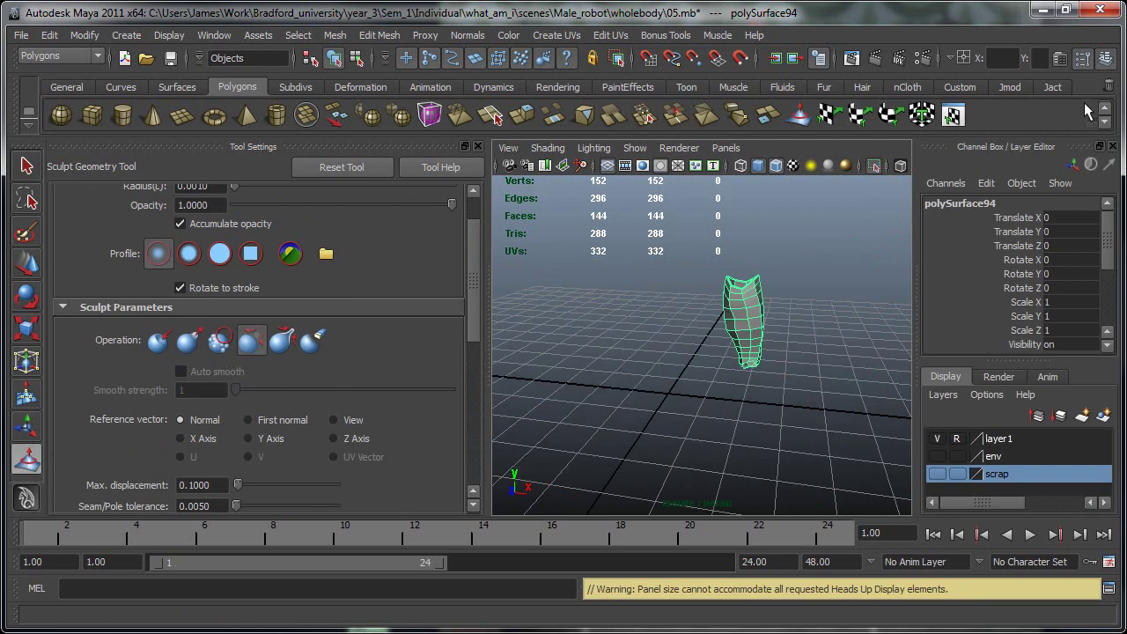
{"action": "left_click", "coordinate": [1106, 58]}
{"action": "left_click", "coordinate": [635, 148]}
{"action": "mouse_move", "coordinate": [672, 174]}
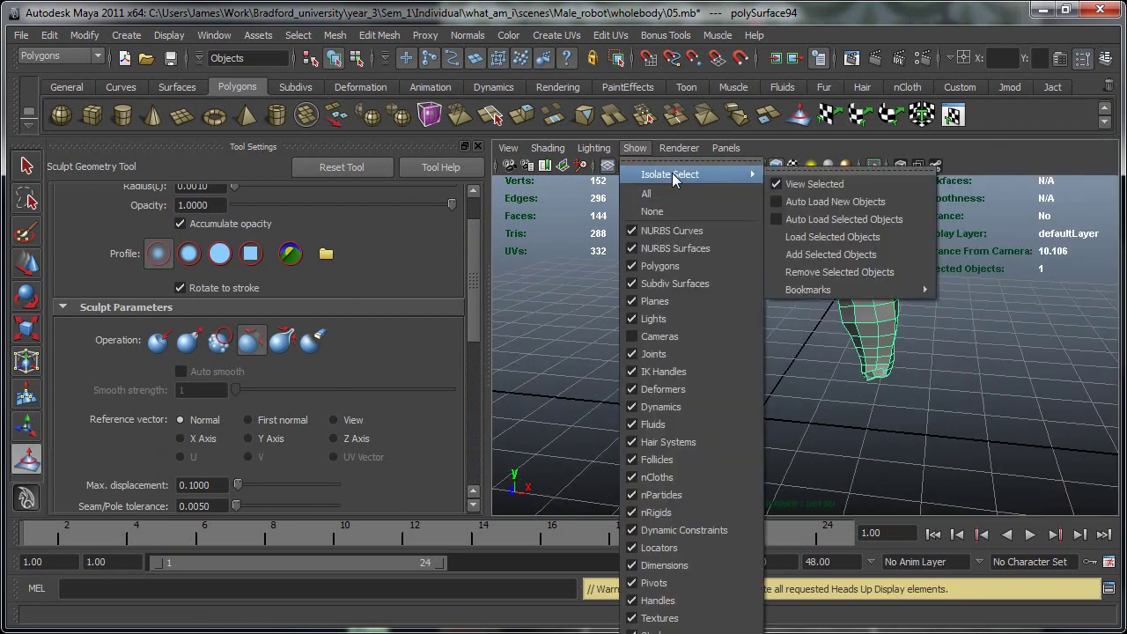
{"action": "left_click", "coordinate": [808, 186]}
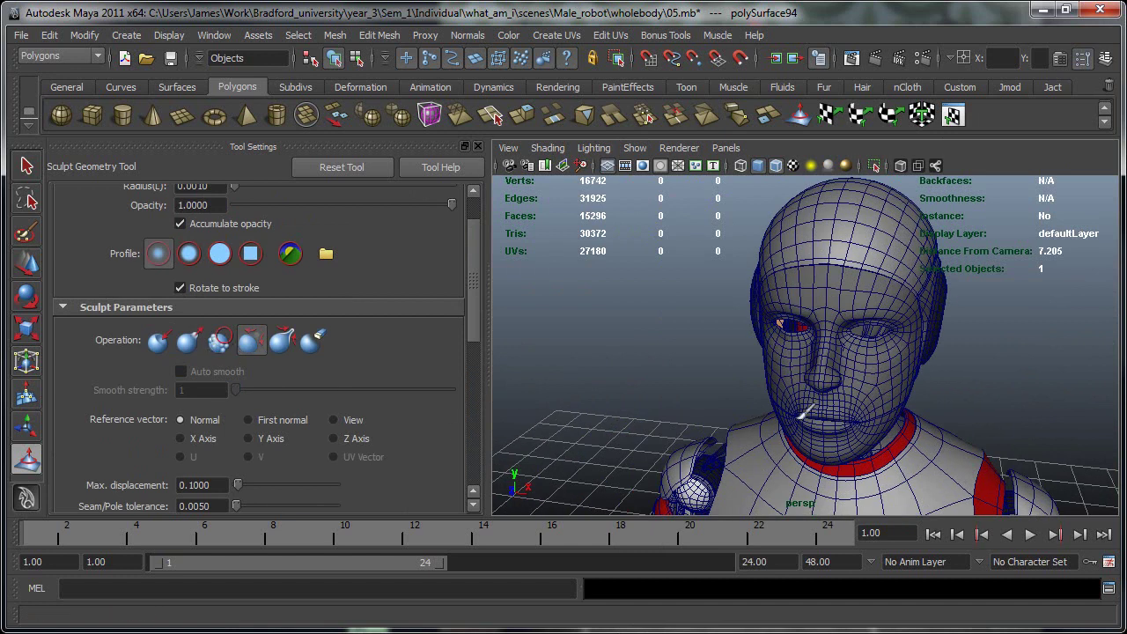
{"action": "left_click_drag", "start_coordinate": [799, 418], "coordinate": [778, 334], "text": "alt"}
{"action": "middle_click_drag", "start_coordinate": [778, 334], "coordinate": [833, 386], "text": "alt"}
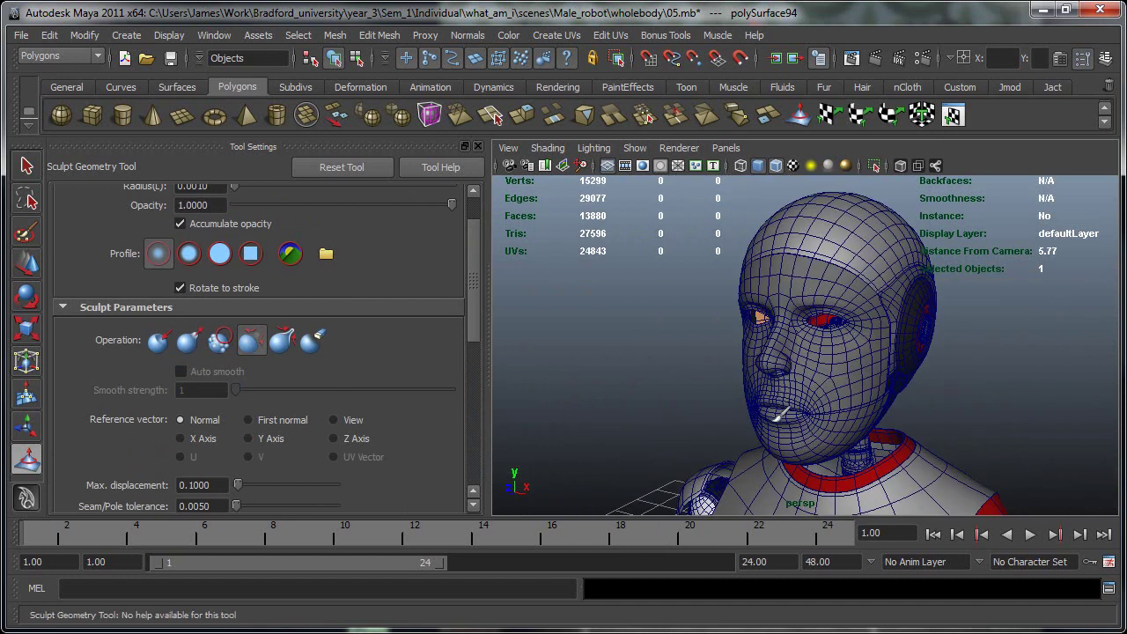
{"action": "right_click_drag", "start_coordinate": [817, 426], "coordinate": [873, 423], "text": "alt"}
{"action": "left_click_drag", "start_coordinate": [873, 423], "coordinate": [830, 308], "text": "alt"}
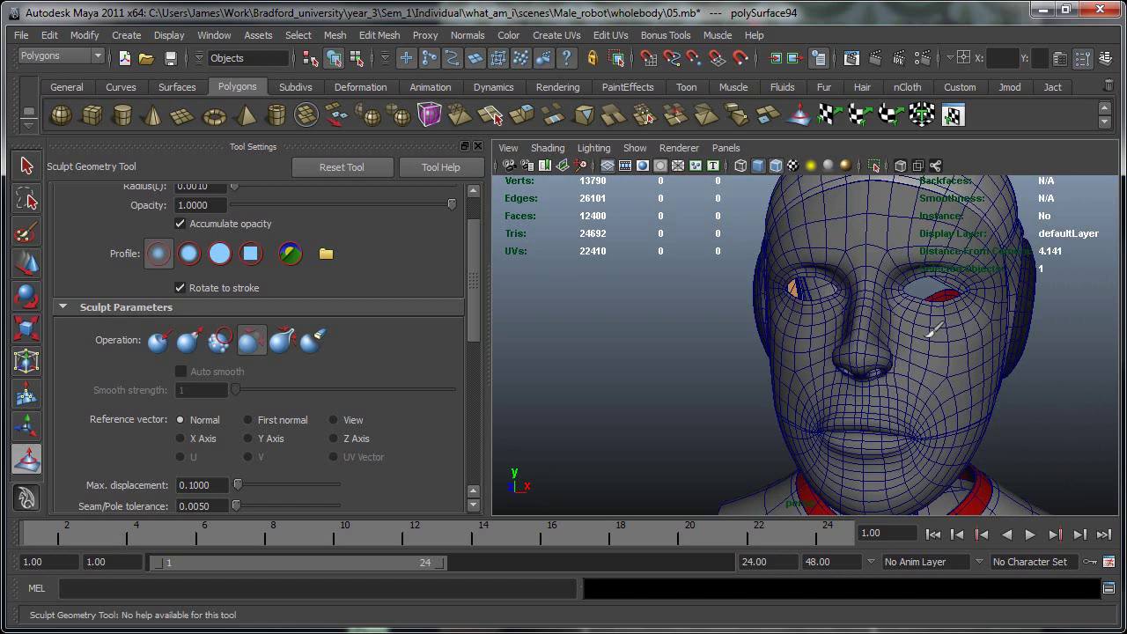
Leave the sculpt tool, select the robot's face mask, and frame it in the front view.
{"action": "key", "text": "q"}
{"action": "left_click", "coordinate": [863, 319]}
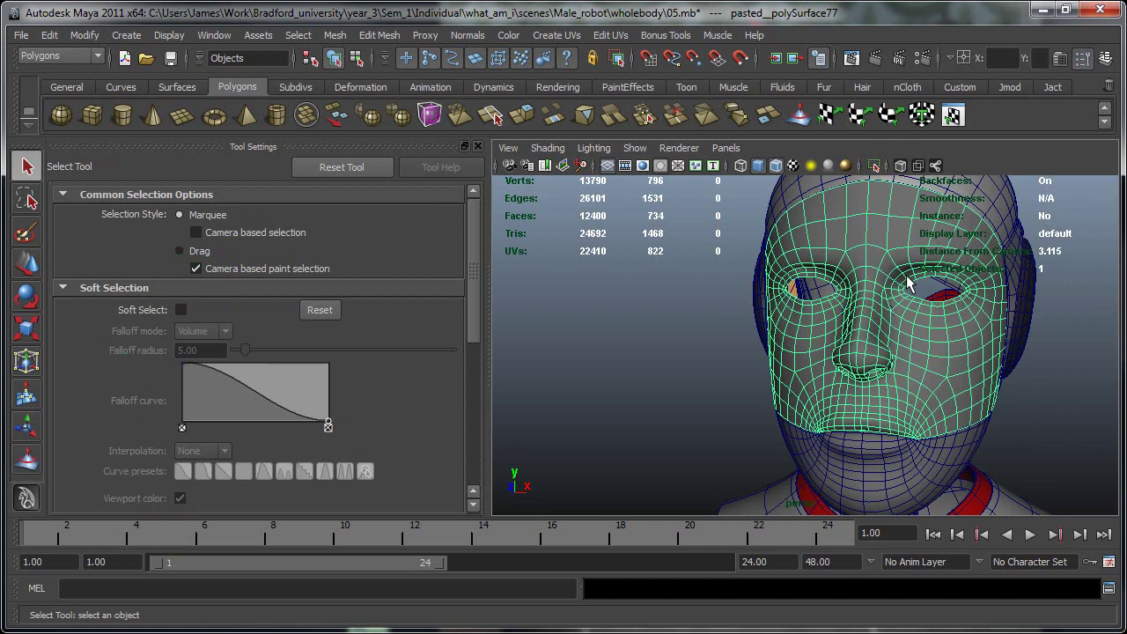
{"action": "left_click_drag", "start_coordinate": [912, 357], "coordinate": [816, 363], "text": "alt"}
{"action": "key", "text": "space"}
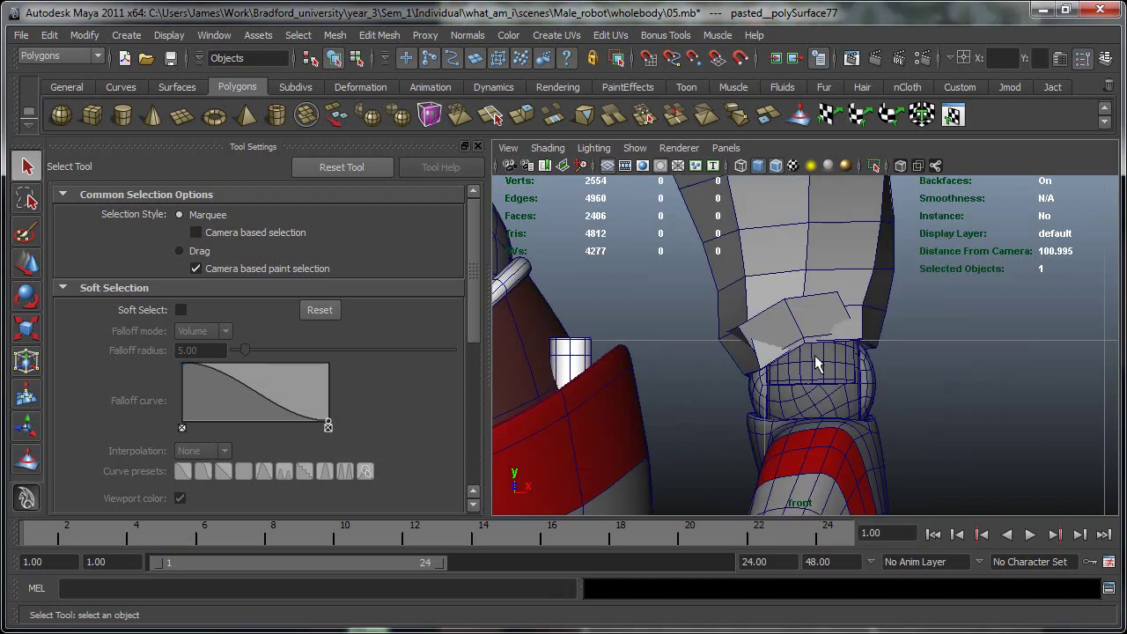
{"action": "middle_click_drag", "start_coordinate": [766, 236], "coordinate": [882, 388], "text": "alt"}
{"action": "key", "text": "f"}
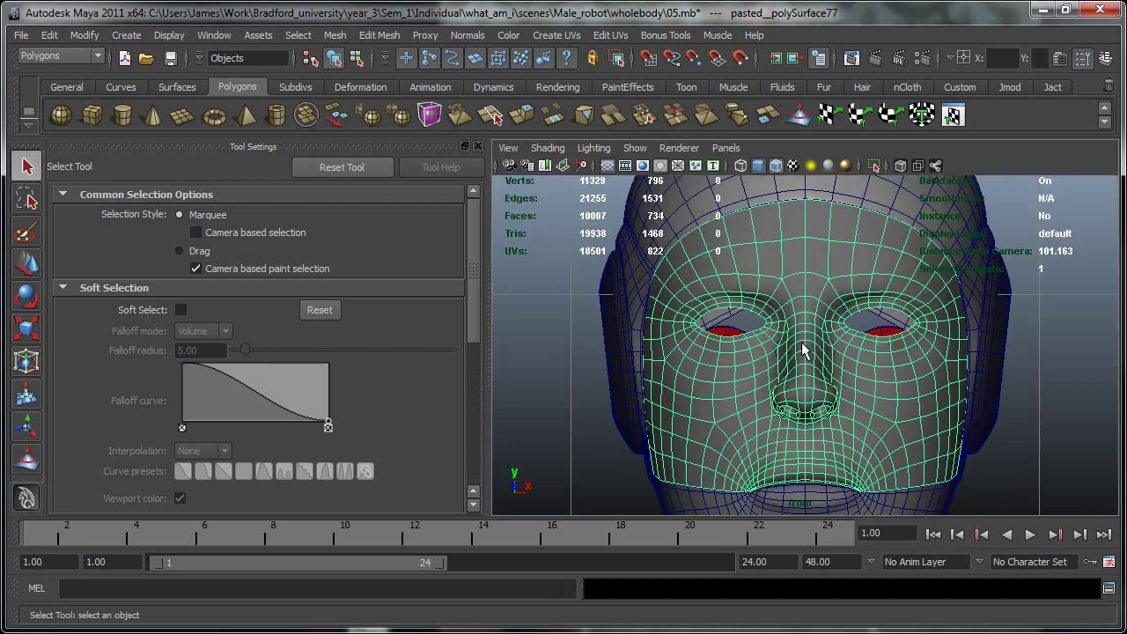
Delete the face mask's faces on the negative X side of the centre line, and undo the deletion.
{"action": "middle_click_drag", "start_coordinate": [771, 264], "coordinate": [771, 274], "text": "alt"}
{"action": "right_click_drag", "start_coordinate": [770, 275], "coordinate": [770, 299]}
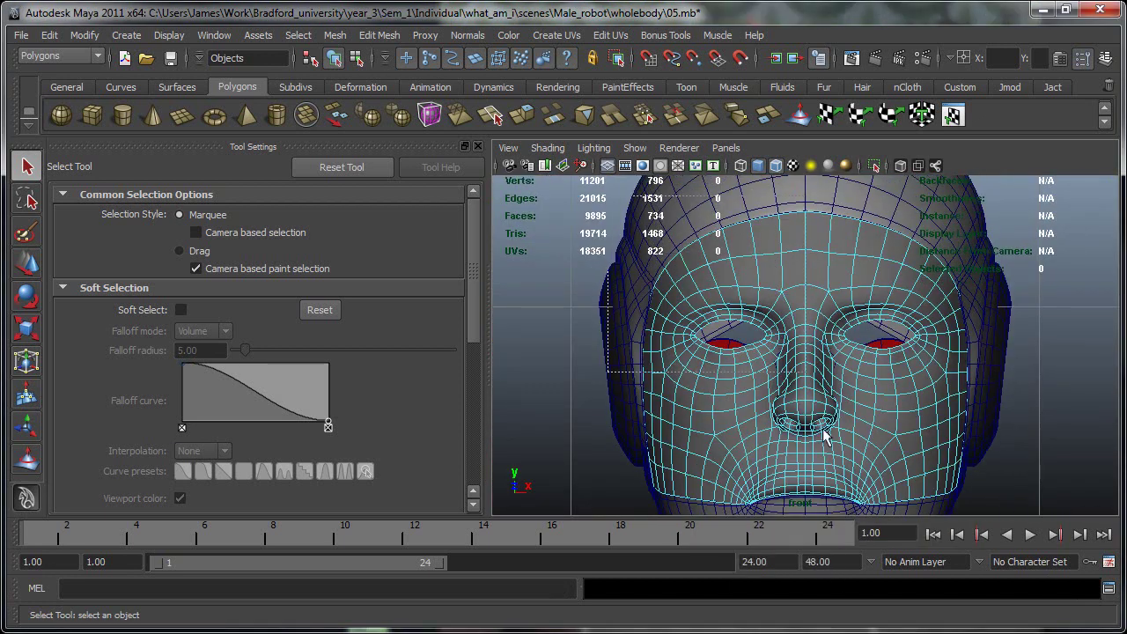
{"action": "left_click_drag", "start_coordinate": [806, 521], "coordinate": [798, 521]}
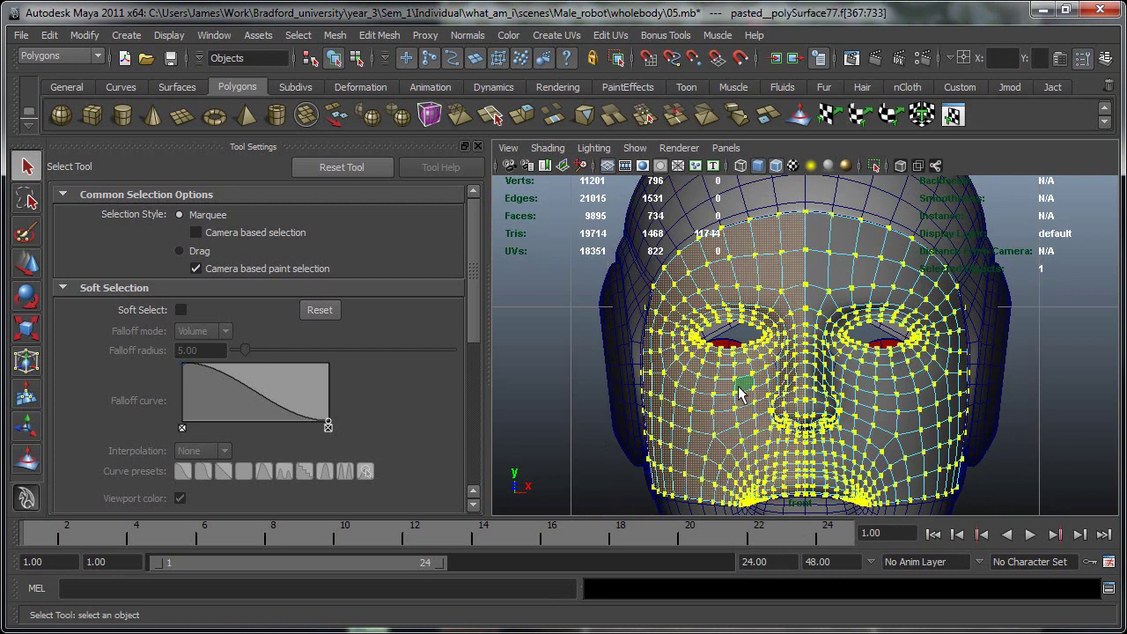
{"action": "key", "text": "Delete"}
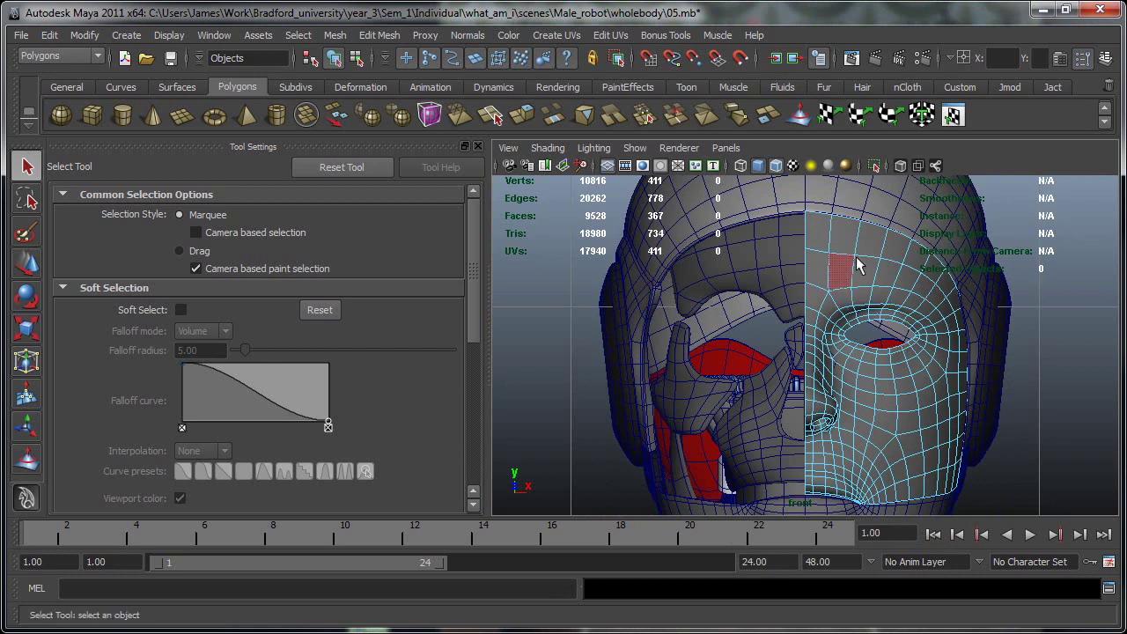
{"action": "key", "text": "ctrl+z"}
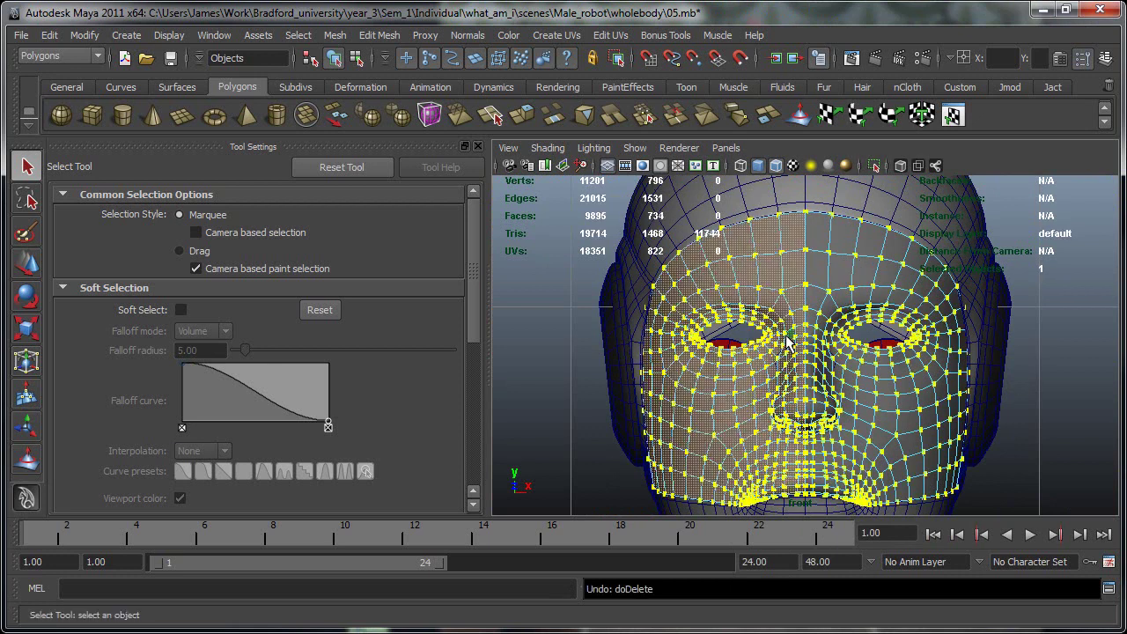
Return the face mask to object mode, go back to the perspective view, and select the mesh behind the jaw.
{"action": "right_click_drag", "start_coordinate": [796, 223], "coordinate": [859, 207]}
{"action": "left_click", "coordinate": [983, 290]}
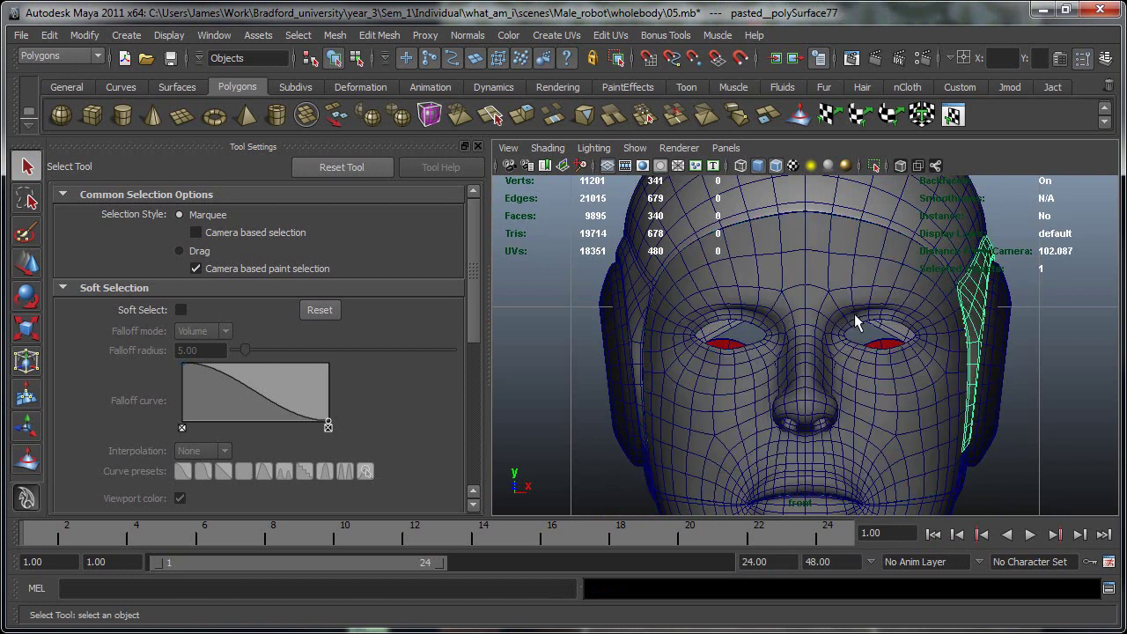
{"action": "key", "text": "space"}
{"action": "right_click_drag", "start_coordinate": [853, 314], "coordinate": [855, 299]}
{"action": "key", "text": "space"}
{"action": "left_click_drag", "start_coordinate": [856, 312], "coordinate": [861, 280]}
{"action": "left_click_drag", "start_coordinate": [868, 400], "coordinate": [810, 348], "text": "alt"}
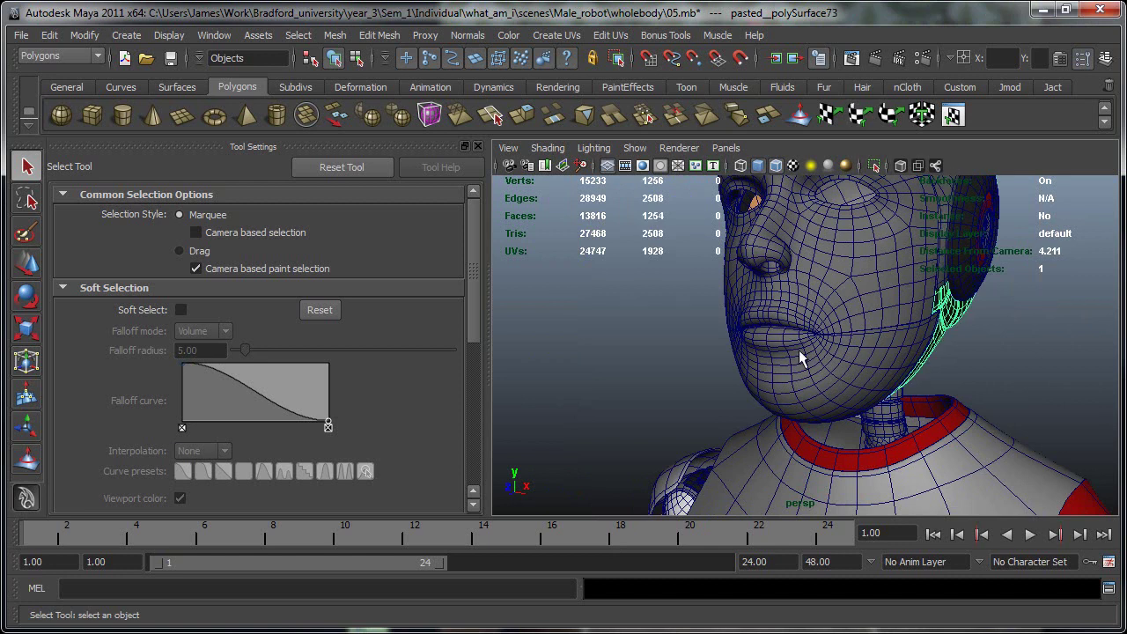
Deselect the mesh behind the jaw and view the robot's head and shoulders from the side.
{"action": "left_click", "coordinate": [951, 380]}
{"action": "right_click_drag", "start_coordinate": [981, 393], "coordinate": [792, 403], "text": "alt"}
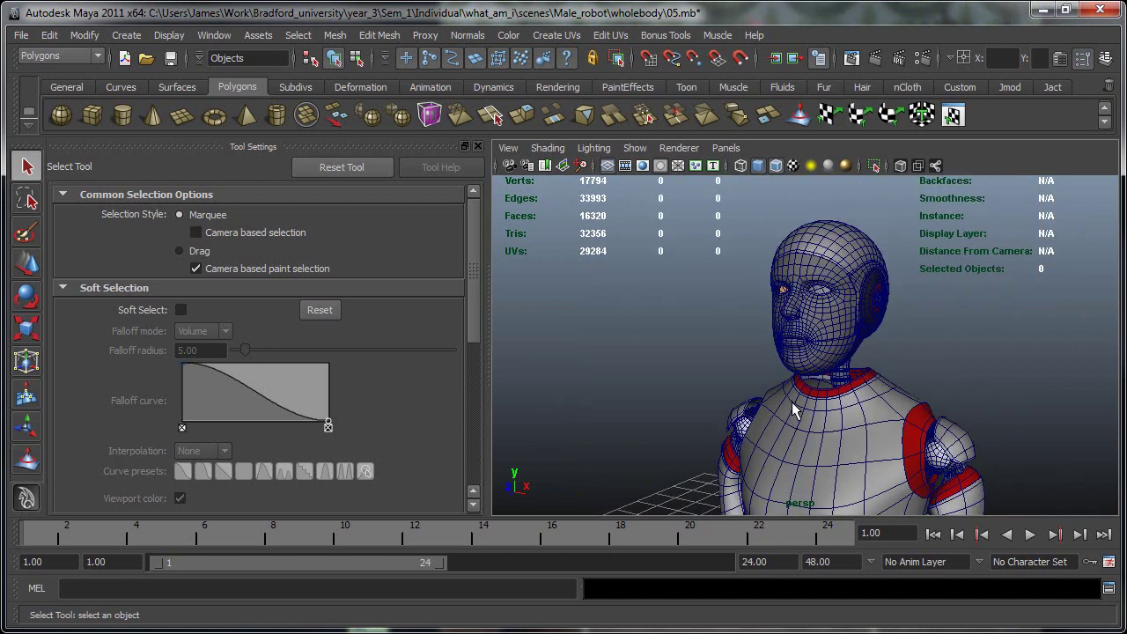
{"action": "left_click_drag", "start_coordinate": [792, 410], "coordinate": [475, 330], "text": "alt"}
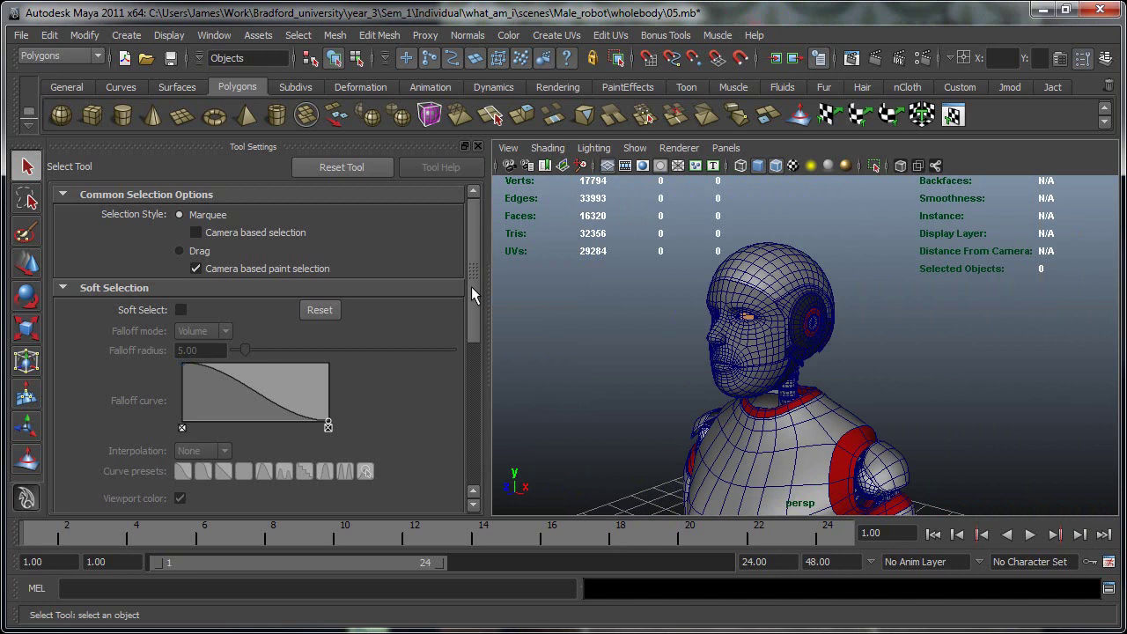
Activate the Sculpt Geometry Tool again and review its Brush and Sculpt Parameters settings.
{"action": "mouse_move", "coordinate": [472, 287]}
{"action": "left_mouse_down"}
{"action": "mouse_move", "coordinate": [468, 353]}
{"action": "mouse_move", "coordinate": [466, 283]}
{"action": "left_mouse_up"}
{"action": "scroll", "coordinate": [476, 260], "scroll_direction": "down", "scroll_amount": 5}
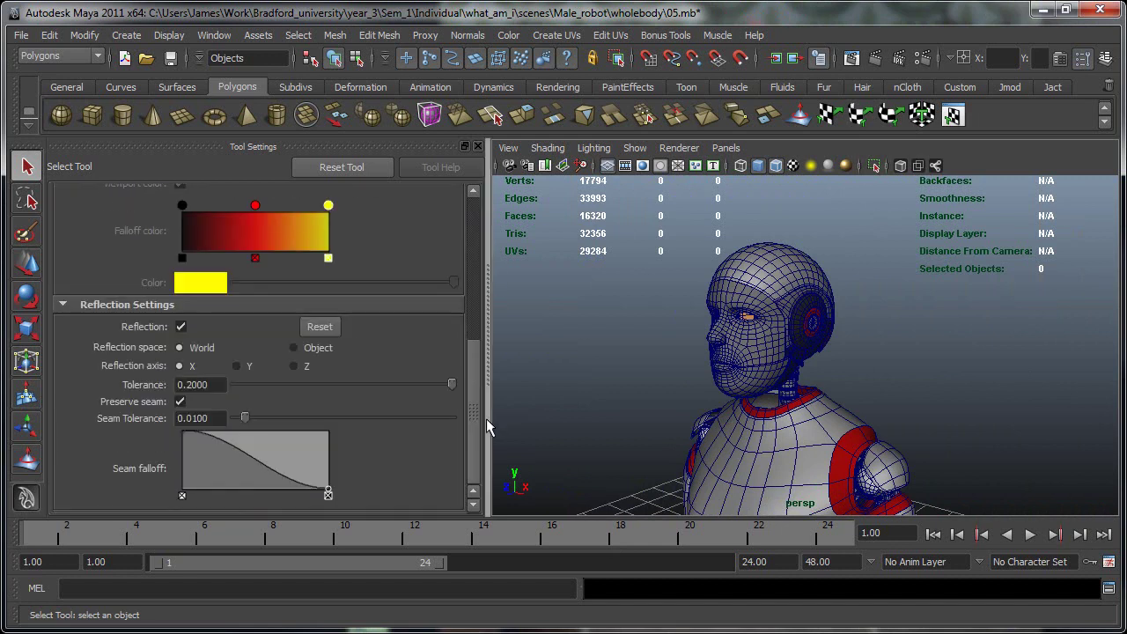
{"action": "left_click", "coordinate": [798, 115]}
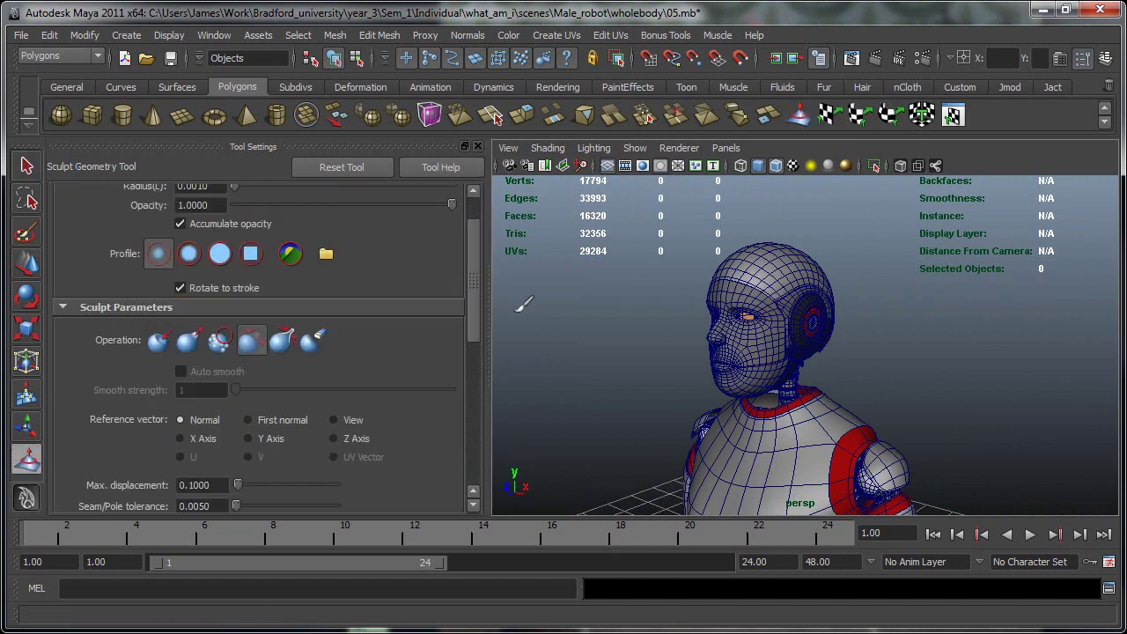
{"action": "scroll", "coordinate": [435, 315], "scroll_direction": "down", "scroll_amount": 4}
{"action": "scroll", "coordinate": [420, 414], "scroll_direction": "up", "scroll_amount": 3}
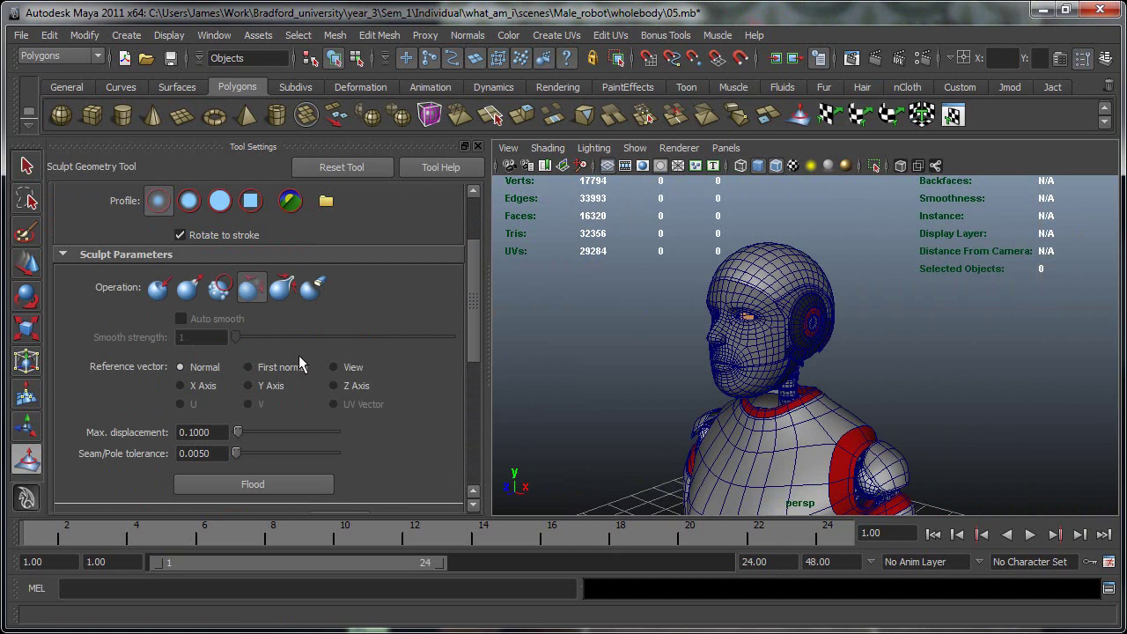
{"action": "scroll", "coordinate": [334, 343], "scroll_direction": "up", "scroll_amount": 3}
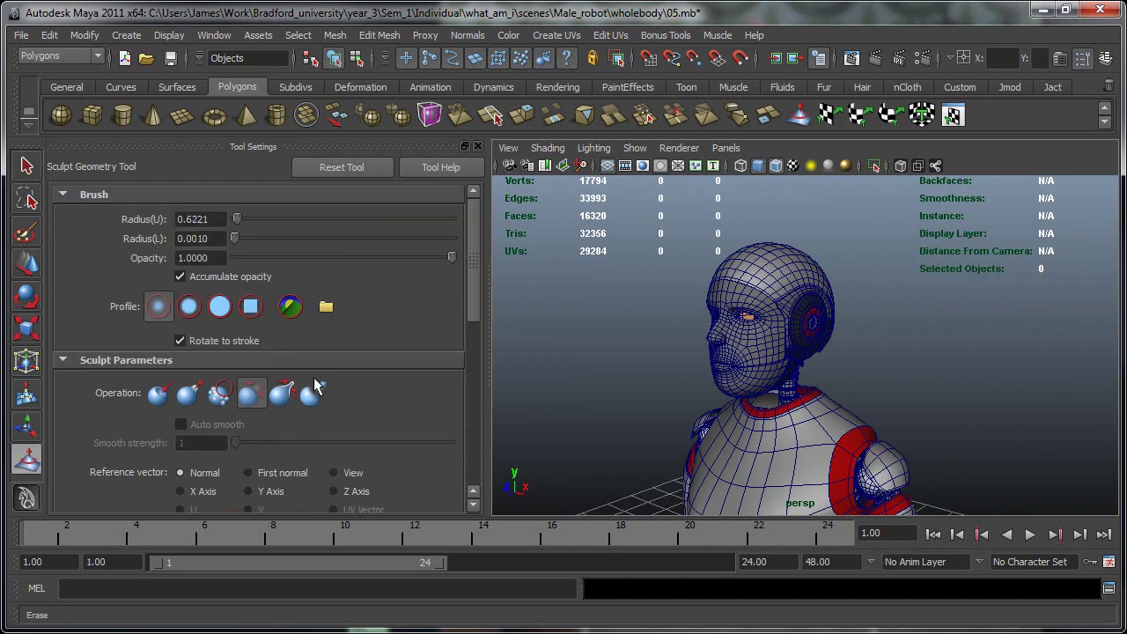